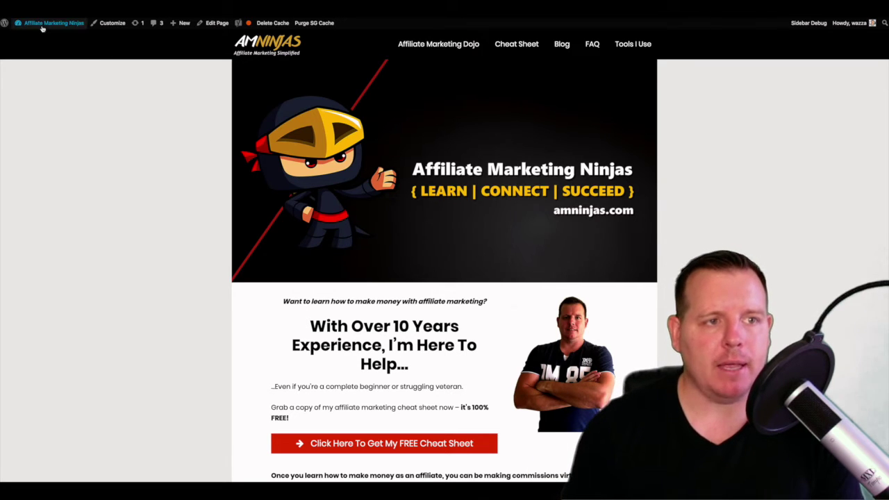
Go to the site dashboard and open the Installed Plugins list
{"action": "left_click", "coordinate": [28, 34]}
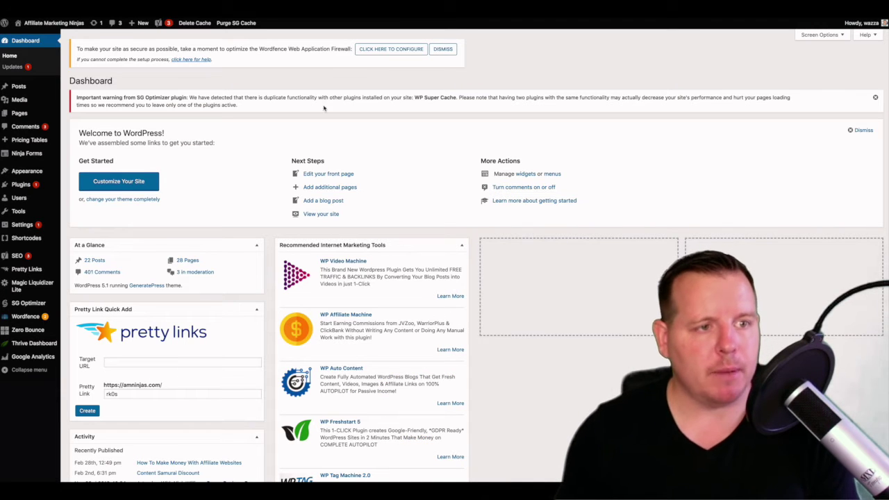
{"action": "mouse_move", "coordinate": [31, 171]}
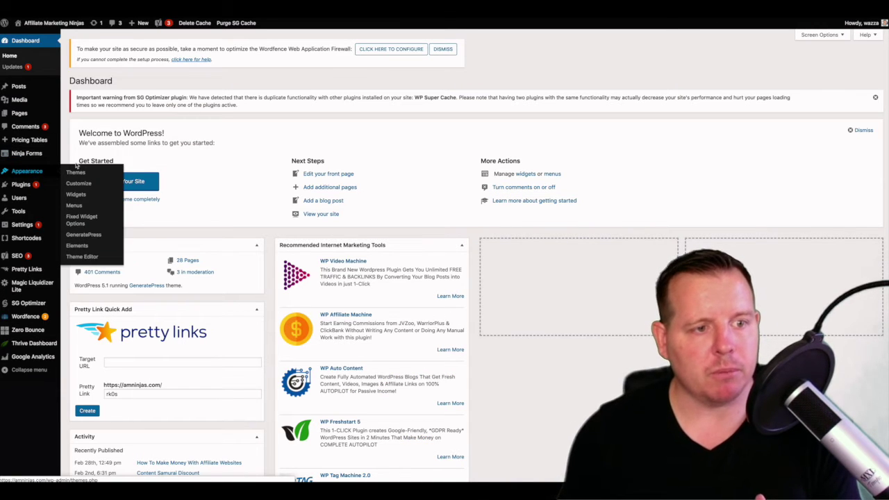
{"action": "left_click", "coordinate": [84, 188]}
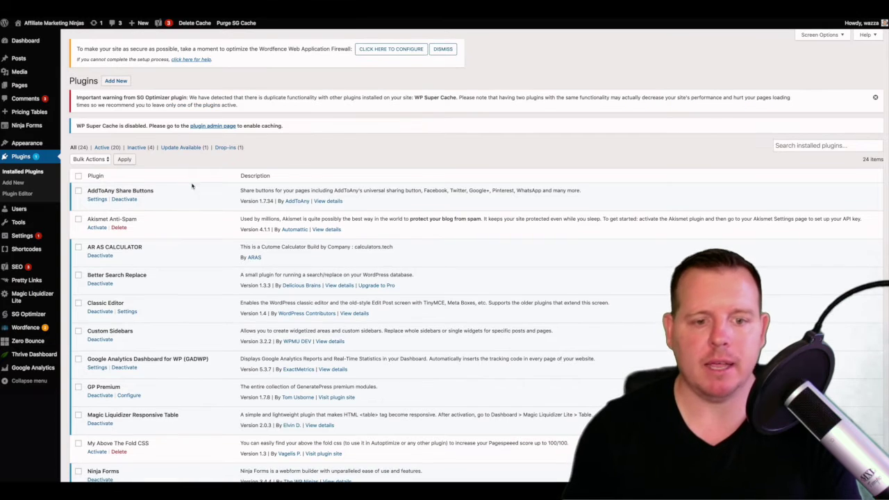
{"action": "scroll", "coordinate": [430, 240], "scroll_direction": "down", "scroll_amount": 6}
{"action": "scroll", "coordinate": [431, 239], "scroll_direction": "up", "scroll_amount": 2}
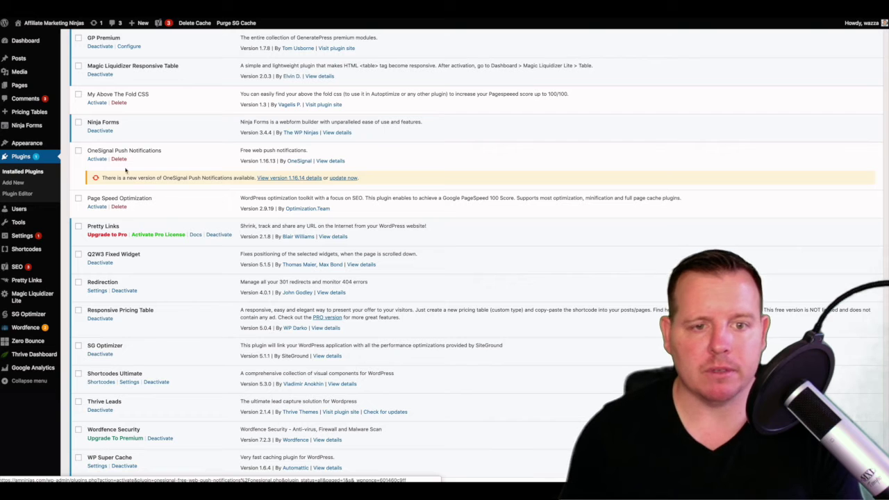
Update OneSignal Push Notifications to version 1.16.14 and return to the top of the list
{"action": "left_click", "coordinate": [342, 178]}
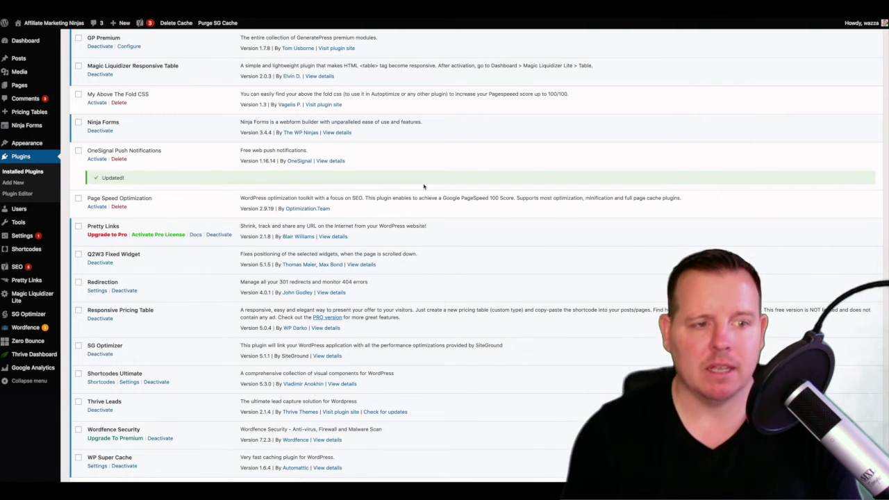
{"action": "scroll", "coordinate": [468, 286], "scroll_direction": "down", "scroll_amount": 3}
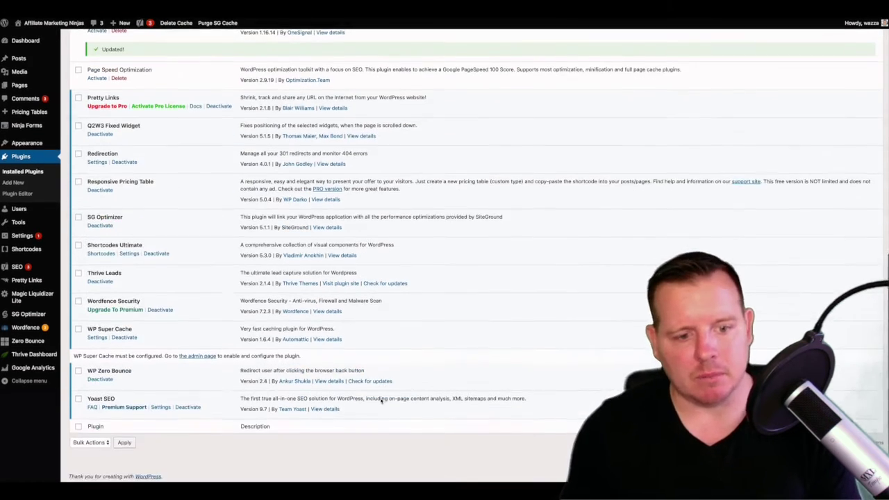
{"action": "scroll", "coordinate": [362, 292], "scroll_direction": "up", "scroll_amount": 7}
{"action": "scroll", "coordinate": [362, 292], "scroll_direction": "up", "scroll_amount": 2}
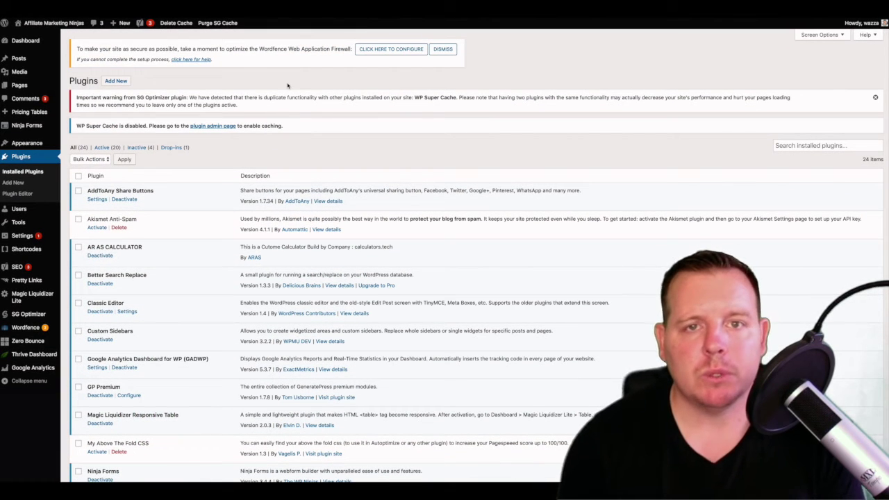
Search Add Plugins for 'shortcodes ultimate' and see it marked as already active
{"action": "left_click", "coordinate": [117, 81]}
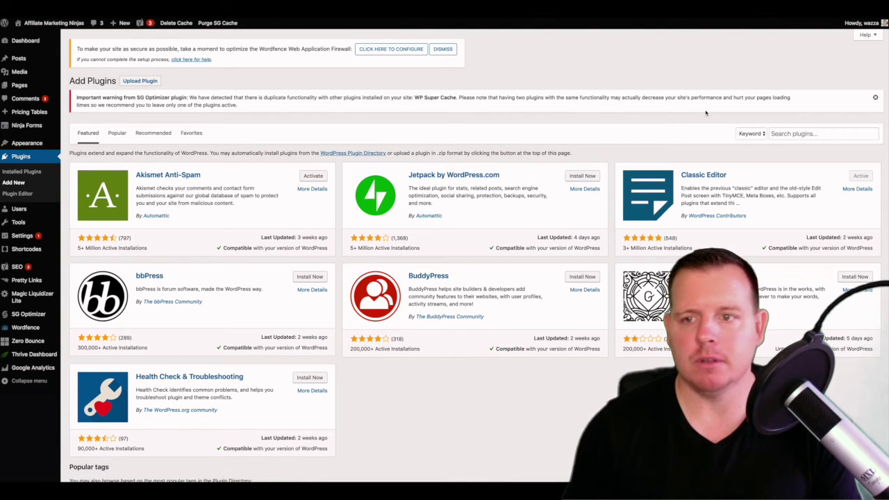
{"action": "left_click", "coordinate": [801, 134]}
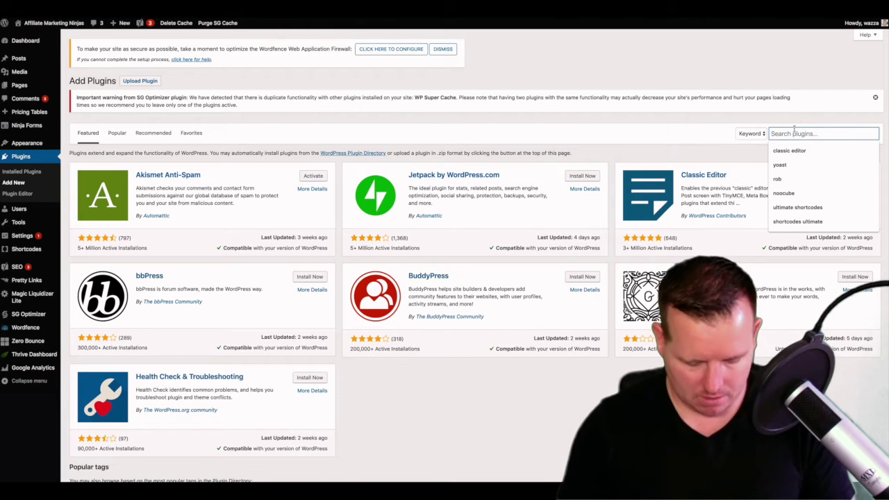
{"action": "type", "text": "shortcodes ultimate"}
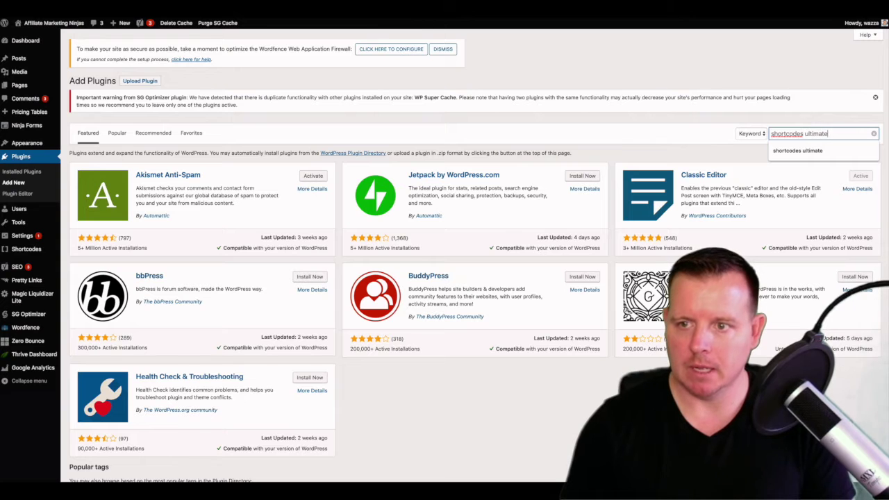
{"action": "key", "text": "Return"}
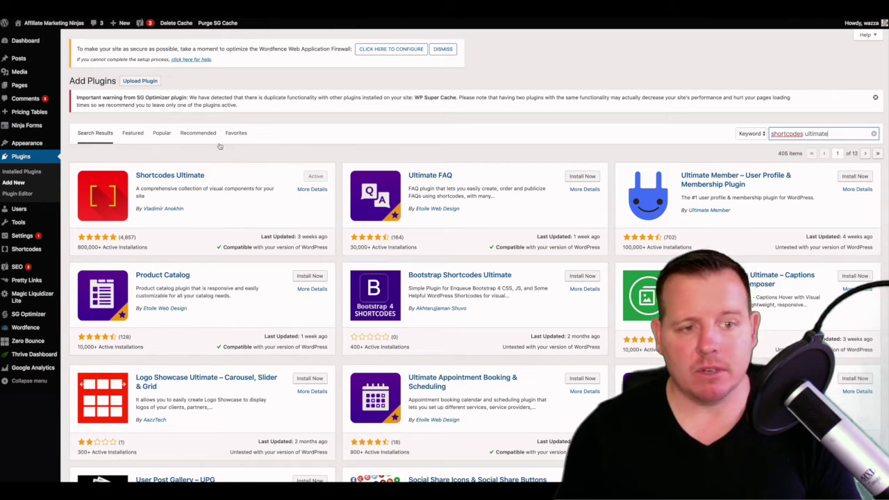
Scroll through the hosting blog post for affiliate sites from top to bottom and back up
{"action": "mouse_move", "coordinate": [50, 43]}
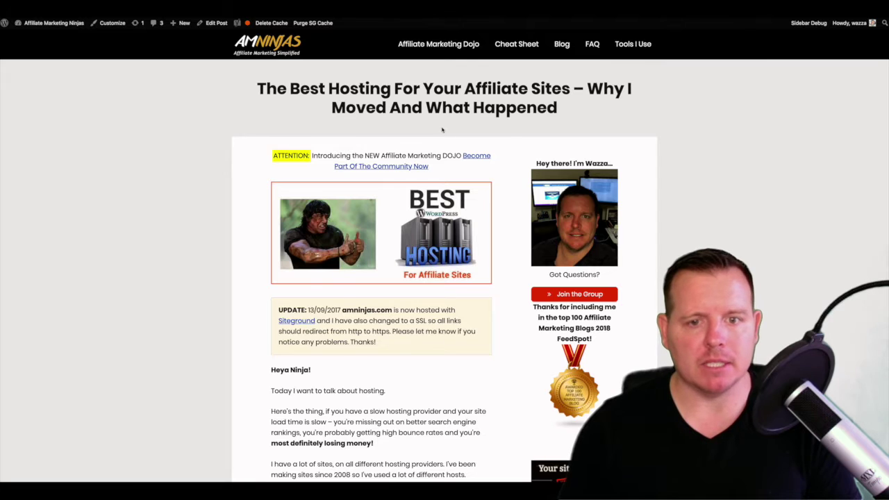
{"action": "scroll", "coordinate": [732, 182], "scroll_direction": "down", "scroll_amount": 2}
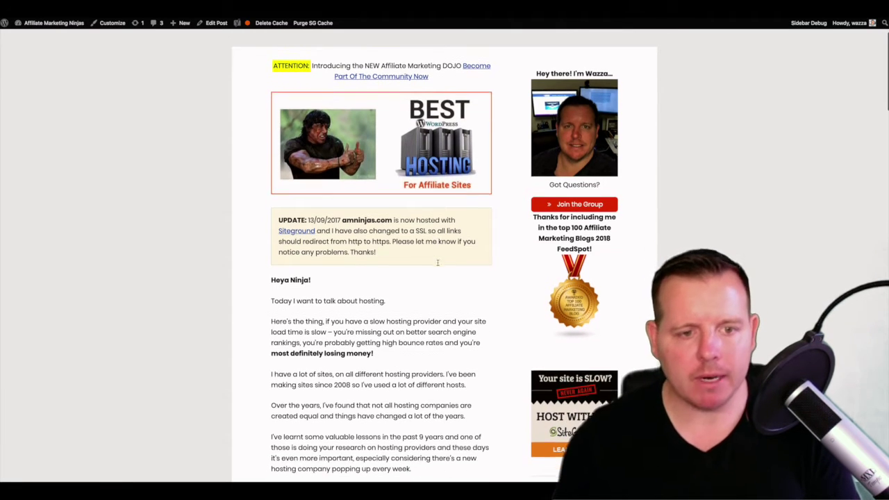
{"action": "scroll", "coordinate": [438, 264], "scroll_direction": "down", "scroll_amount": 1}
{"action": "scroll", "coordinate": [412, 245], "scroll_direction": "down", "scroll_amount": 6}
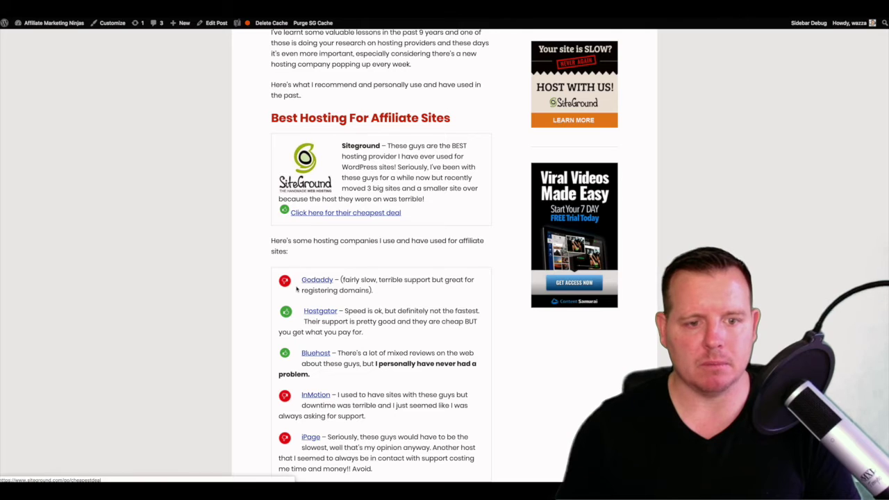
{"action": "scroll", "coordinate": [378, 310], "scroll_direction": "down", "scroll_amount": 2}
{"action": "scroll", "coordinate": [378, 311], "scroll_direction": "down", "scroll_amount": 1}
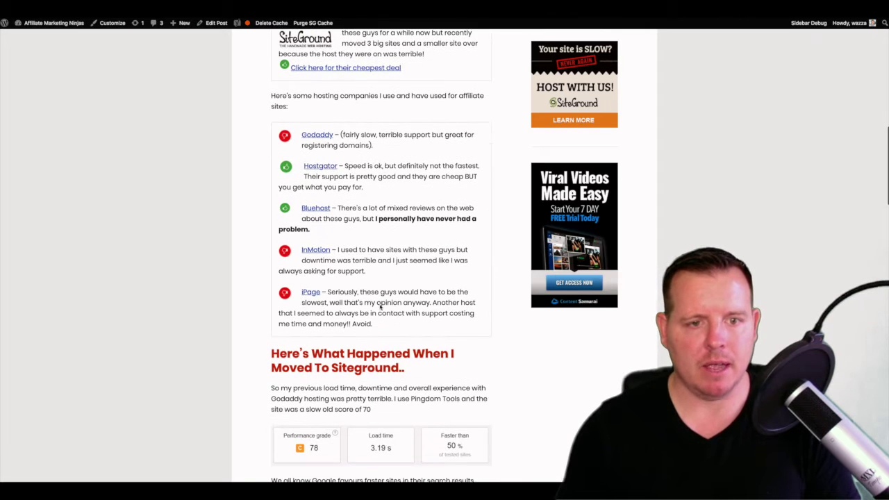
{"action": "scroll", "coordinate": [430, 221], "scroll_direction": "down", "scroll_amount": 2}
{"action": "scroll", "coordinate": [431, 221], "scroll_direction": "down", "scroll_amount": 1}
{"action": "scroll", "coordinate": [431, 221], "scroll_direction": "down", "scroll_amount": 7}
{"action": "scroll", "coordinate": [431, 221], "scroll_direction": "down", "scroll_amount": 9}
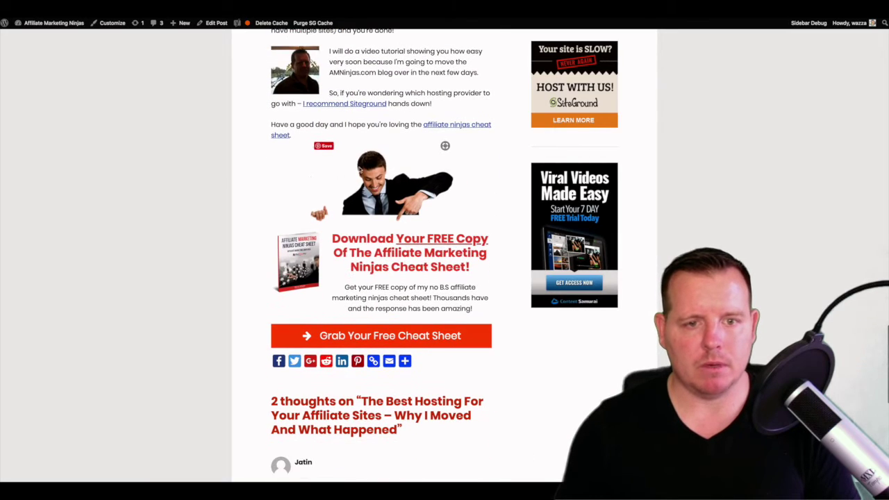
{"action": "scroll", "coordinate": [487, 284], "scroll_direction": "up", "scroll_amount": 1}
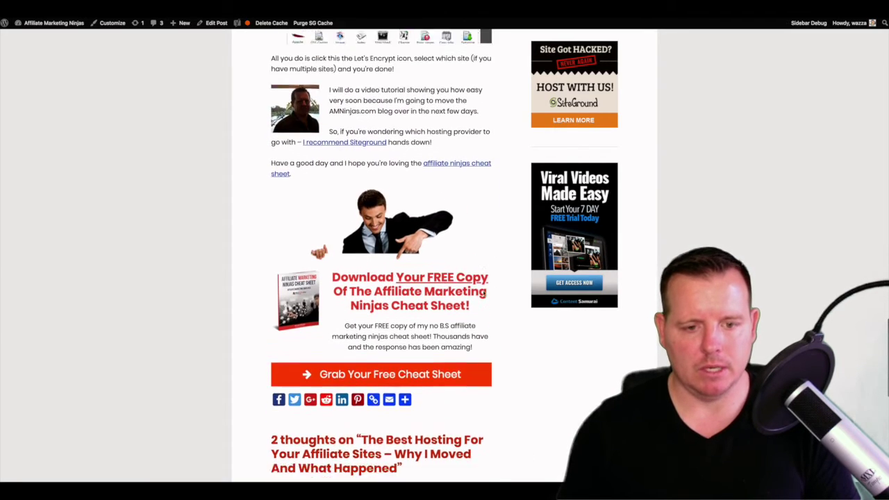
{"action": "scroll", "coordinate": [482, 292], "scroll_direction": "down", "scroll_amount": 3}
{"action": "scroll", "coordinate": [484, 293], "scroll_direction": "up", "scroll_amount": 7}
{"action": "scroll", "coordinate": [484, 293], "scroll_direction": "up", "scroll_amount": 3}
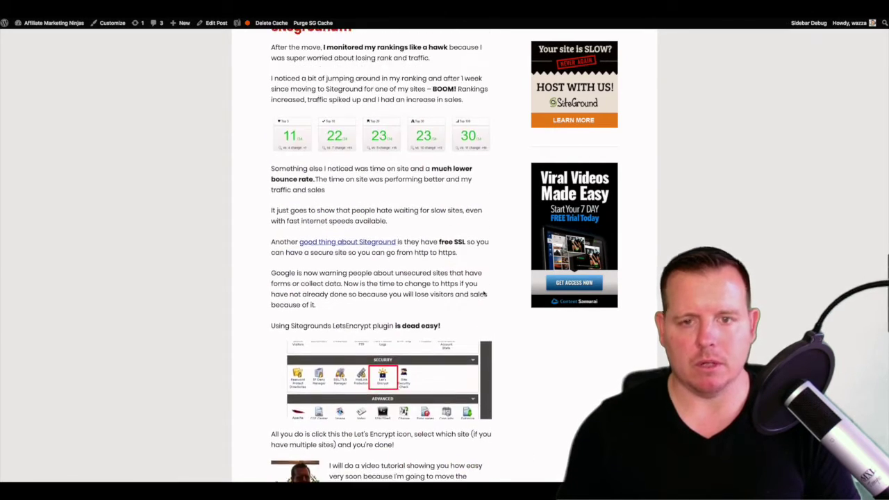
{"action": "scroll", "coordinate": [483, 291], "scroll_direction": "up", "scroll_amount": 20}
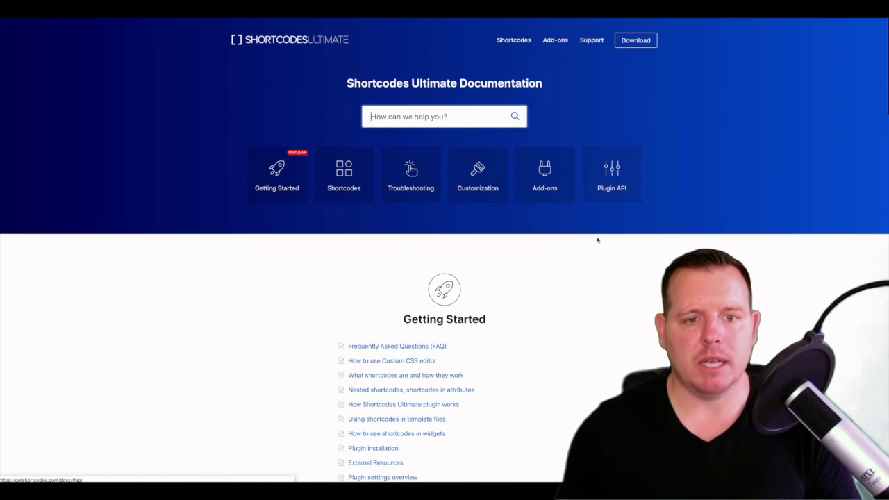
Go to the Shortcodes Ultimate home page and view the Shortcodes documentation grid
{"action": "left_click", "coordinate": [287, 41]}
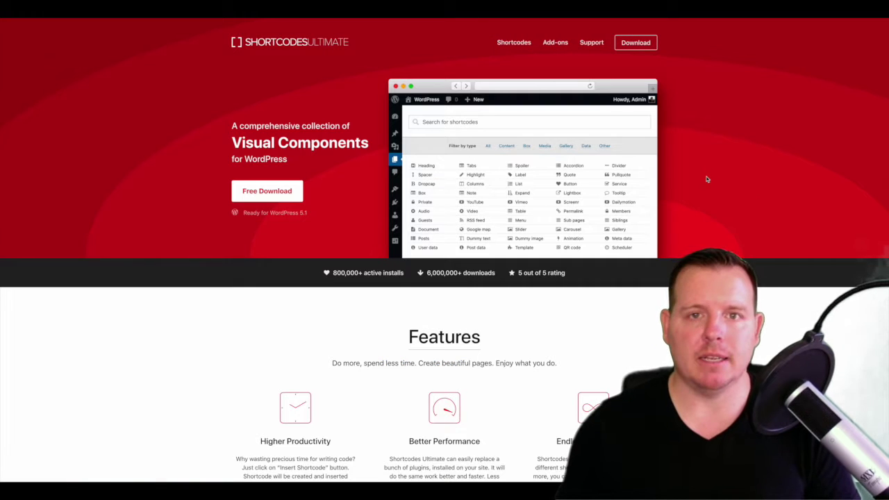
{"action": "left_click", "coordinate": [513, 41]}
{"action": "scroll", "coordinate": [681, 223], "scroll_direction": "down", "scroll_amount": 7}
{"action": "scroll", "coordinate": [747, 228], "scroll_direction": "down", "scroll_amount": 5}
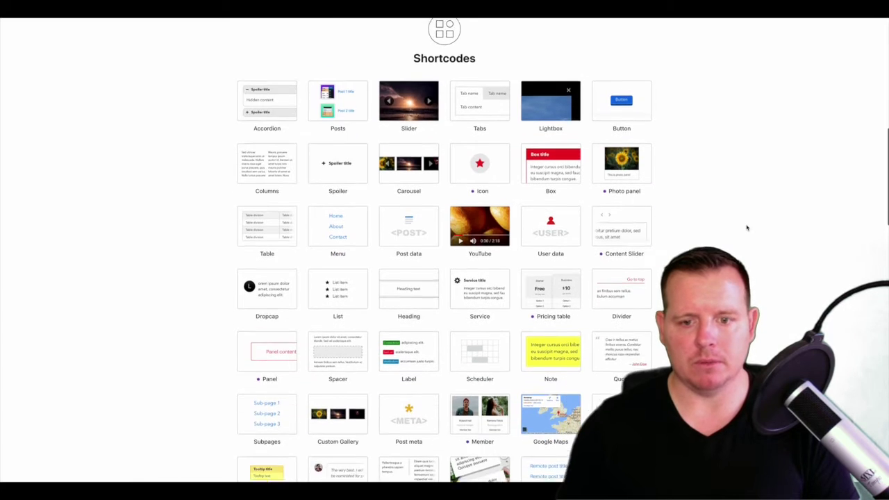
{"action": "scroll", "coordinate": [747, 228], "scroll_direction": "down", "scroll_amount": 3}
{"action": "scroll", "coordinate": [747, 228], "scroll_direction": "up", "scroll_amount": 5}
{"action": "scroll", "coordinate": [748, 228], "scroll_direction": "up", "scroll_amount": 2}
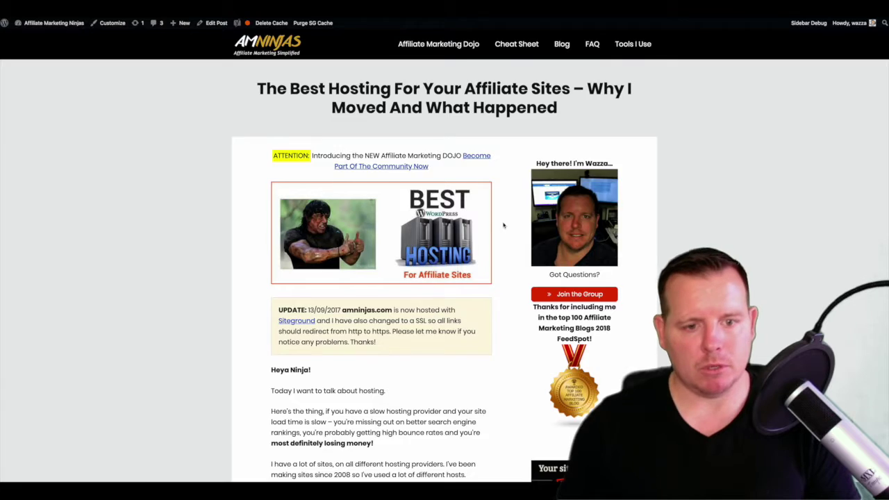
{"action": "scroll", "coordinate": [504, 225], "scroll_direction": "down", "scroll_amount": 10}
{"action": "scroll", "coordinate": [652, 289], "scroll_direction": "down", "scroll_amount": 10}
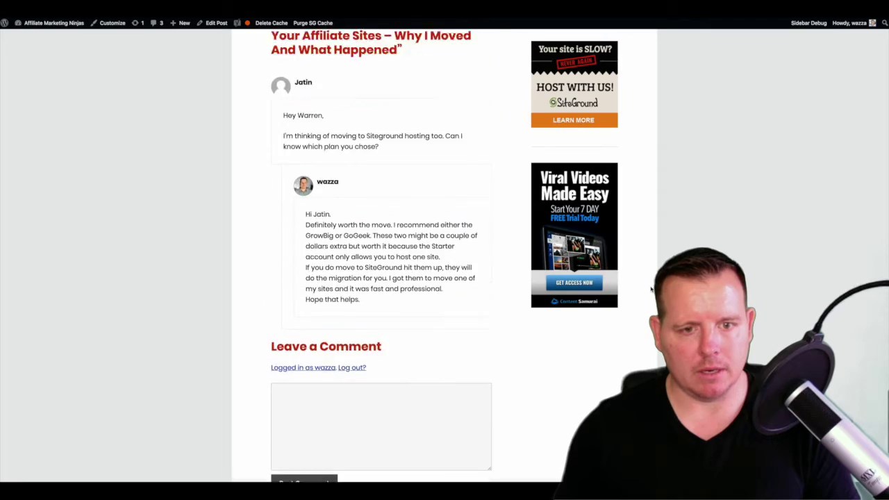
{"action": "scroll", "coordinate": [651, 289], "scroll_direction": "up", "scroll_amount": 15}
{"action": "scroll", "coordinate": [651, 289], "scroll_direction": "up", "scroll_amount": 8}
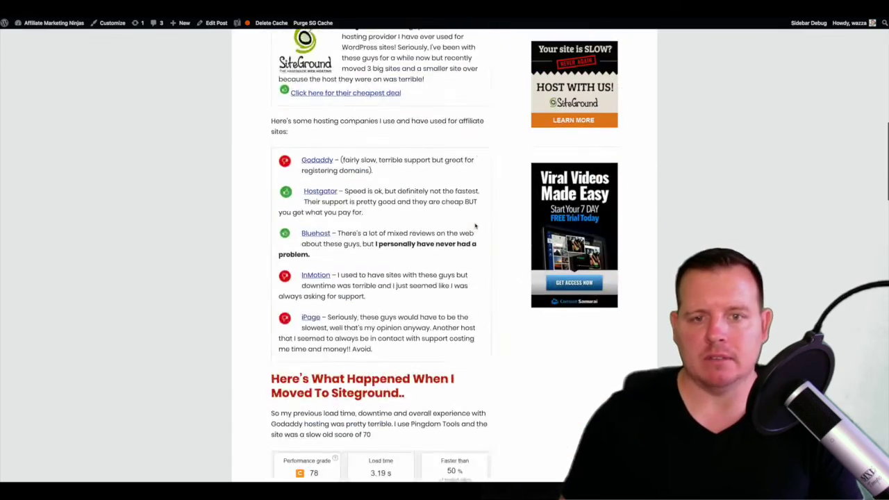
{"action": "scroll", "coordinate": [476, 226], "scroll_direction": "down", "scroll_amount": 20}
{"action": "scroll", "coordinate": [474, 225], "scroll_direction": "up", "scroll_amount": 20}
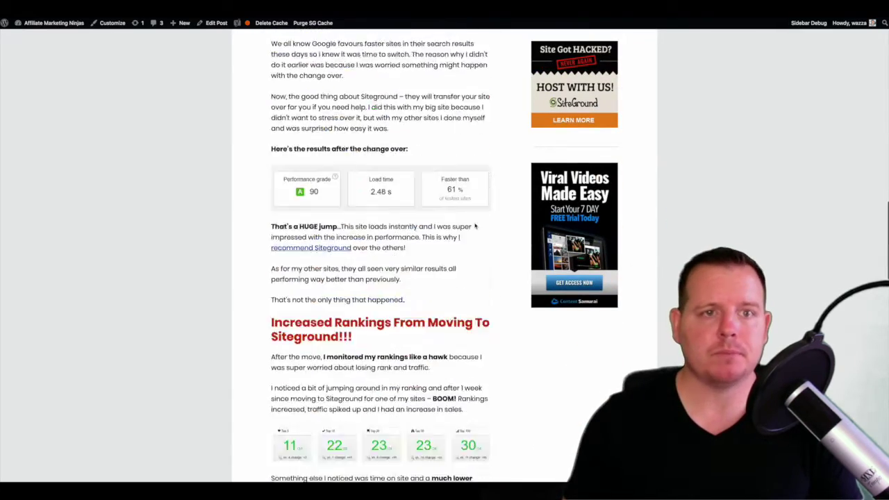
{"action": "scroll", "coordinate": [475, 226], "scroll_direction": "up", "scroll_amount": 6}
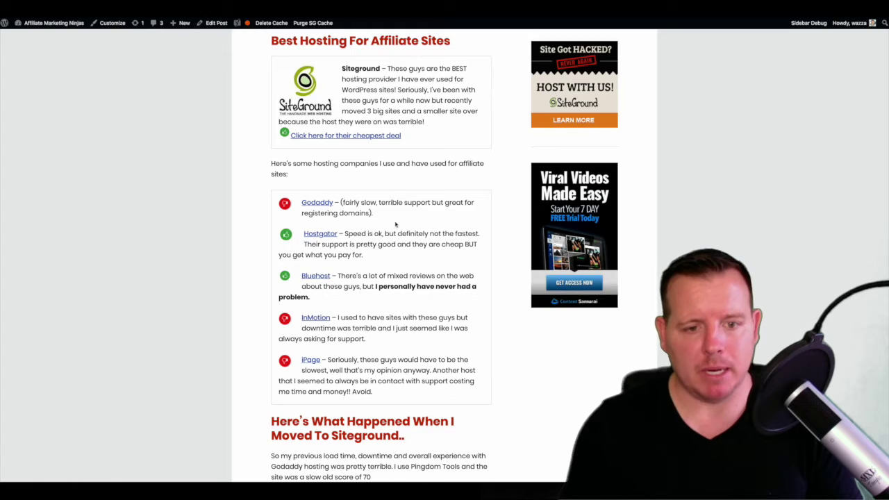
Scroll the Shortcodes grid down from Accordion to Dummy text and back up
{"action": "scroll", "coordinate": [421, 257], "scroll_direction": "down", "scroll_amount": 20}
{"action": "scroll", "coordinate": [421, 258], "scroll_direction": "up", "scroll_amount": 6}
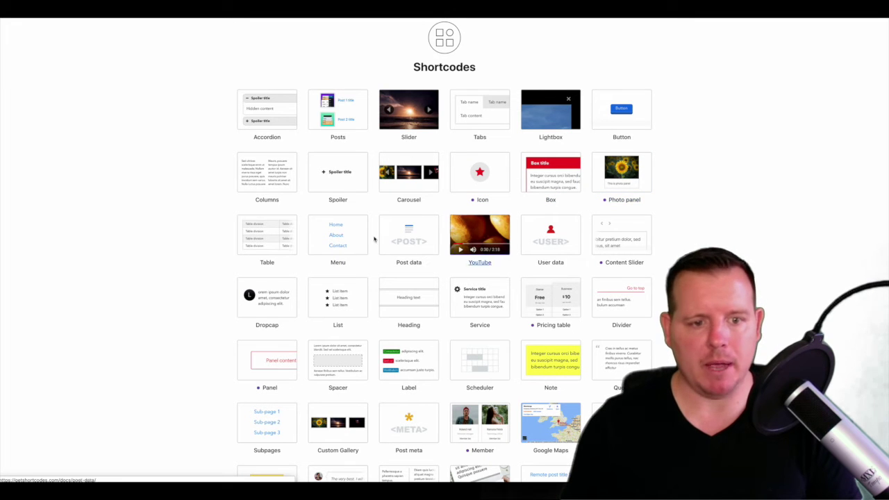
{"action": "scroll", "coordinate": [265, 237], "scroll_direction": "down", "scroll_amount": 1}
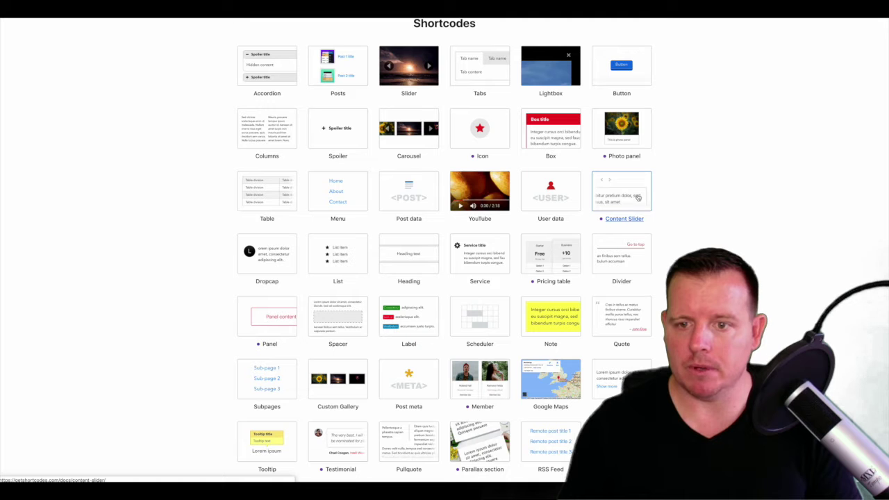
{"action": "scroll", "coordinate": [475, 264], "scroll_direction": "down", "scroll_amount": 2}
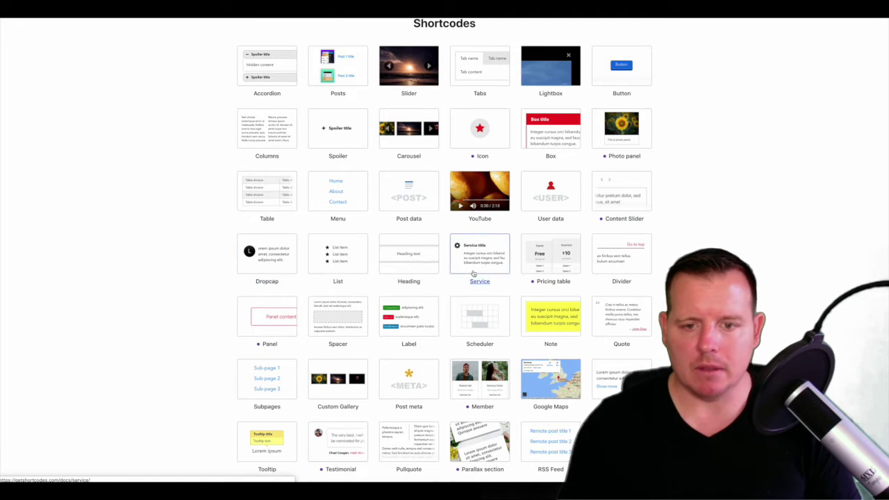
{"action": "scroll", "coordinate": [475, 273], "scroll_direction": "down", "scroll_amount": 2}
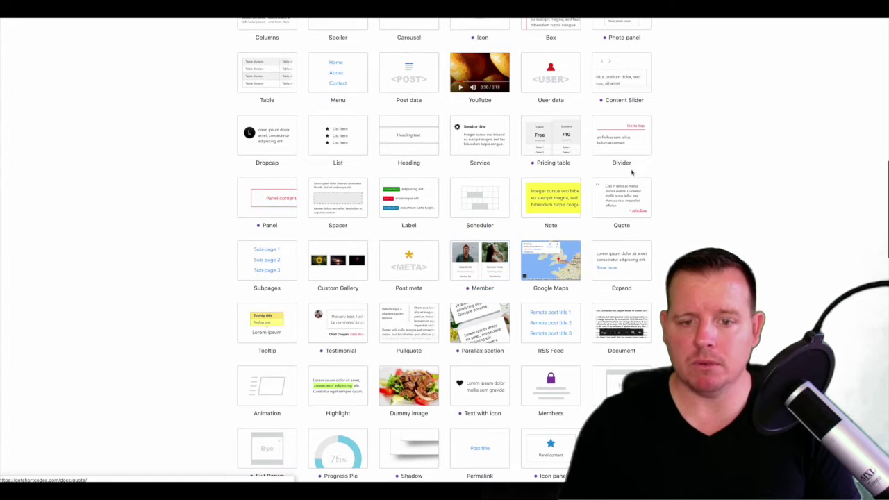
{"action": "scroll", "coordinate": [689, 241], "scroll_direction": "down", "scroll_amount": 3}
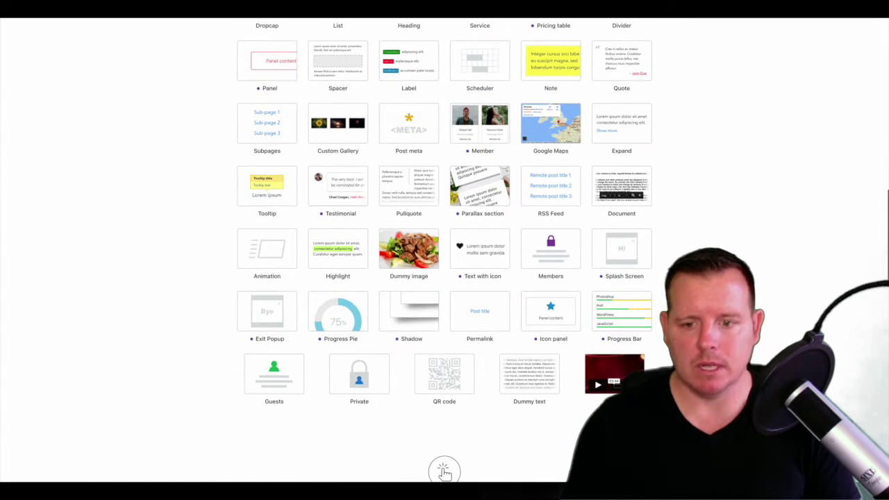
{"action": "scroll", "coordinate": [417, 278], "scroll_direction": "up", "scroll_amount": 3}
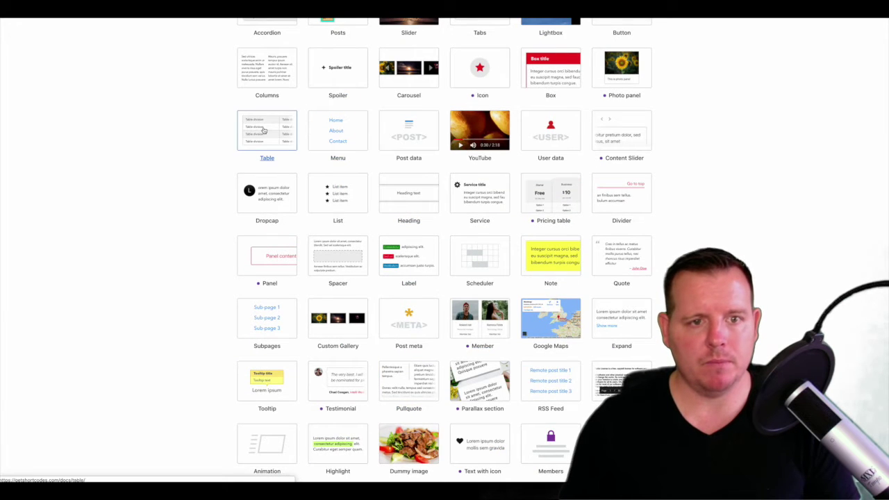
{"action": "scroll", "coordinate": [263, 131], "scroll_direction": "up", "scroll_amount": 2}
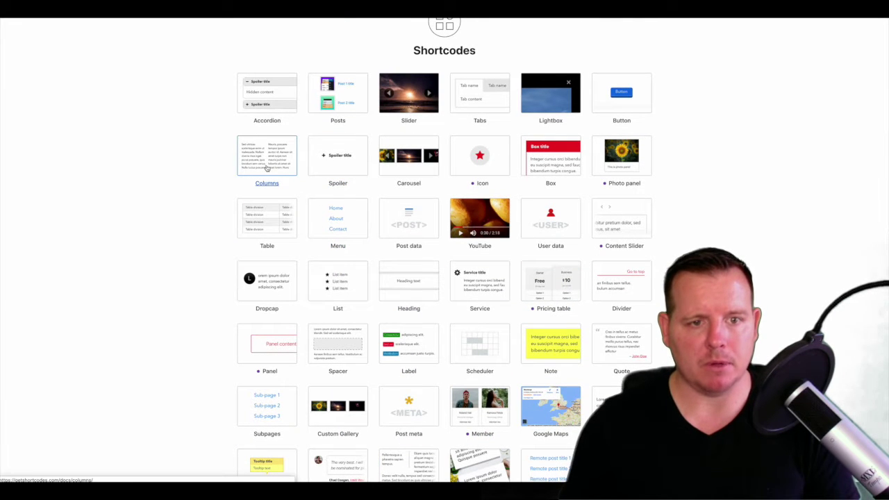
Open the Columns shortcode page and highlight its su_row and su_column example code
{"action": "left_click", "coordinate": [266, 167]}
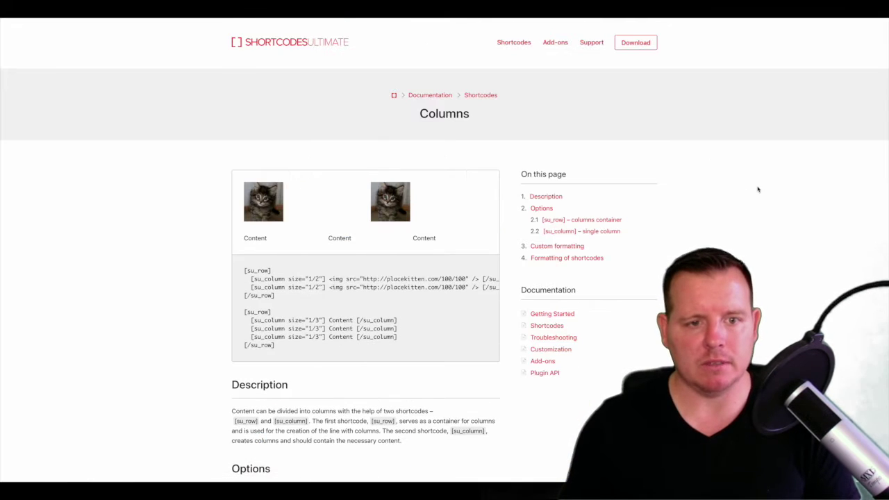
{"action": "scroll", "coordinate": [758, 188], "scroll_direction": "down", "scroll_amount": 1}
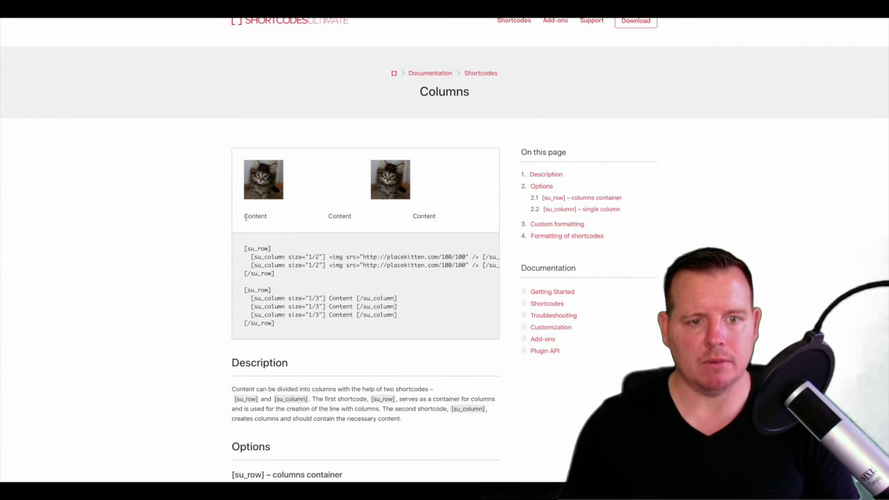
{"action": "left_click_drag", "start_coordinate": [245, 217], "coordinate": [450, 222]}
{"action": "left_click", "coordinate": [457, 220]}
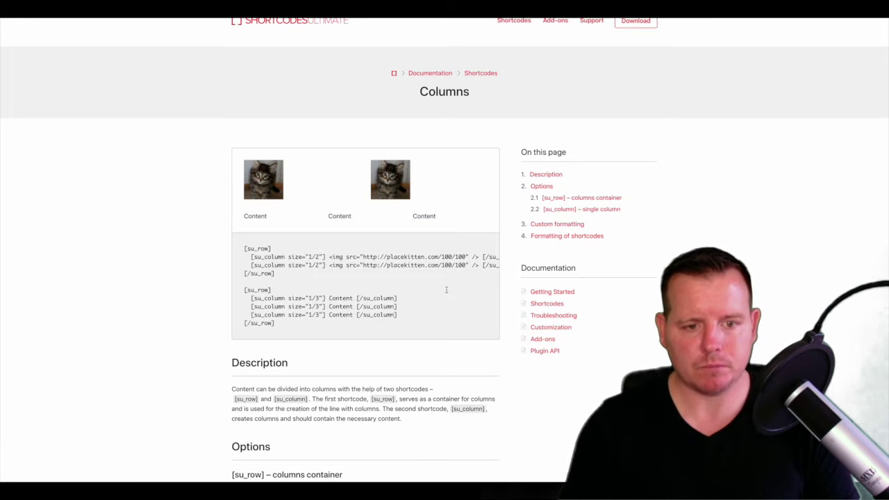
{"action": "left_click_drag", "start_coordinate": [245, 248], "coordinate": [390, 307]}
Scroll through the Columns options tables, selecting a section along the way
{"action": "scroll", "coordinate": [389, 300], "scroll_direction": "down", "scroll_amount": 1}
{"action": "scroll", "coordinate": [389, 300], "scroll_direction": "down", "scroll_amount": 3}
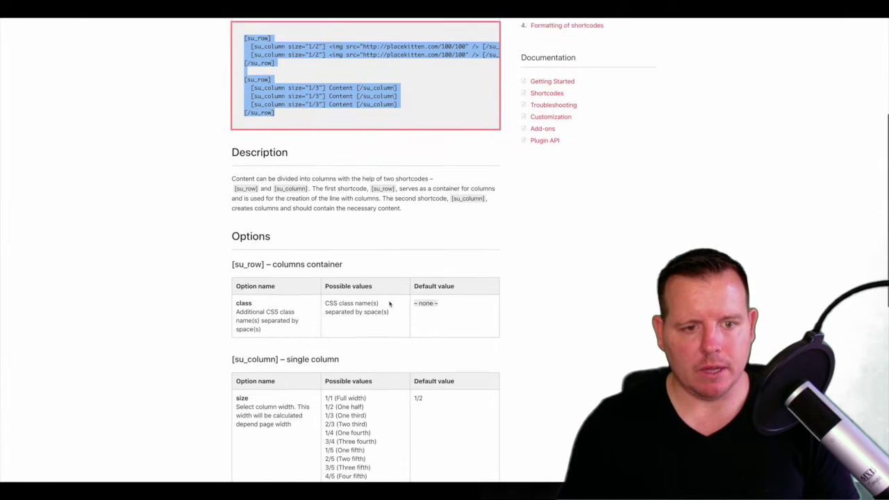
{"action": "left_click_drag", "start_coordinate": [251, 264], "coordinate": [449, 301]}
{"action": "scroll", "coordinate": [540, 305], "scroll_direction": "down", "scroll_amount": 2}
{"action": "scroll", "coordinate": [540, 306], "scroll_direction": "down", "scroll_amount": 4}
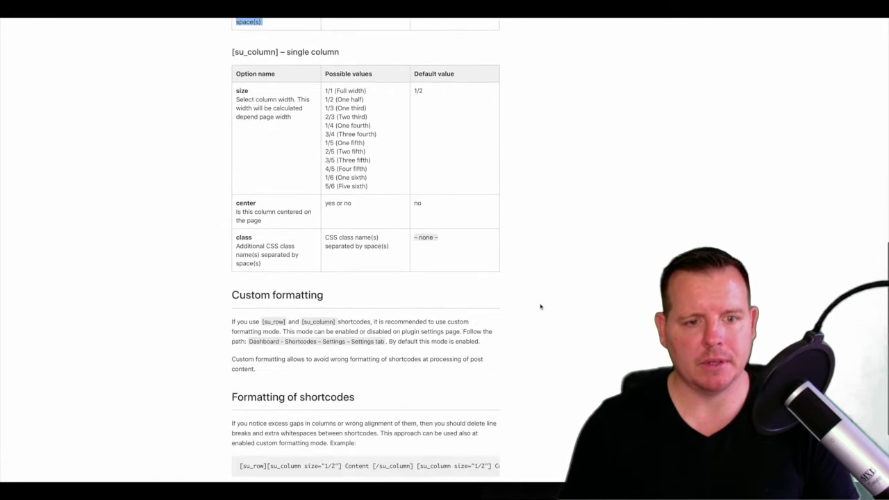
{"action": "scroll", "coordinate": [539, 306], "scroll_direction": "up", "scroll_amount": 15}
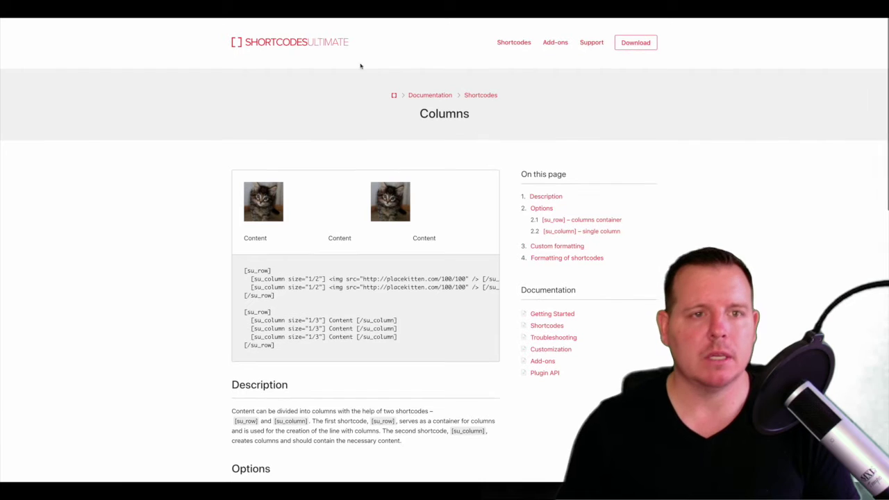
On the Note shortcode page, select the yellow note sample text and the 333333 text colour value
{"action": "key", "text": "alt+Left"}
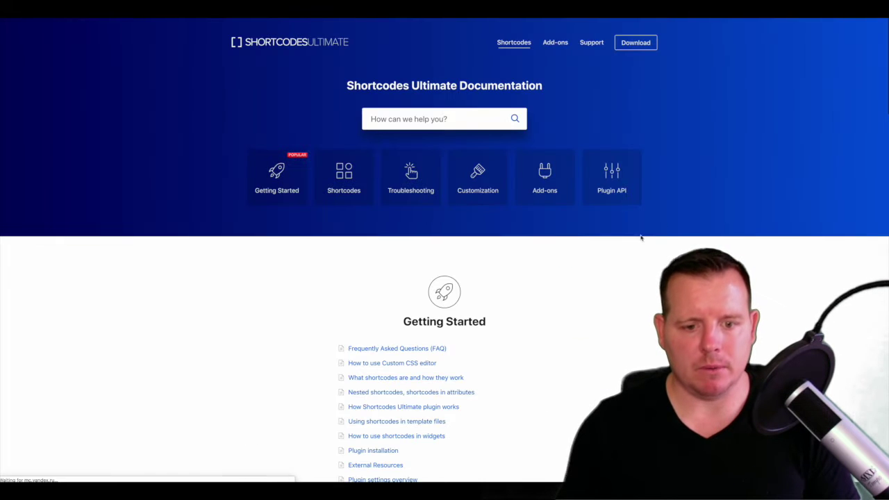
{"action": "scroll", "coordinate": [554, 287], "scroll_direction": "down", "scroll_amount": 2}
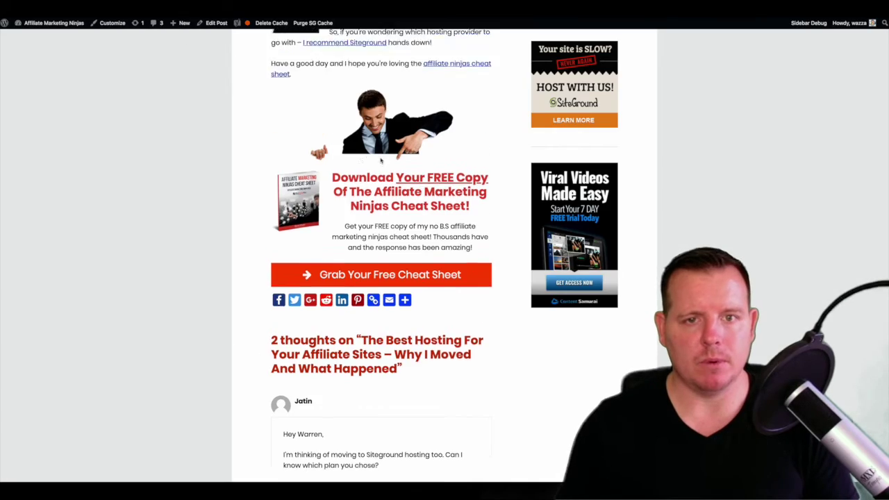
{"action": "scroll", "coordinate": [381, 161], "scroll_direction": "up", "scroll_amount": 20}
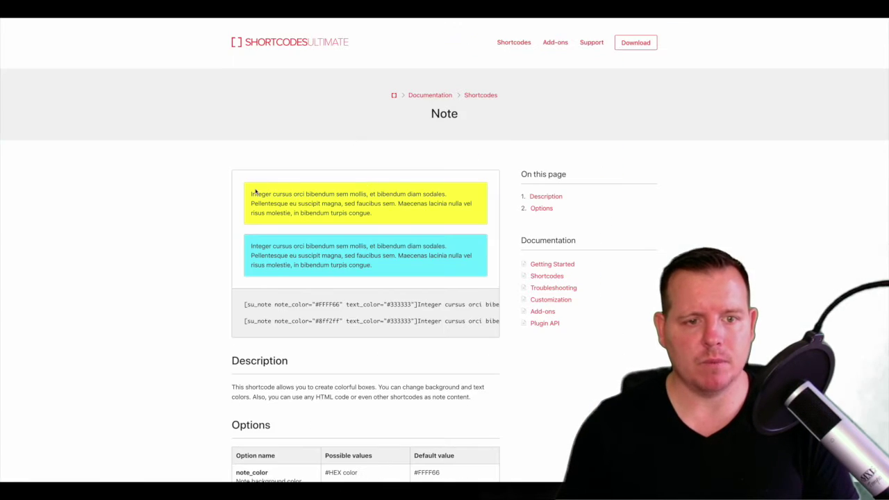
{"action": "left_click_drag", "start_coordinate": [252, 193], "coordinate": [400, 217]}
{"action": "left_click_drag", "start_coordinate": [250, 246], "coordinate": [388, 264]}
{"action": "scroll", "coordinate": [393, 252], "scroll_direction": "down", "scroll_amount": 2}
{"action": "double_click", "coordinate": [400, 247]}
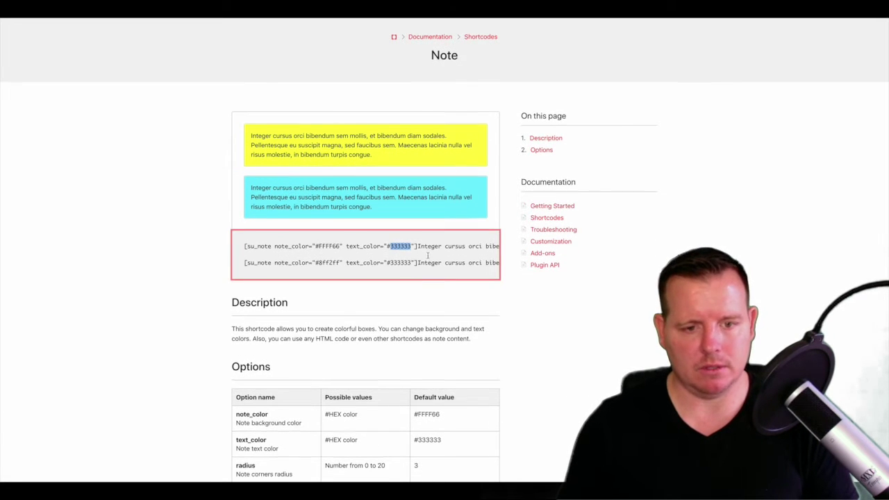
{"action": "scroll", "coordinate": [428, 253], "scroll_direction": "down", "scroll_amount": 5}
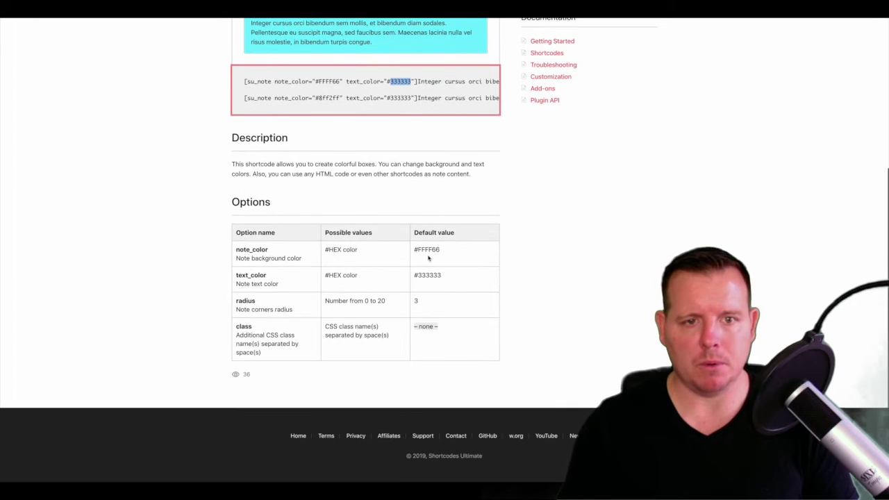
{"action": "scroll", "coordinate": [428, 257], "scroll_direction": "up", "scroll_amount": 7}
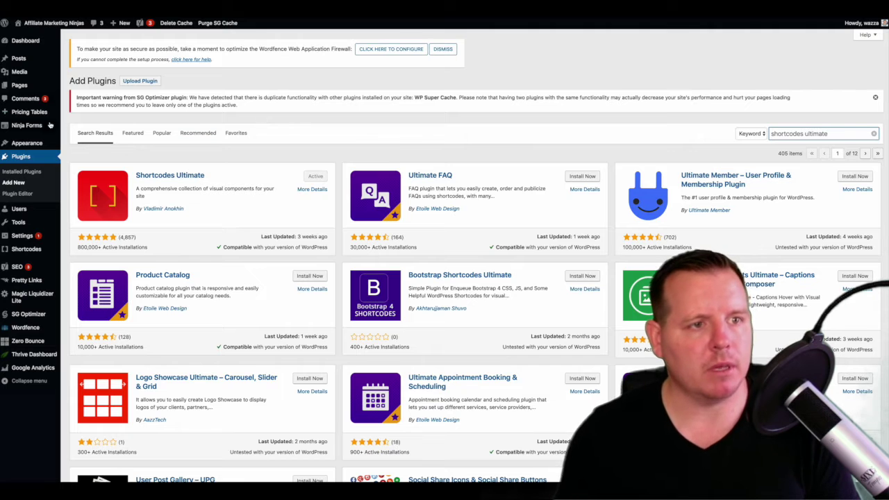
Create a new post and enter the title 'Demo'
{"action": "mouse_move", "coordinate": [38, 59]}
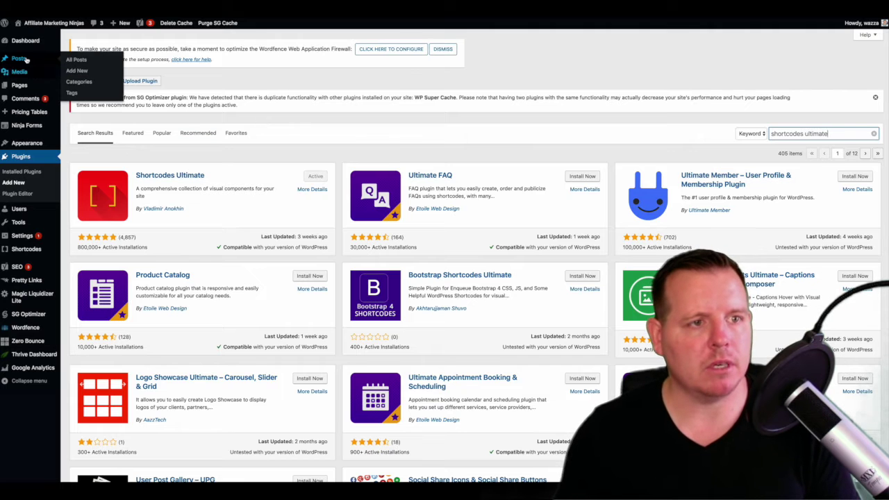
{"action": "left_click", "coordinate": [78, 71]}
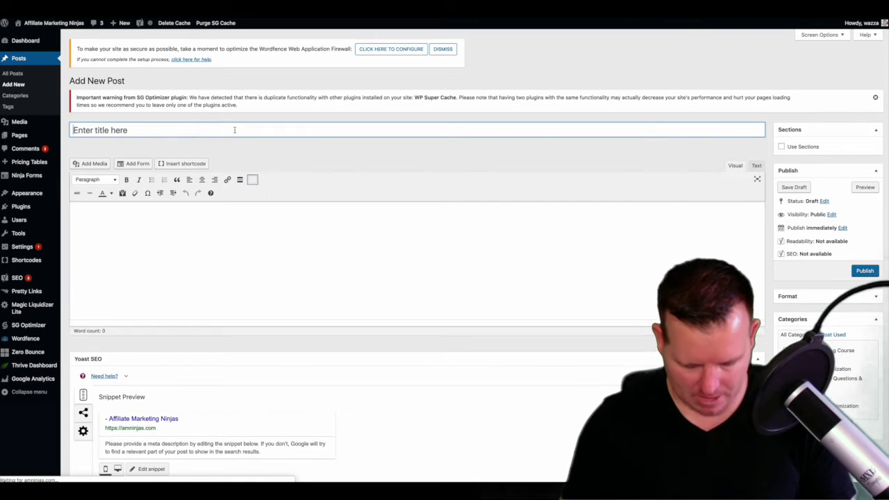
{"action": "left_click", "coordinate": [234, 130]}
{"action": "type", "text": "Demo"}
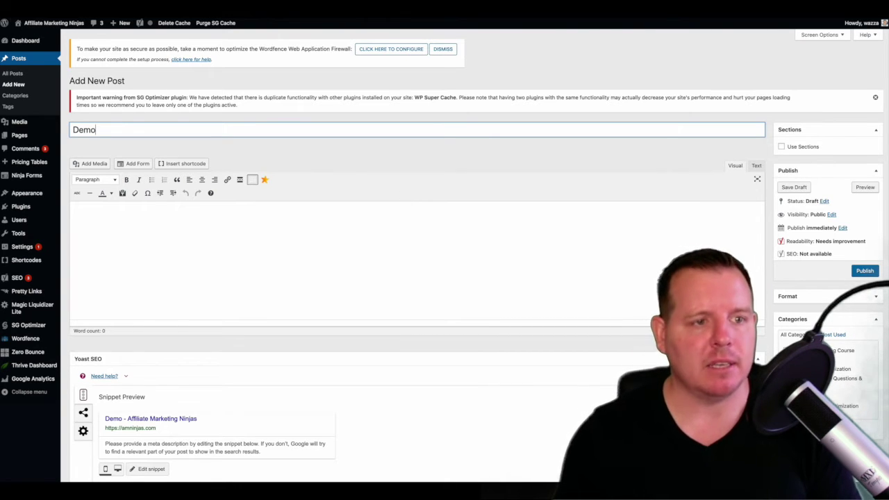
Open Add Plugins in a new tab, search for classic editor, then return to the Demo post body
{"action": "mouse_move", "coordinate": [21, 206]}
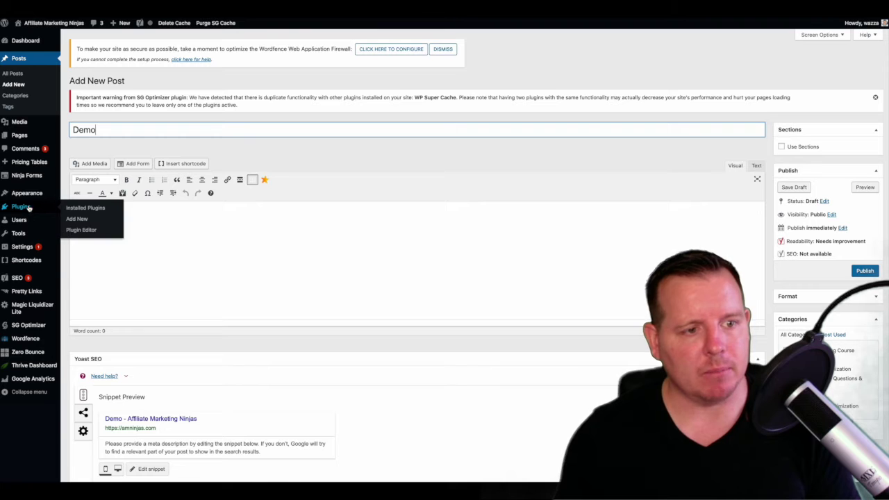
{"action": "right_click", "coordinate": [82, 223]}
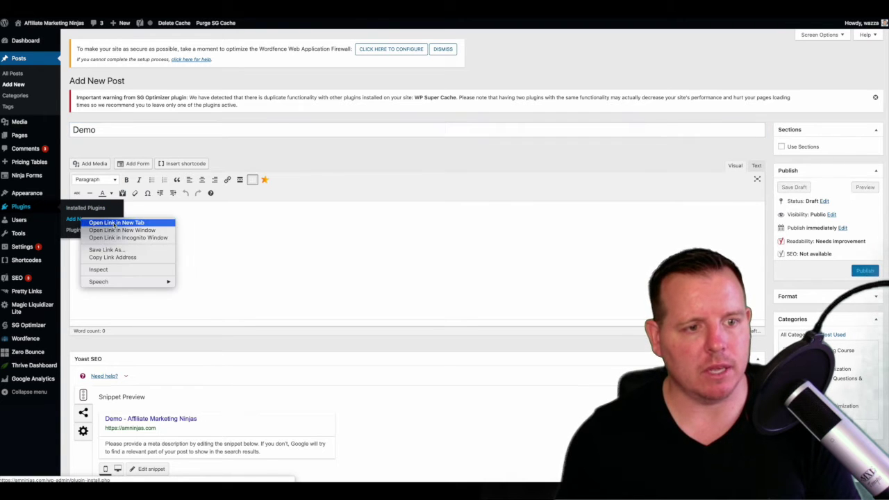
{"action": "left_click", "coordinate": [115, 223]}
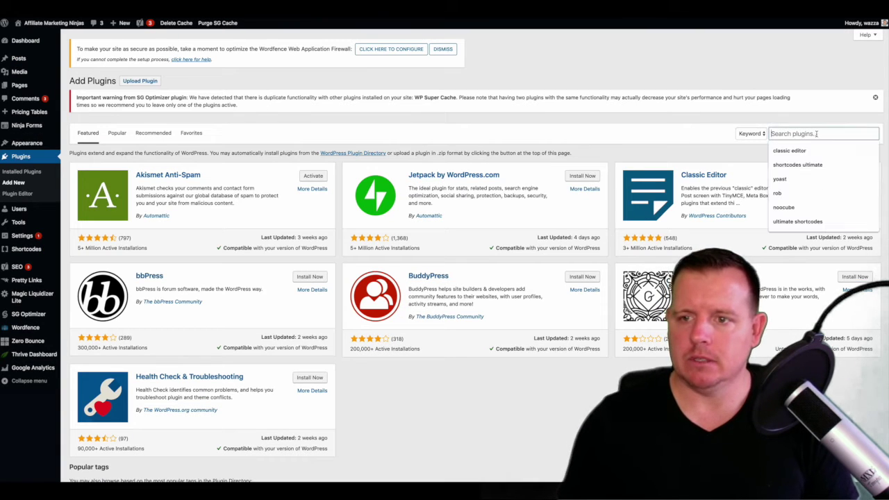
{"action": "left_click", "coordinate": [790, 151]}
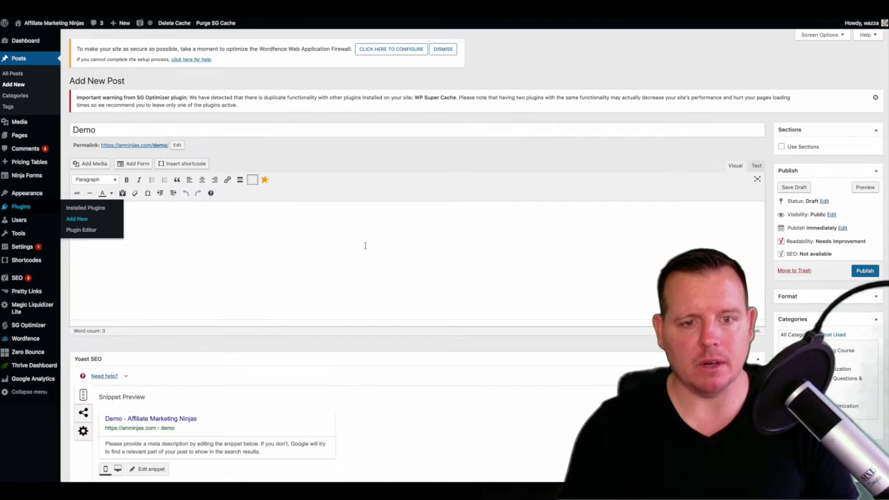
{"action": "left_click", "coordinate": [364, 245]}
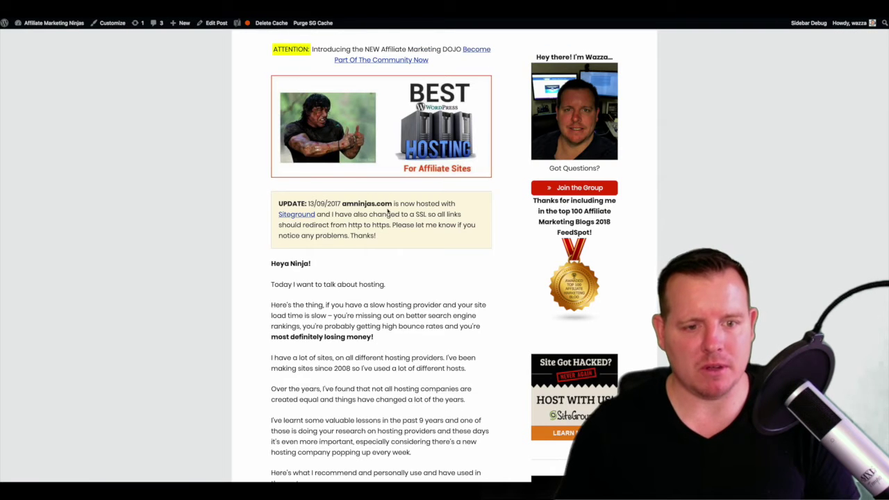
Copy the 'Here's the thing…' paragraph from the blog post and paste it into the Demo body
{"action": "scroll", "coordinate": [388, 211], "scroll_direction": "down", "scroll_amount": 2}
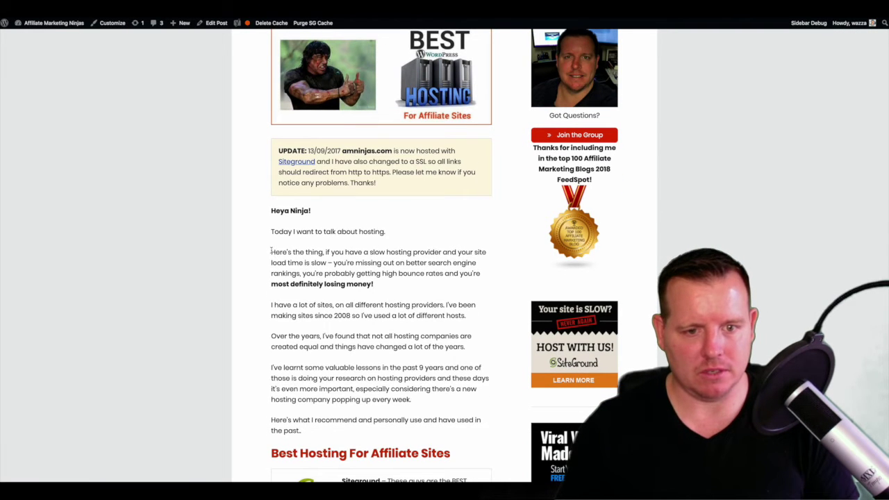
{"action": "left_click_drag", "start_coordinate": [271, 248], "coordinate": [401, 284]}
{"action": "key", "text": "ctrl+c"}
{"action": "right_click", "coordinate": [401, 284]}
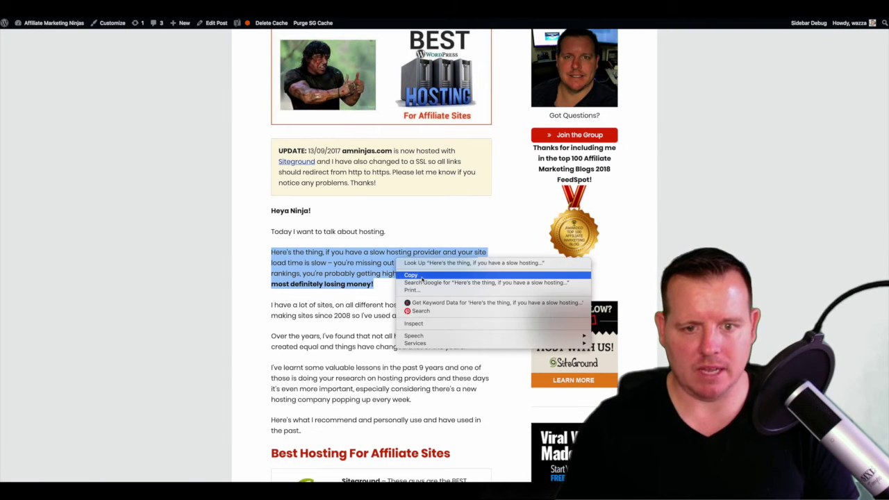
{"action": "left_click", "coordinate": [423, 262]}
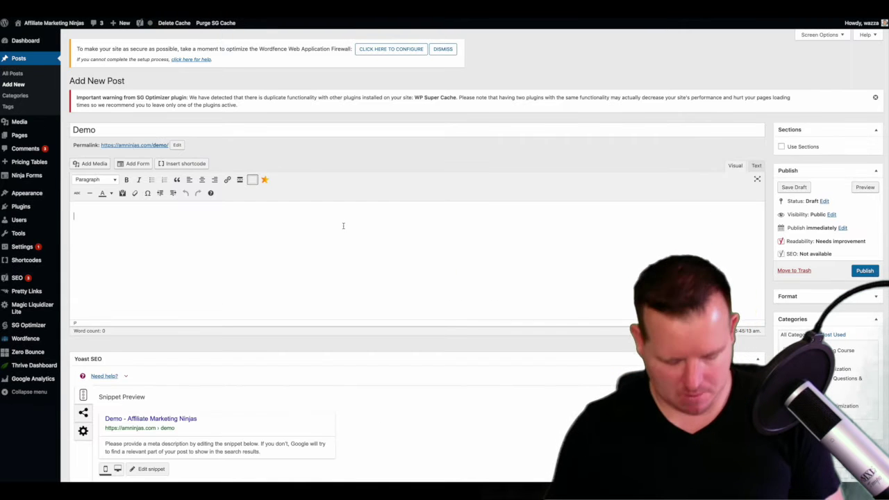
{"action": "key", "text": "ctrl+v"}
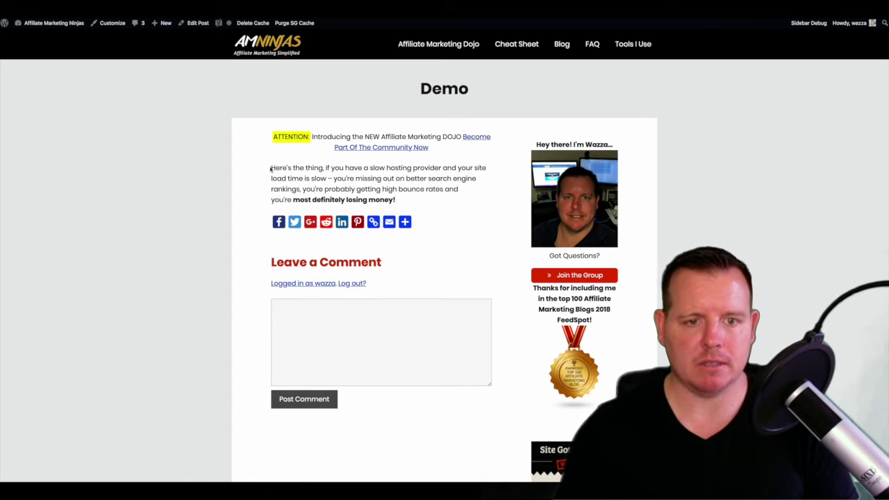
{"action": "left_click_drag", "start_coordinate": [271, 167], "coordinate": [421, 207]}
{"action": "left_click", "coordinate": [447, 148]}
{"action": "left_click_drag", "start_coordinate": [447, 149], "coordinate": [280, 132]}
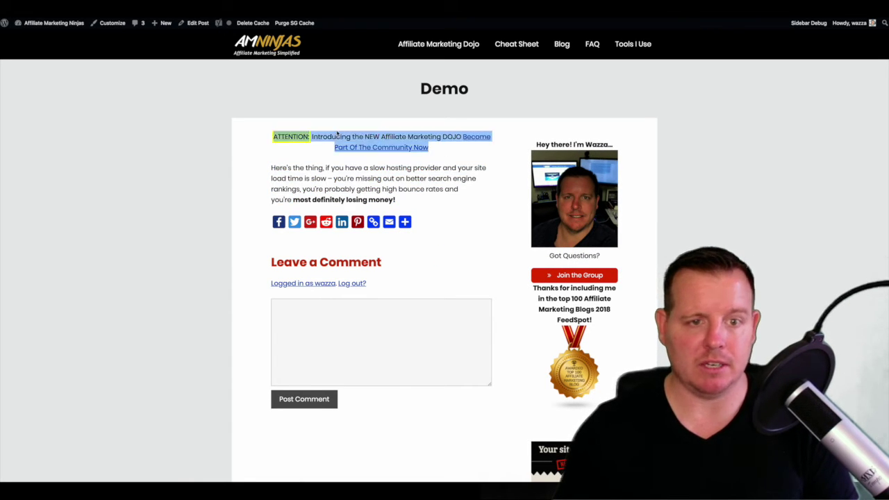
{"action": "left_click", "coordinate": [325, 181]}
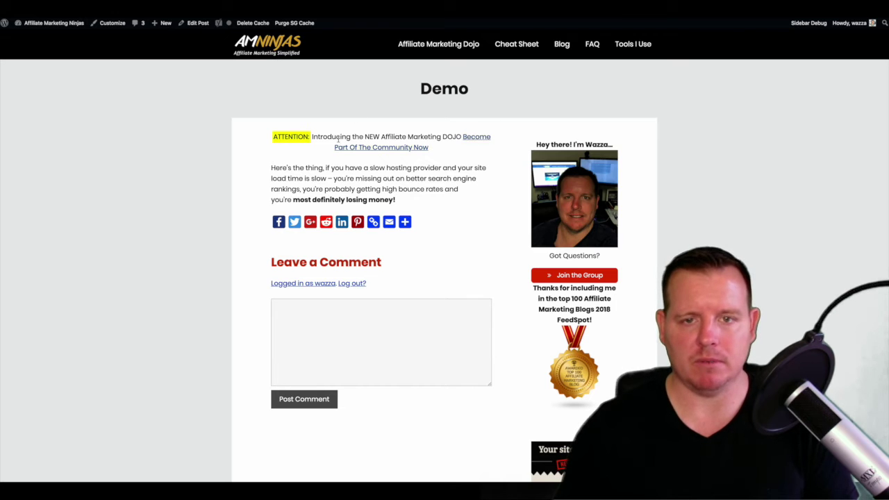
{"action": "left_click_drag", "start_coordinate": [271, 168], "coordinate": [423, 200]}
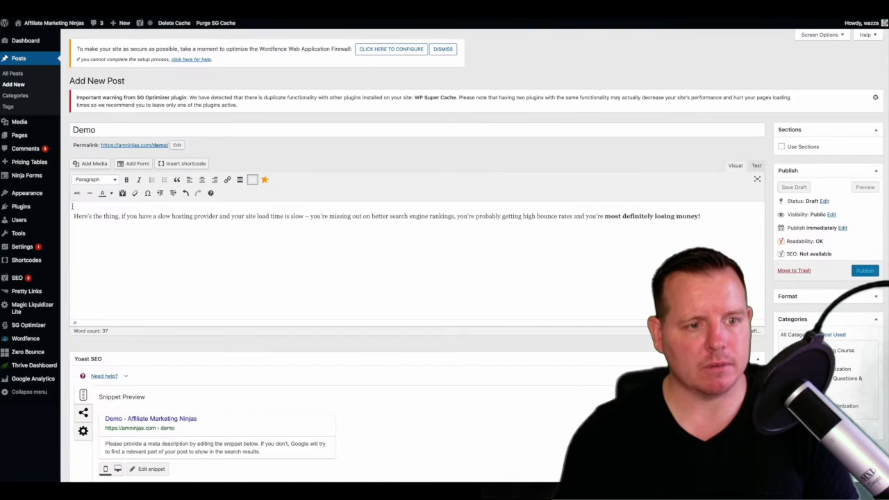
Select the slow-hosting paragraph, open the shortcode inserter, and dismiss it without inserting
{"action": "left_click", "coordinate": [74, 216]}
{"action": "left_click_drag", "start_coordinate": [75, 216], "coordinate": [722, 215]}
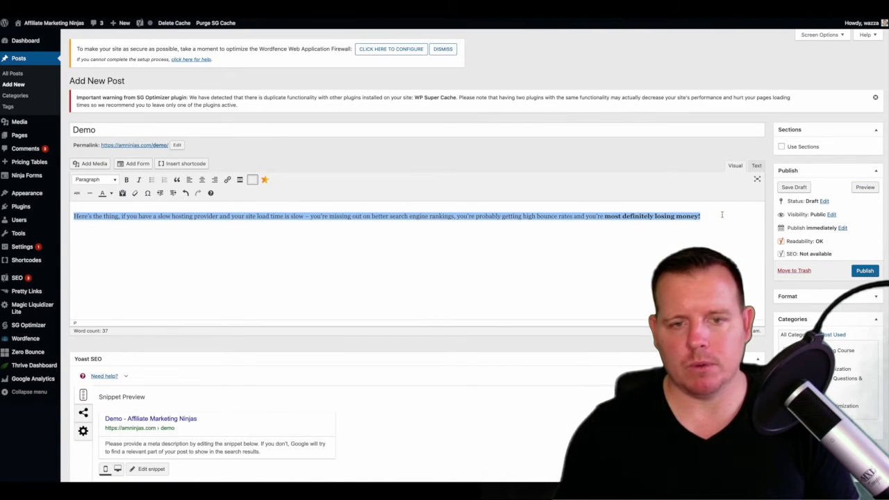
{"action": "left_click", "coordinate": [194, 166]}
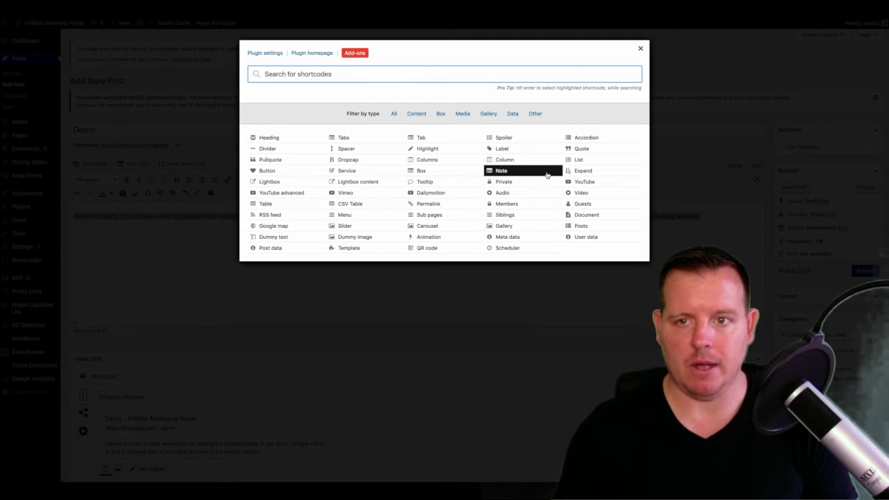
{"action": "key", "text": "Escape"}
Deselect the paragraph, leaving the caret at its start, and choose Note from the shortcode inserter
{"action": "mouse_move", "coordinate": [56, 217]}
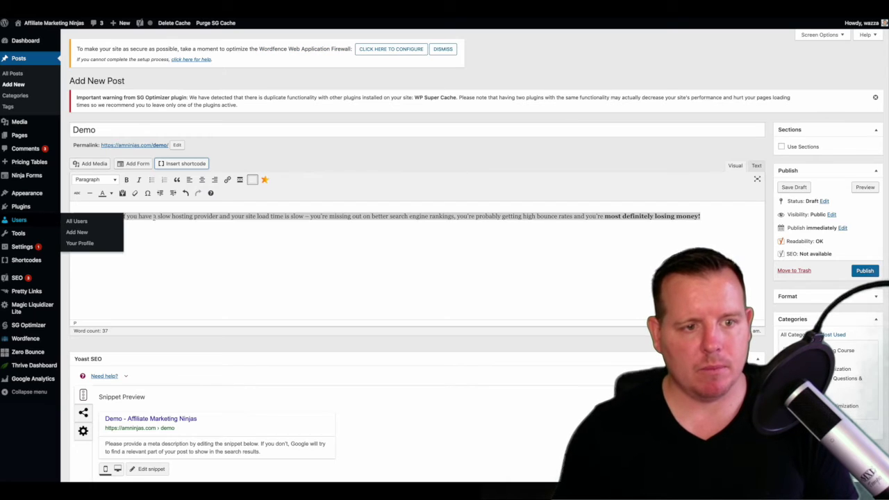
{"action": "right_click", "coordinate": [88, 215]}
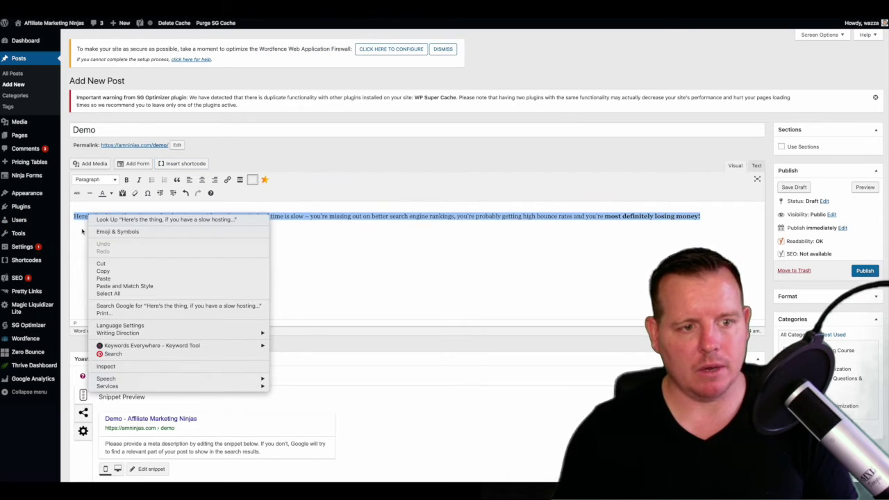
{"action": "left_click", "coordinate": [75, 218]}
{"action": "left_click", "coordinate": [74, 216]}
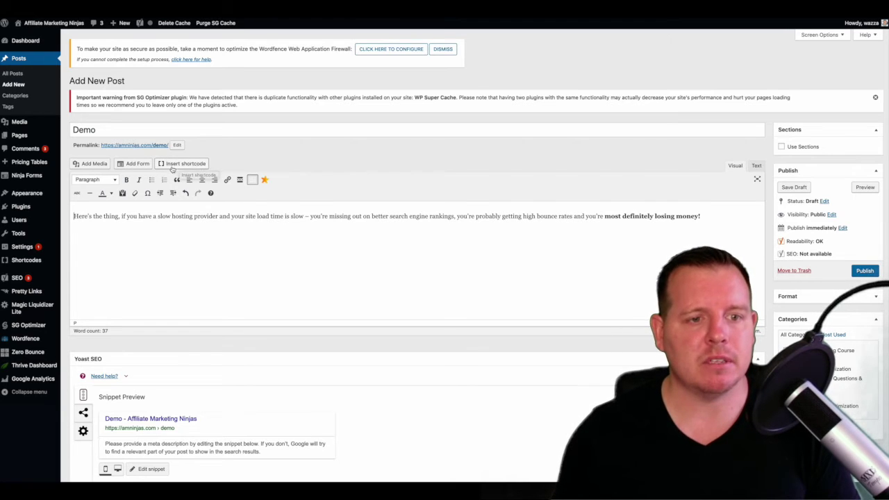
{"action": "left_click", "coordinate": [179, 164]}
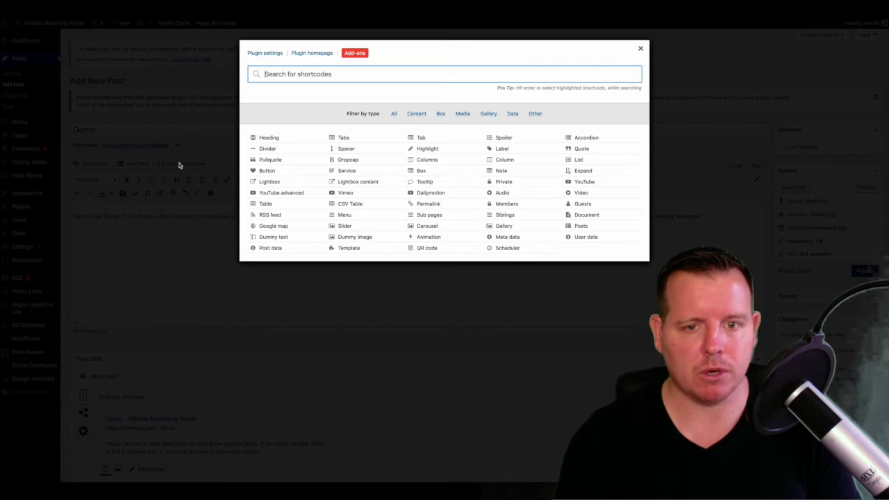
{"action": "left_click", "coordinate": [503, 171]}
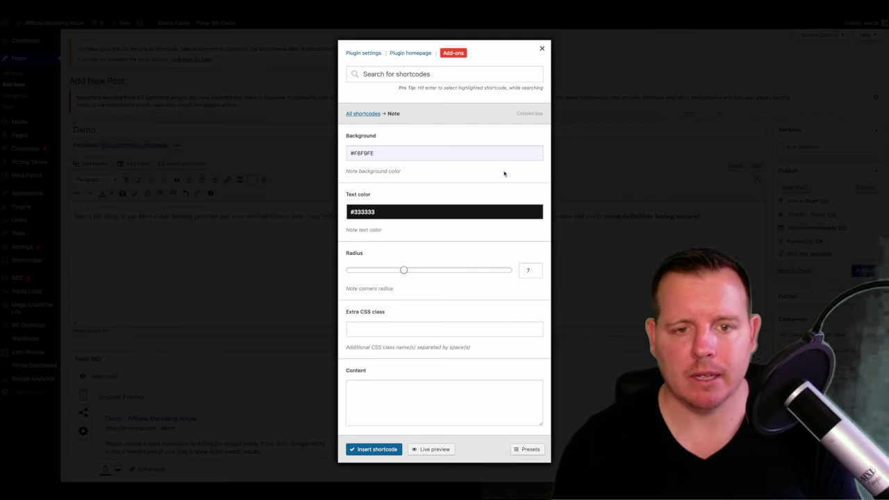
Set the Note background colour to cream #fcf7e6, leaving its text colour at #333333
{"action": "left_click", "coordinate": [371, 154]}
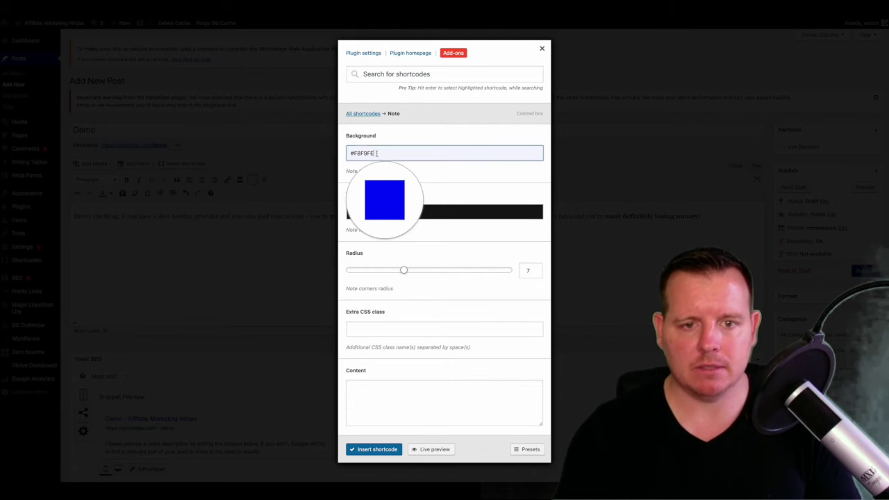
{"action": "key", "text": "ctrl+a"}
{"action": "type", "text": "#fefdf8"}
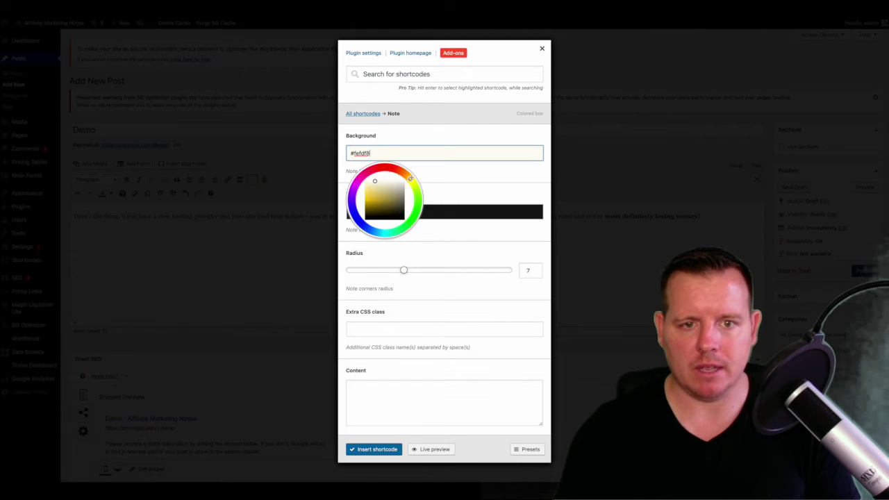
{"action": "left_click_drag", "start_coordinate": [410, 179], "coordinate": [373, 183]}
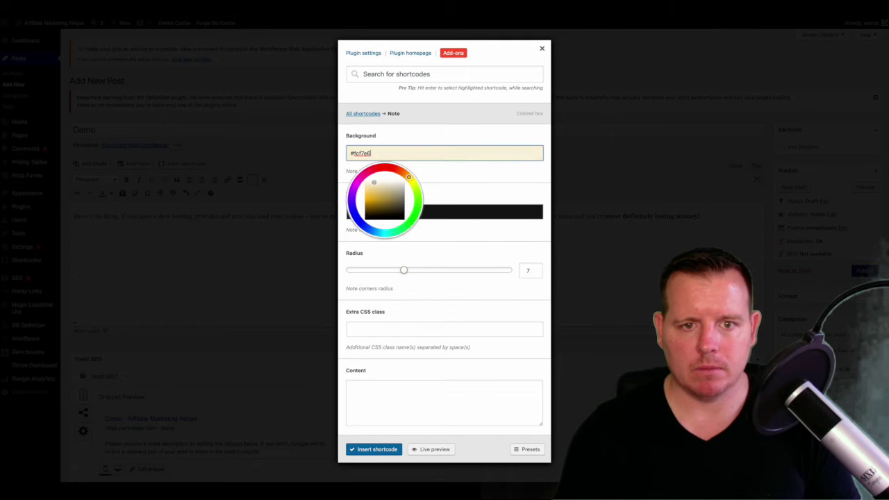
{"action": "left_click", "coordinate": [457, 170]}
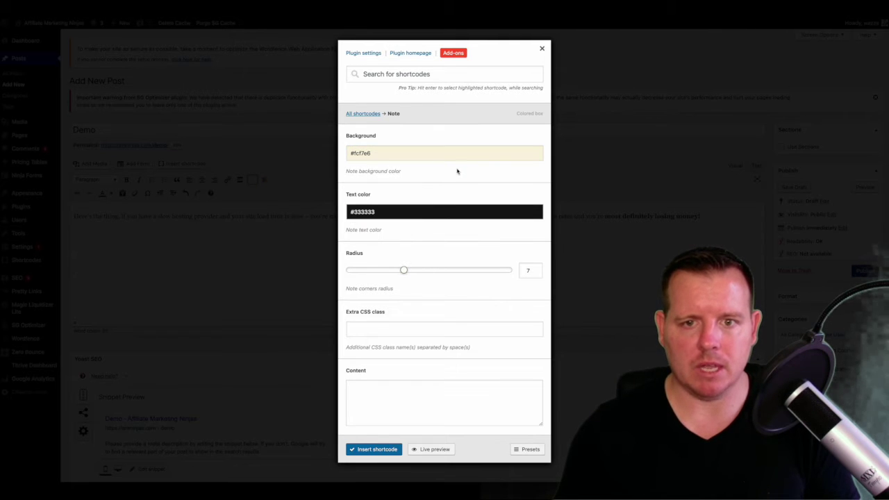
{"action": "left_click", "coordinate": [378, 211]}
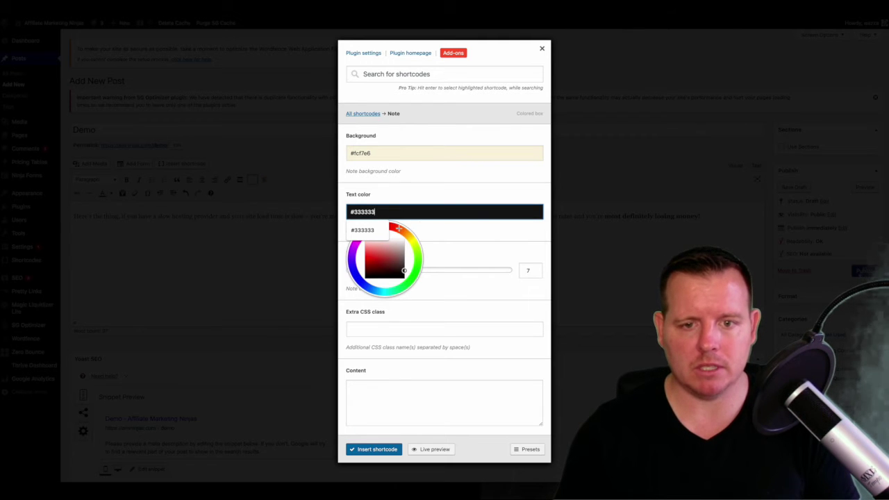
{"action": "left_click", "coordinate": [457, 230]}
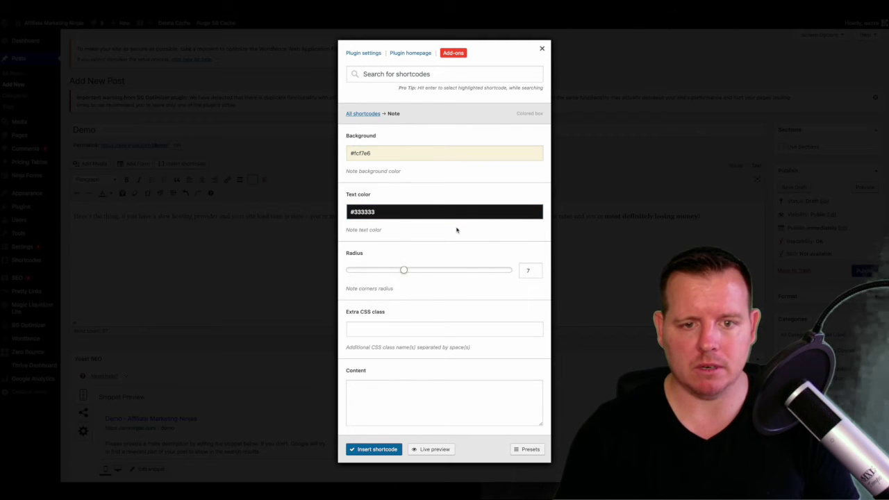
{"action": "left_click", "coordinate": [404, 269]}
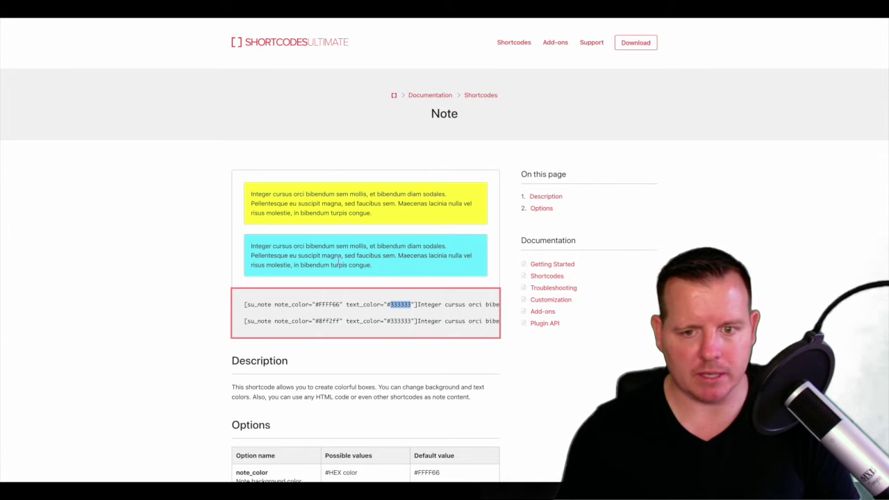
{"action": "scroll", "coordinate": [347, 278], "scroll_direction": "down", "scroll_amount": 5}
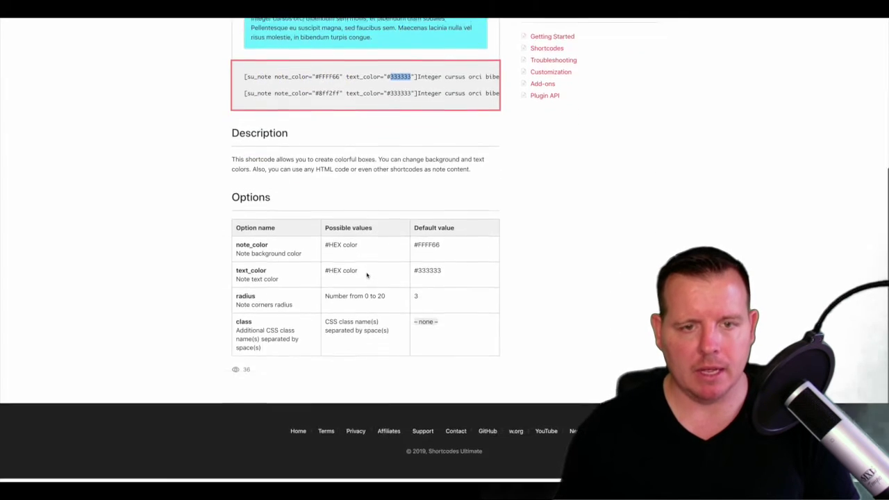
{"action": "scroll", "coordinate": [278, 209], "scroll_direction": "up", "scroll_amount": 5}
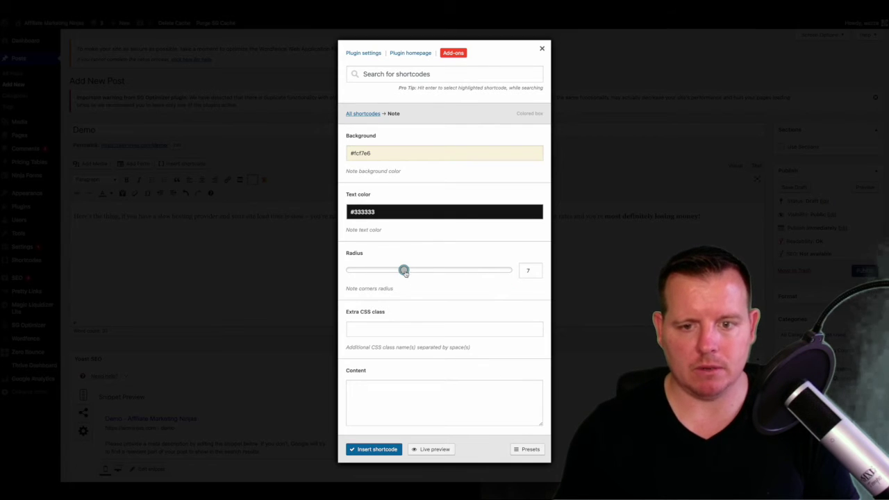
Preview the Note with corner radius 15 and sample content 'demo'
{"action": "left_click_drag", "start_coordinate": [403, 271], "coordinate": [469, 275]}
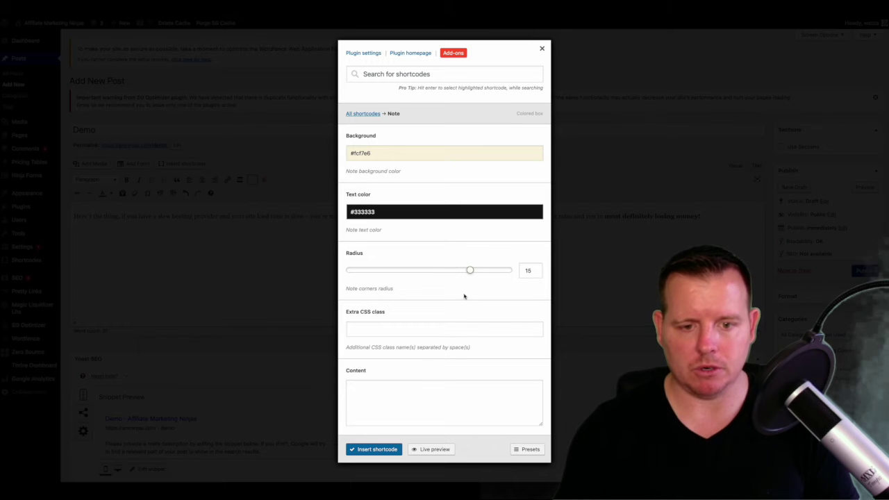
{"action": "left_click", "coordinate": [453, 389]}
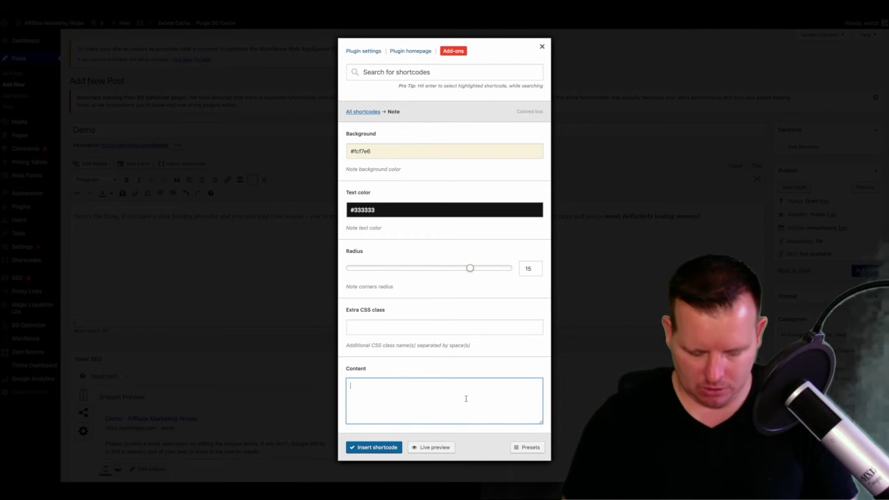
{"action": "type", "text": "demo"}
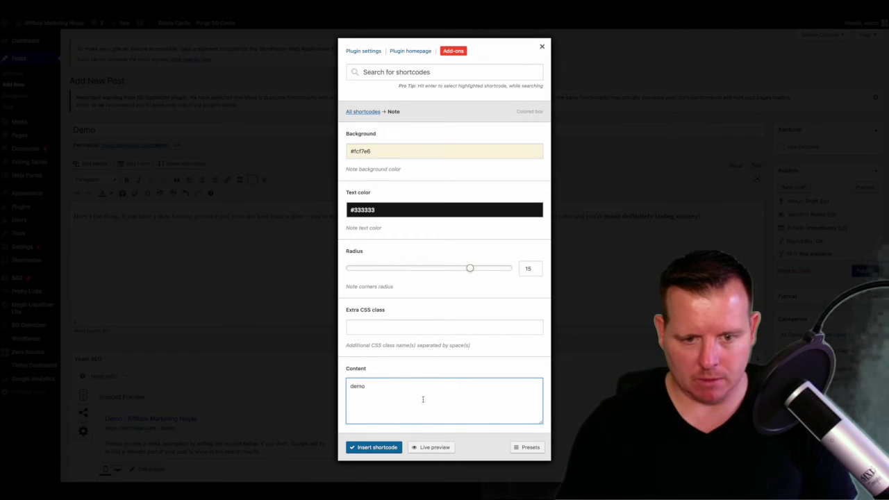
{"action": "left_click", "coordinate": [439, 450]}
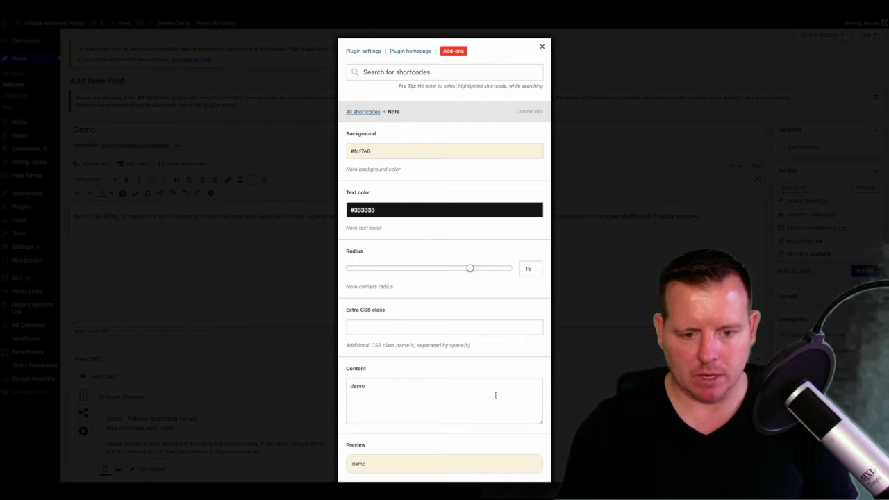
{"action": "scroll", "coordinate": [533, 456], "scroll_direction": "down", "scroll_amount": 2}
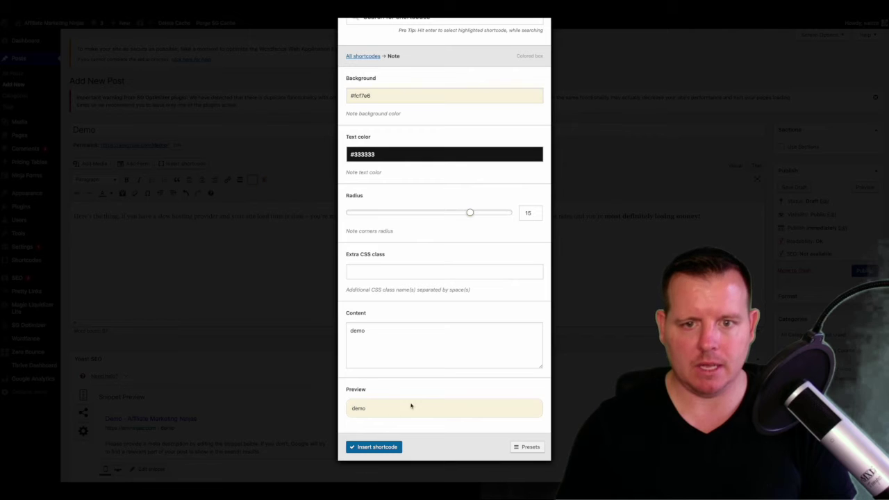
Set the Note radius to 2, clear the 'demo' content, and insert the Note shortcode
{"action": "left_click_drag", "start_coordinate": [469, 213], "coordinate": [362, 212]}
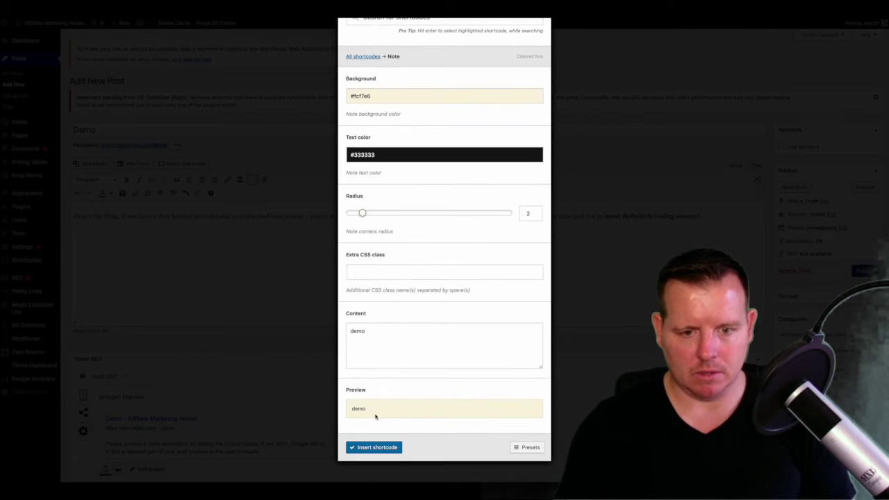
{"action": "left_click", "coordinate": [387, 329]}
{"action": "left_click_drag", "start_coordinate": [387, 329], "coordinate": [317, 331]}
{"action": "key", "text": "BackSpace"}
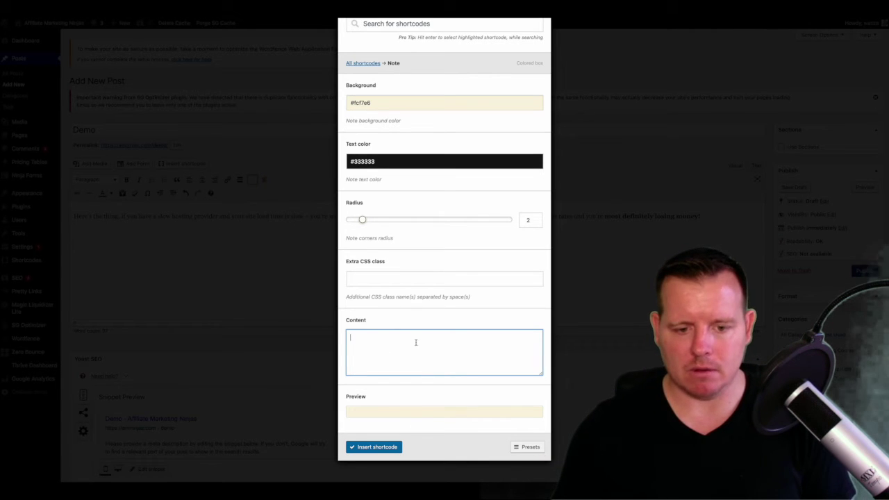
{"action": "left_click", "coordinate": [376, 448]}
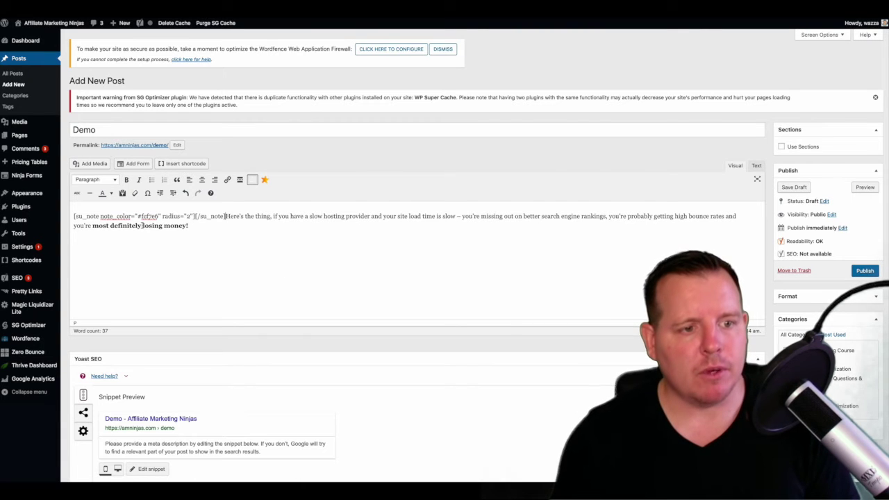
Copy the closing [/su_note] tag and remove it from the opening shortcode line
{"action": "mouse_move", "coordinate": [74, 216]}
{"action": "left_mouse_down"}
{"action": "mouse_move", "coordinate": [224, 216]}
{"action": "mouse_move", "coordinate": [80, 216]}
{"action": "left_mouse_up"}
{"action": "left_click", "coordinate": [194, 216]}
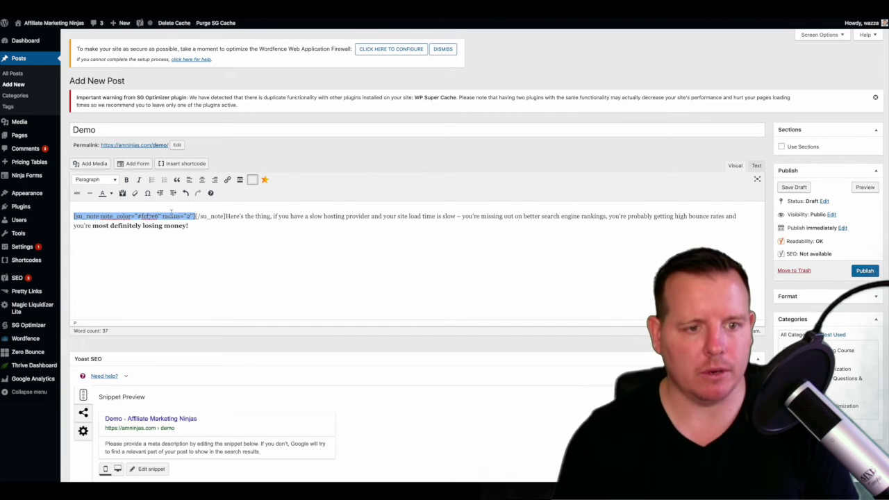
{"action": "left_click", "coordinate": [207, 216]}
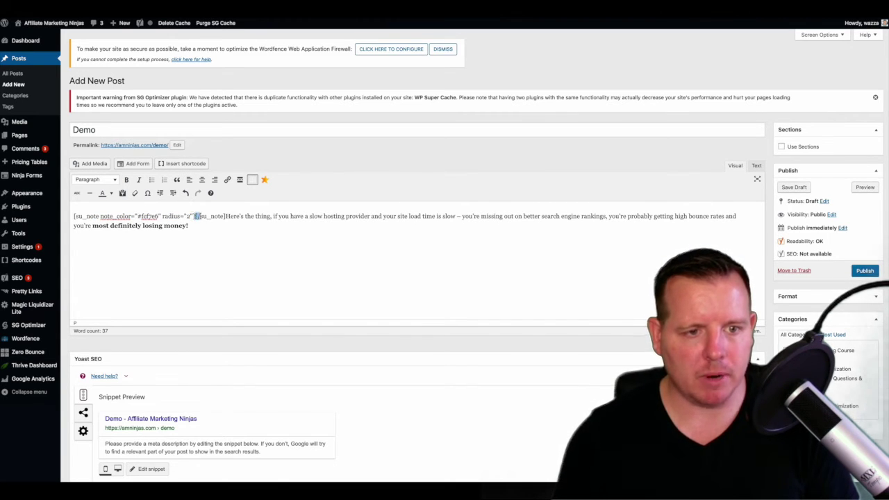
{"action": "left_click_drag", "start_coordinate": [198, 216], "coordinate": [222, 217]}
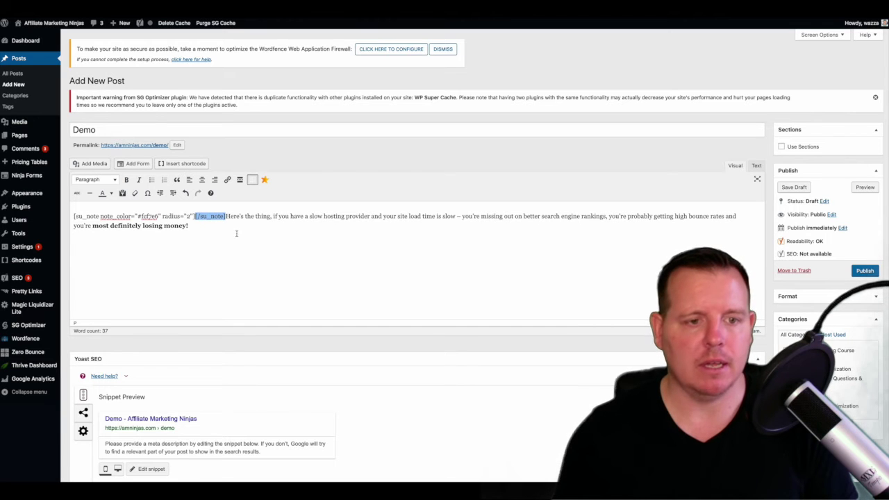
{"action": "right_click", "coordinate": [204, 217]}
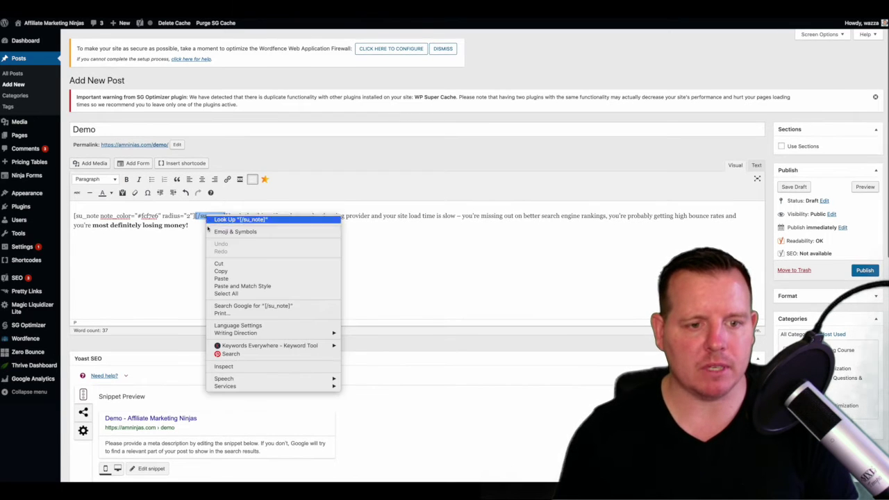
{"action": "left_click", "coordinate": [229, 264]}
{"action": "key", "text": "BackSpace"}
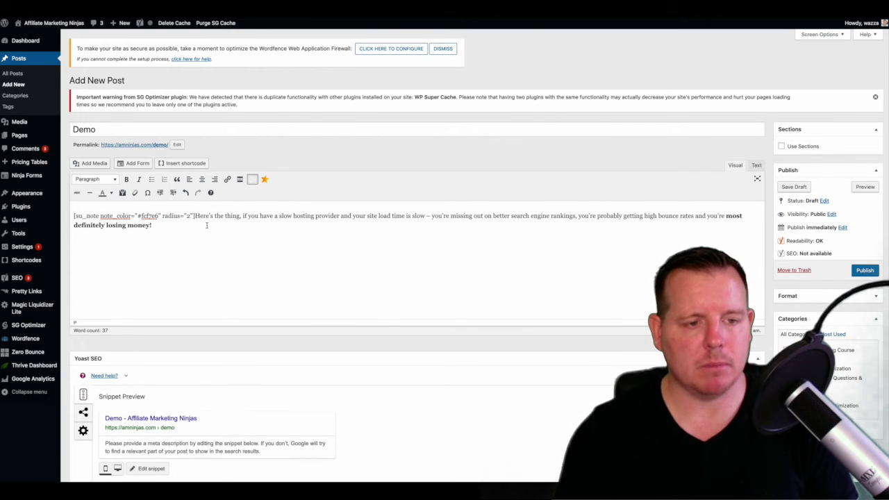
Paste [/su_note] unbolded on its own line after the tip text, and break after the opening tag
{"action": "left_click", "coordinate": [226, 224]}
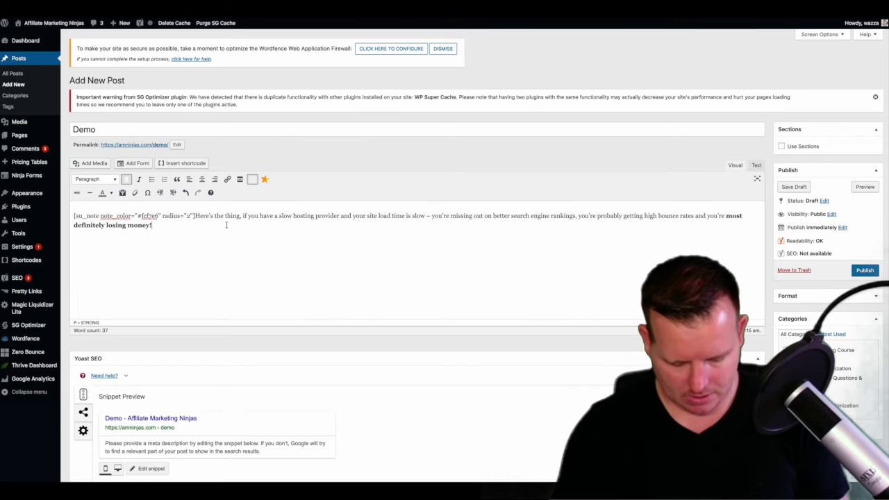
{"action": "key", "text": "ctrl+v"}
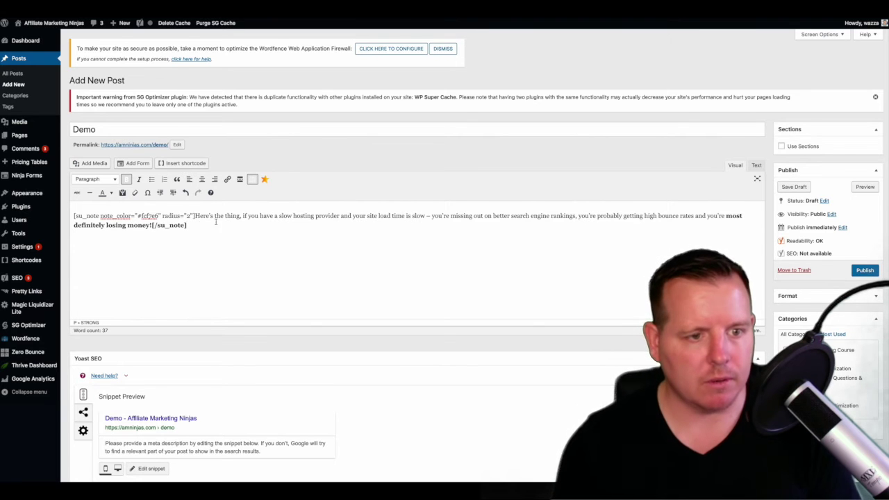
{"action": "key", "text": "Left"}
{"action": "key", "text": "Left"}
{"action": "key", "text": "Left"}
{"action": "key", "text": "Left"}
{"action": "key", "text": "Left"}
{"action": "key", "text": "Left"}
{"action": "key", "text": "Left"}
{"action": "key", "text": "Left"}
{"action": "key", "text": "Left"}
{"action": "key", "text": "Left"}
{"action": "key", "text": "Return"}
{"action": "key", "text": "shift+End"}
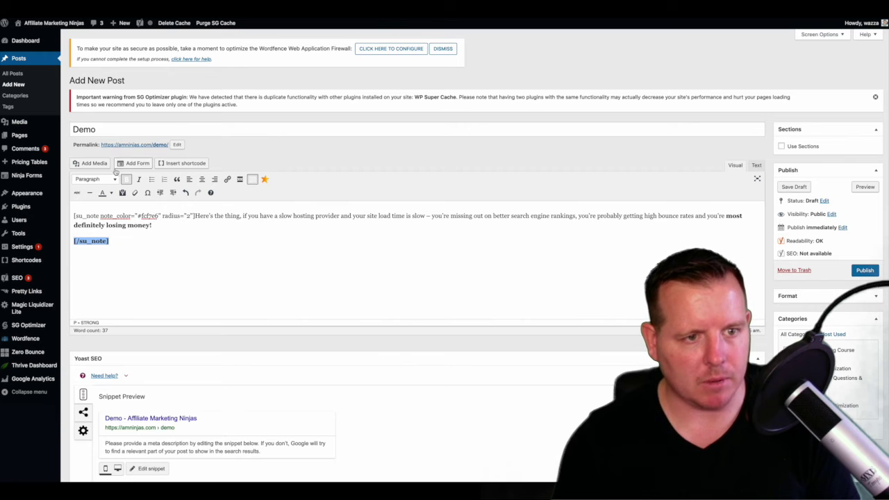
{"action": "left_click", "coordinate": [125, 179]}
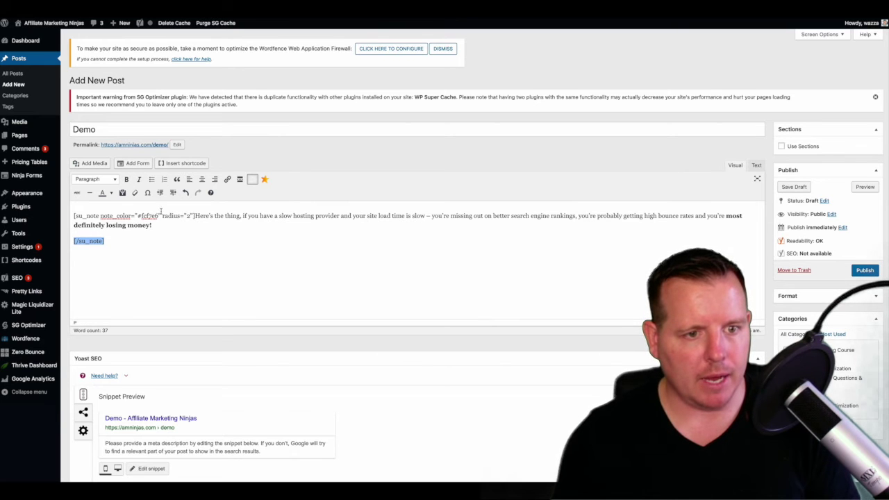
{"action": "left_click", "coordinate": [193, 216]}
{"action": "key", "text": "Return"}
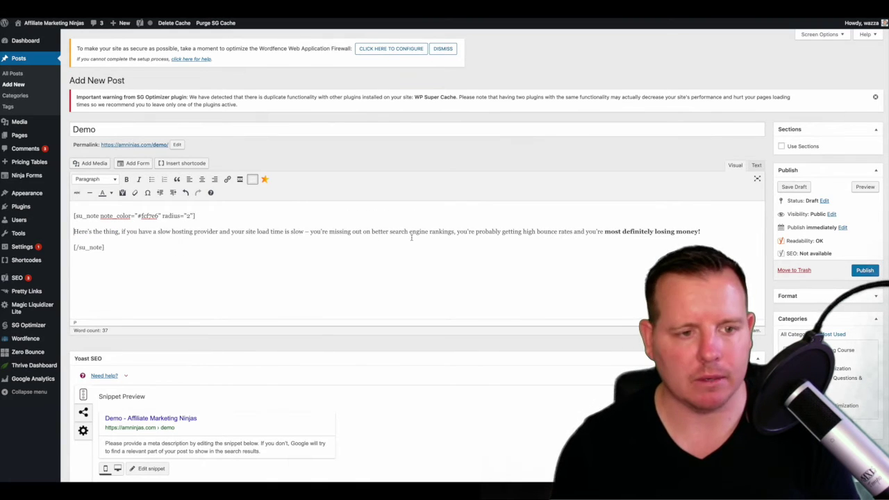
{"action": "left_click", "coordinate": [866, 187]}
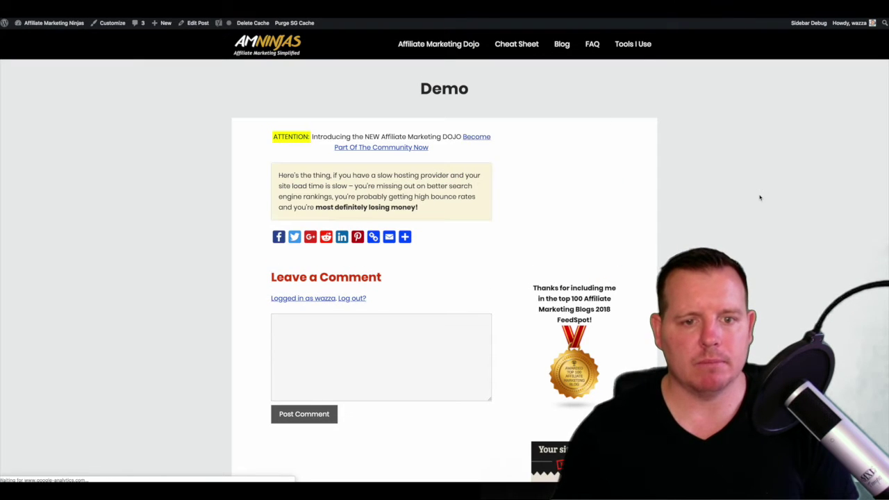
{"action": "left_click_drag", "start_coordinate": [432, 211], "coordinate": [280, 176]}
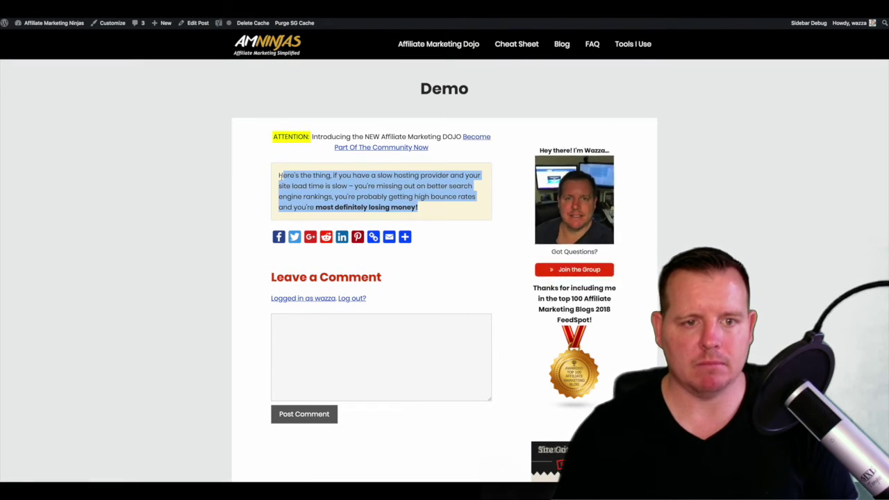
{"action": "left_click", "coordinate": [381, 198]}
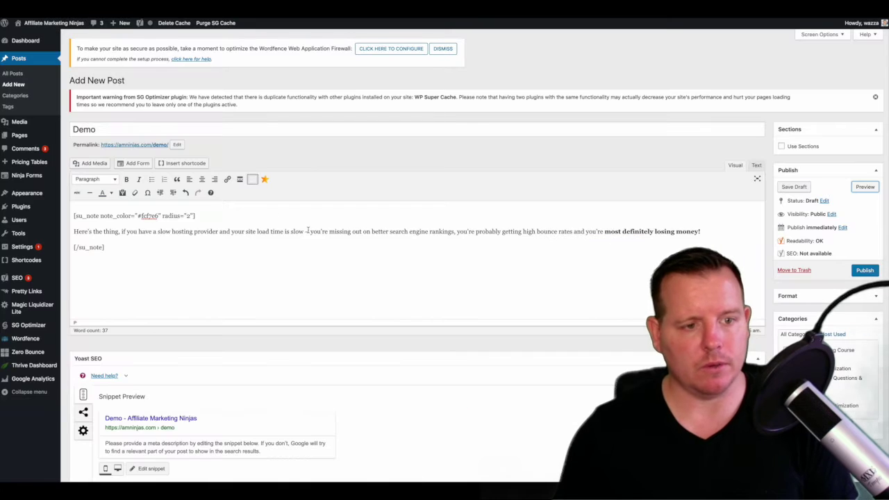
Add an empty line after [/su_note] and open the shortcode list, trying the Content, Box and Media filters before All
{"action": "left_click", "coordinate": [106, 248]}
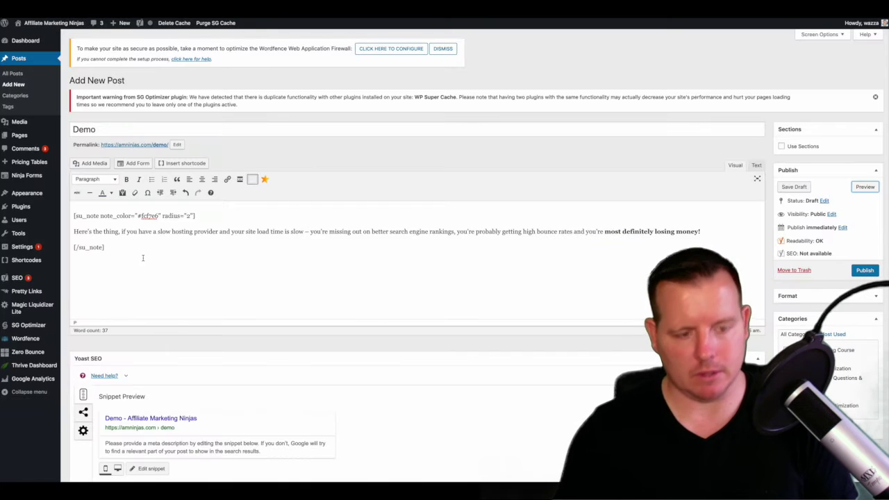
{"action": "key", "text": "Return"}
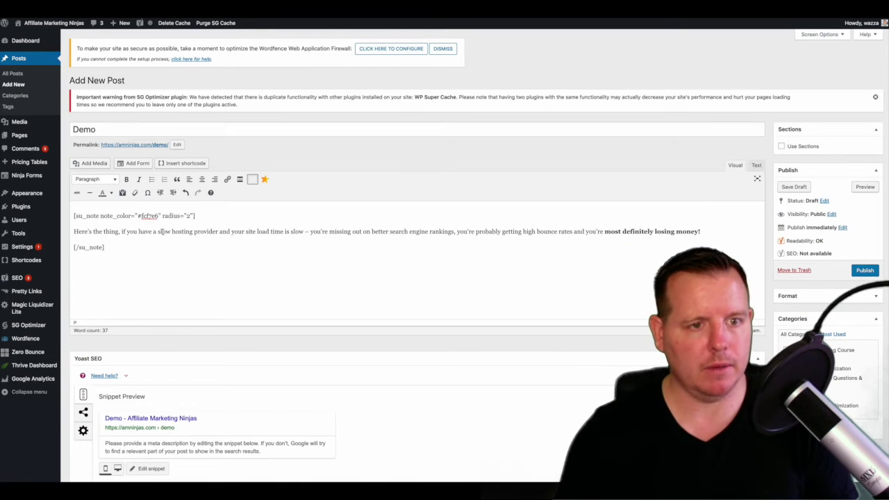
{"action": "left_click", "coordinate": [184, 163]}
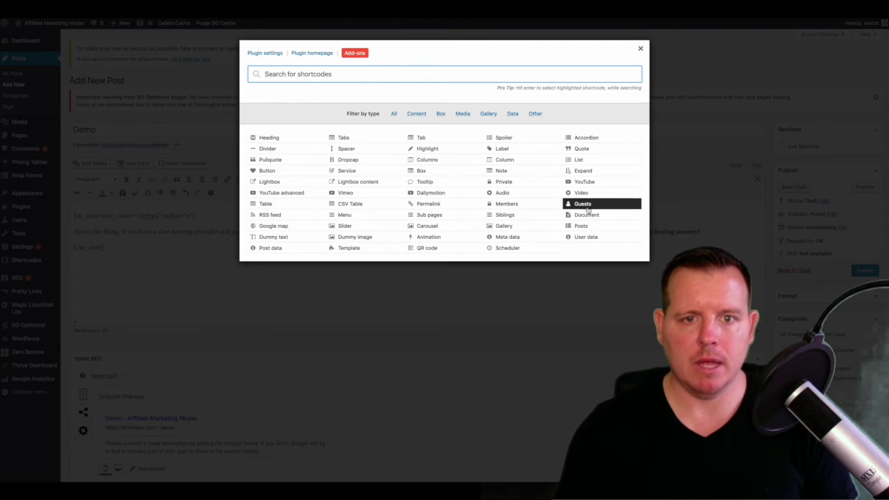
{"action": "left_click", "coordinate": [416, 114]}
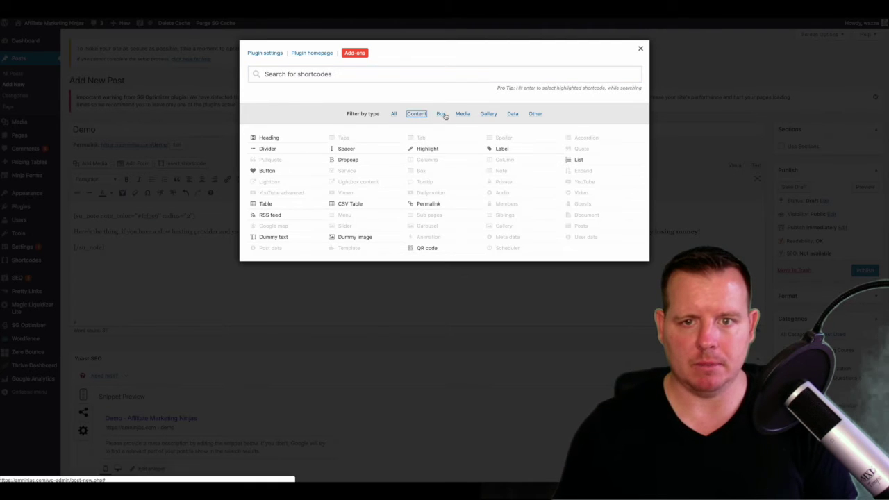
{"action": "left_click", "coordinate": [441, 114]}
{"action": "left_click", "coordinate": [464, 115]}
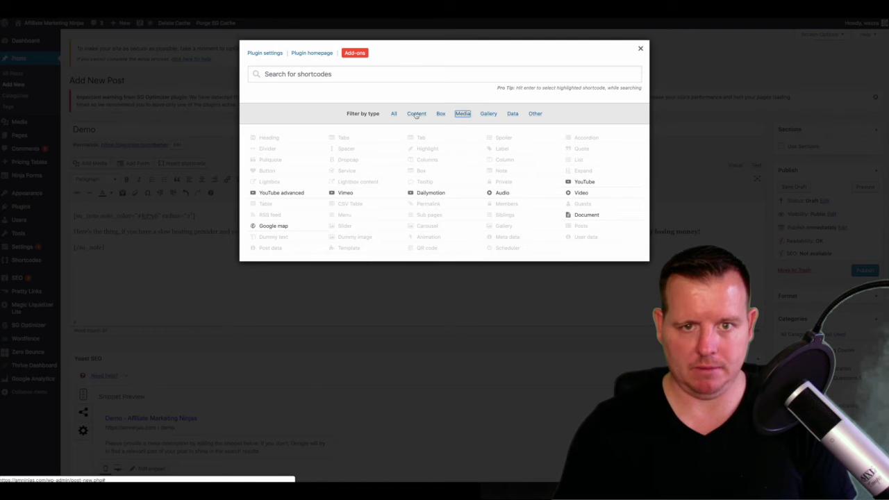
{"action": "left_click", "coordinate": [393, 114]}
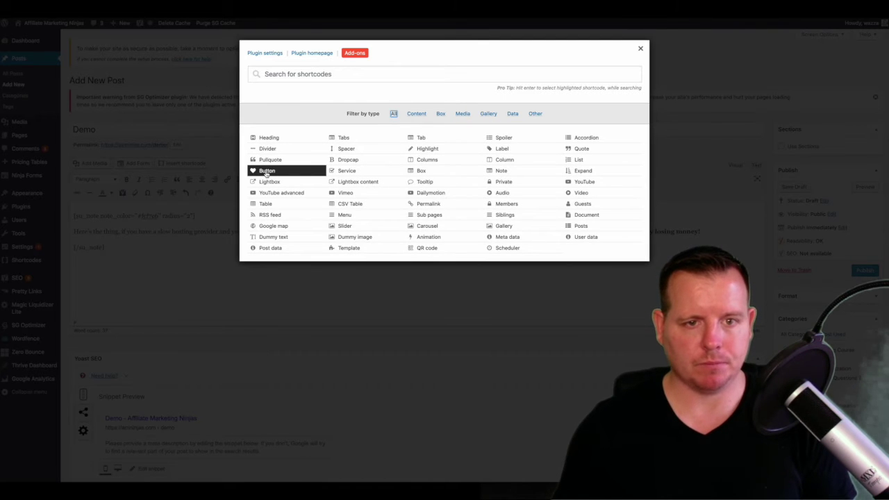
{"action": "left_click", "coordinate": [266, 172]}
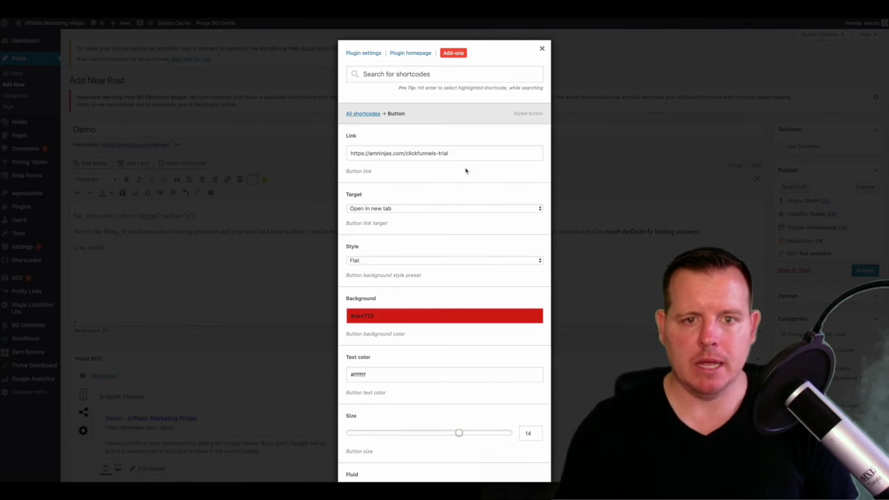
{"action": "left_click_drag", "start_coordinate": [470, 154], "coordinate": [346, 156]}
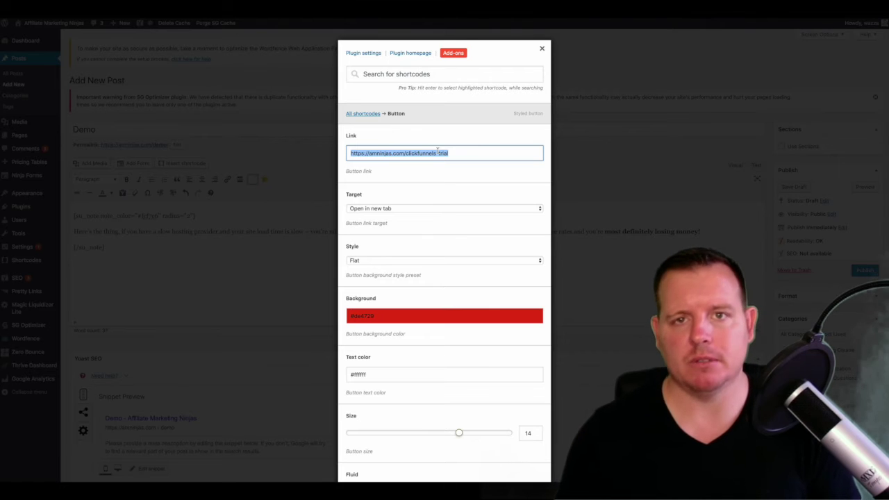
{"action": "left_click", "coordinate": [444, 260]}
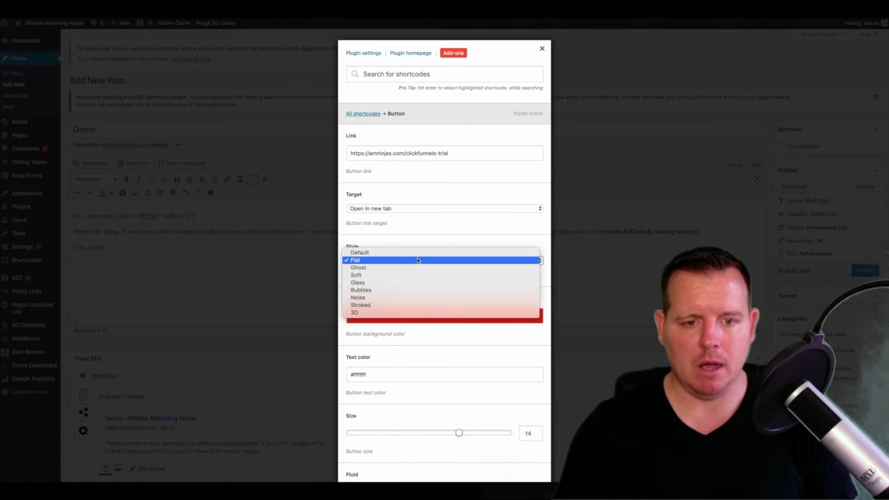
{"action": "left_click", "coordinate": [359, 261]}
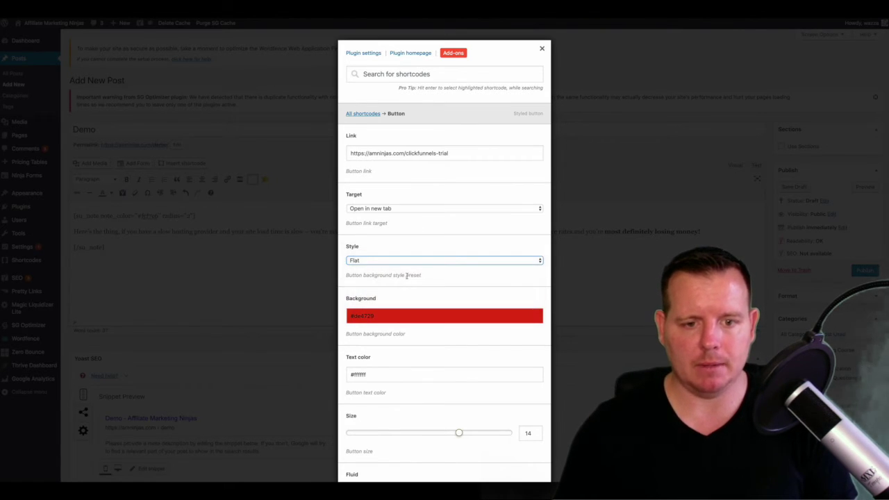
{"action": "scroll", "coordinate": [411, 276], "scroll_direction": "down", "scroll_amount": 2}
Change the button background colour to green #2aa41c
{"action": "left_click", "coordinate": [375, 254]}
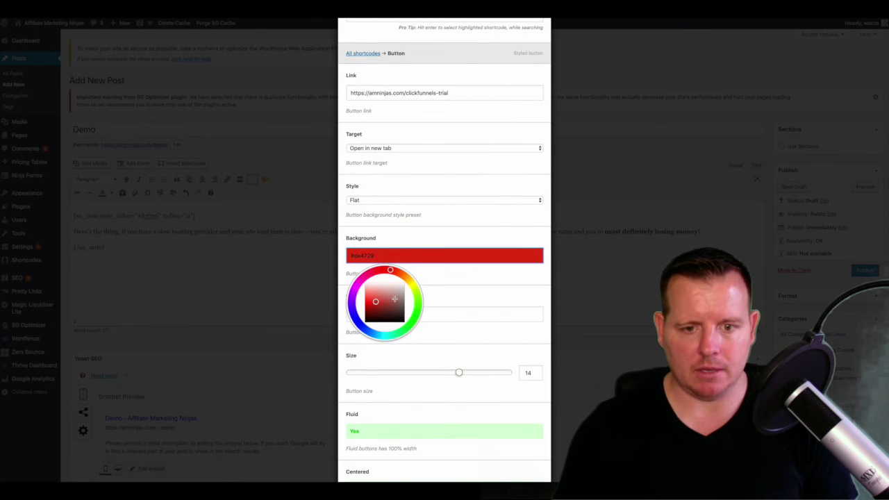
{"action": "left_click", "coordinate": [415, 315]}
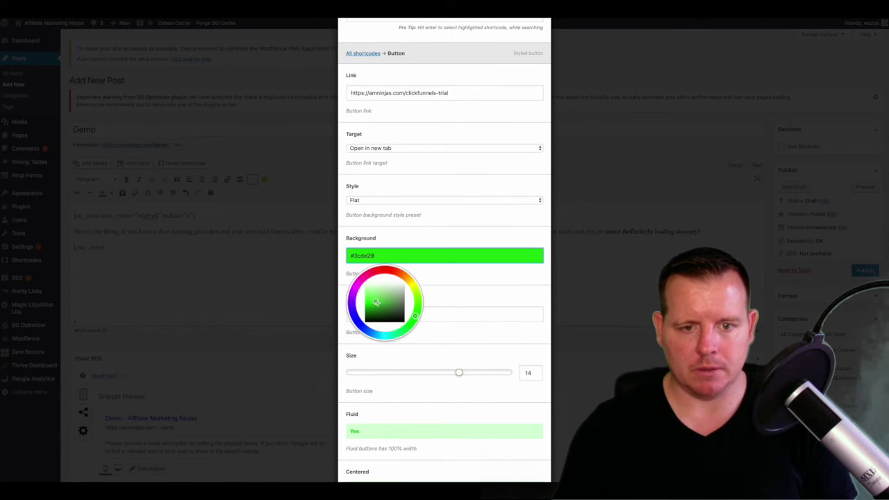
{"action": "left_click_drag", "start_coordinate": [376, 302], "coordinate": [375, 307]}
{"action": "left_click", "coordinate": [455, 285]}
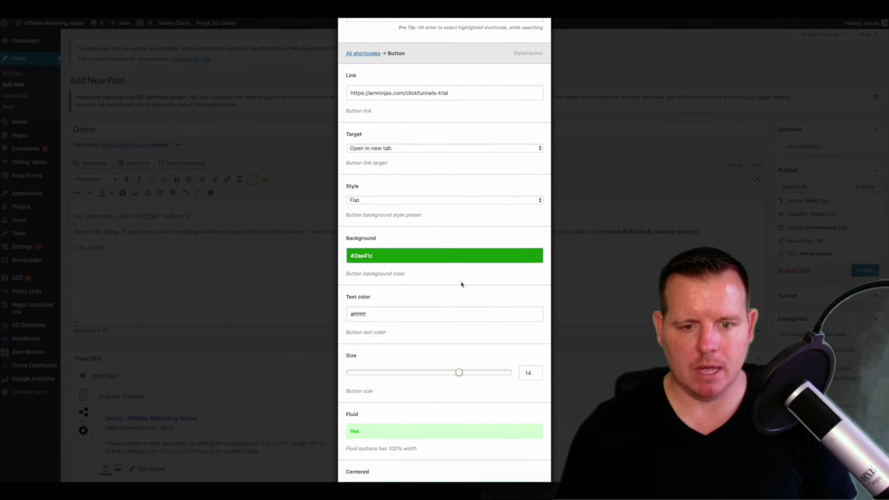
{"action": "scroll", "coordinate": [458, 278], "scroll_direction": "down", "scroll_amount": 4}
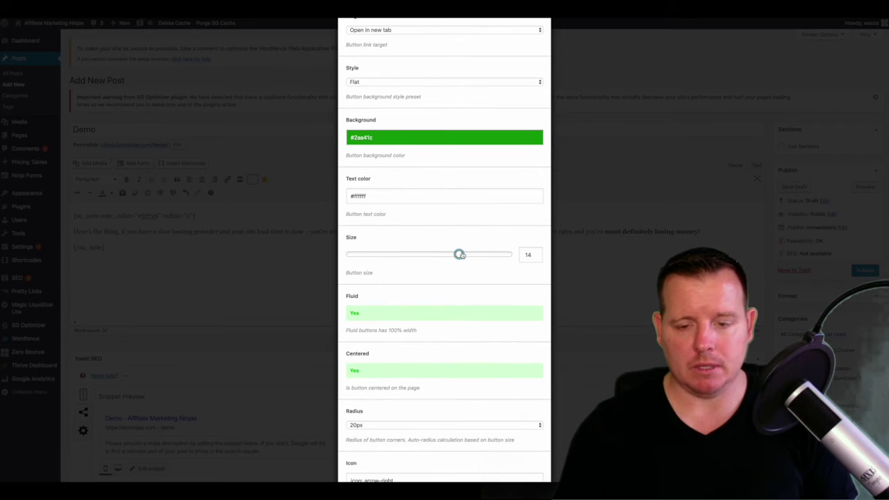
Set the button size to 12 and its corner radius to 5px
{"action": "left_click_drag", "start_coordinate": [460, 255], "coordinate": [441, 256]}
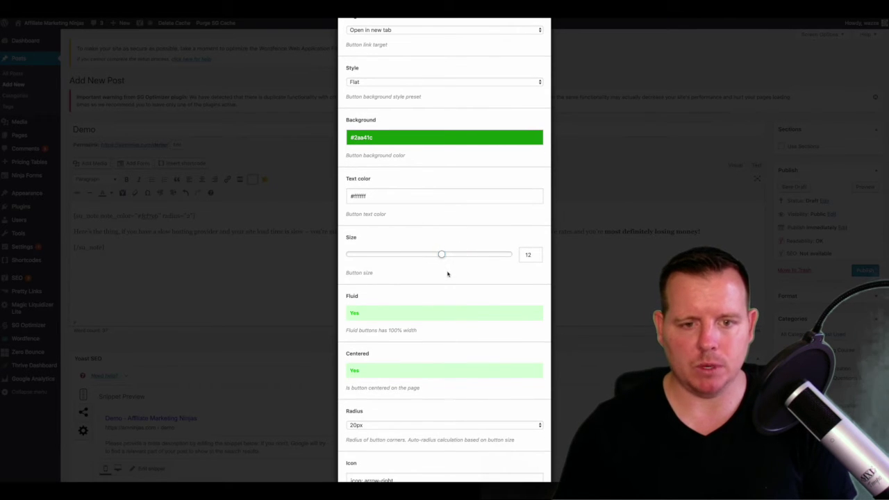
{"action": "scroll", "coordinate": [448, 273], "scroll_direction": "down", "scroll_amount": 2}
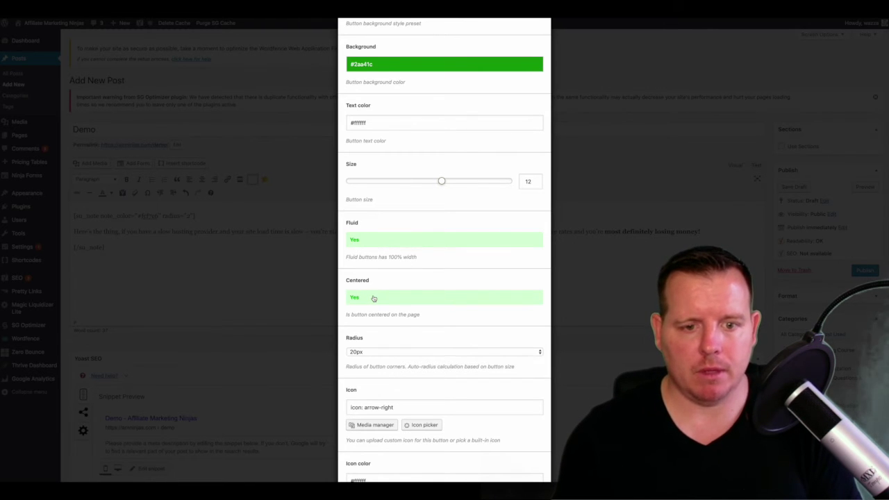
{"action": "scroll", "coordinate": [425, 313], "scroll_direction": "down", "scroll_amount": 1}
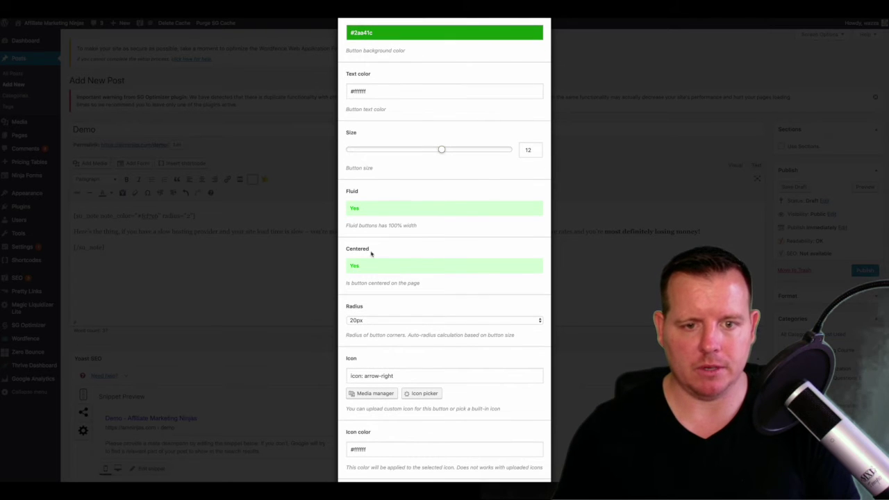
{"action": "left_click", "coordinate": [372, 322]}
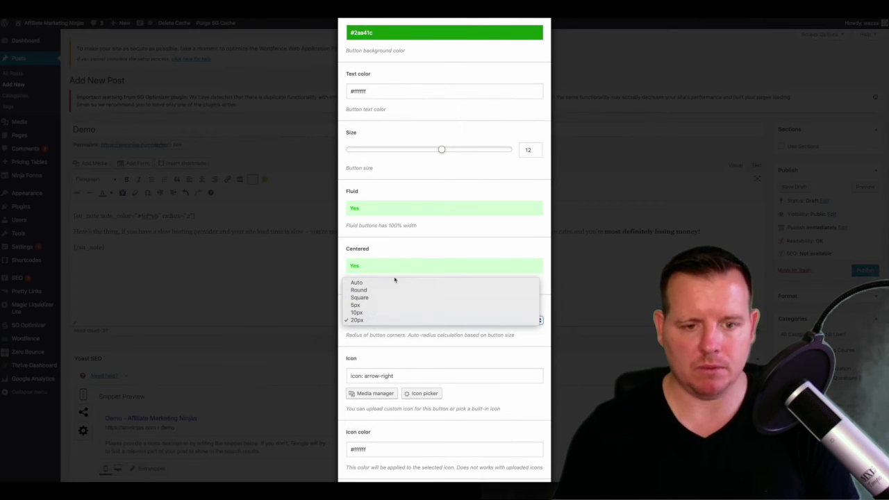
{"action": "left_click", "coordinate": [365, 308]}
{"action": "scroll", "coordinate": [429, 328], "scroll_direction": "down", "scroll_amount": 3}
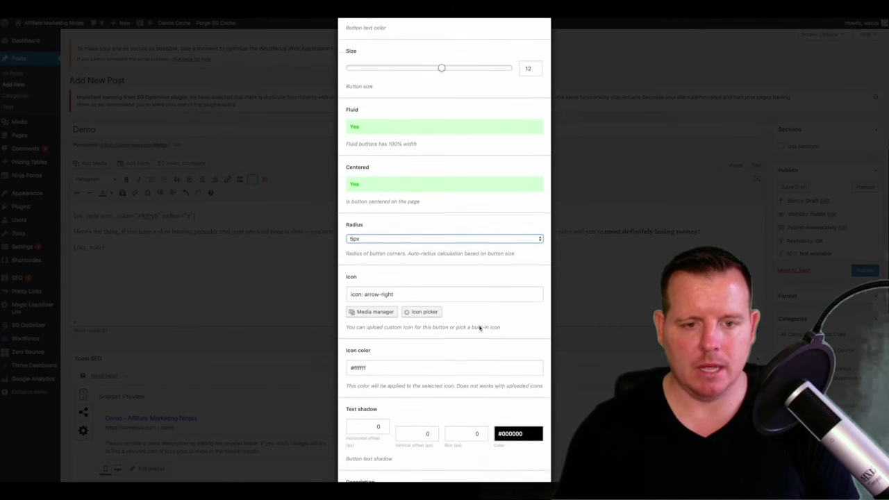
{"action": "scroll", "coordinate": [467, 273], "scroll_direction": "down", "scroll_amount": 1}
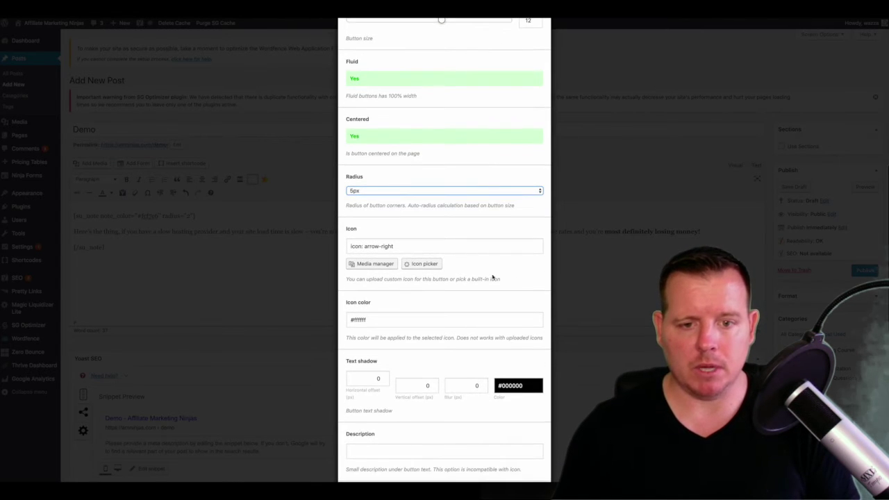
Give the button the long-arrow-right icon and select its 'Get Your 14 Day Clickfunnels Trial' text
{"action": "left_click", "coordinate": [420, 265]}
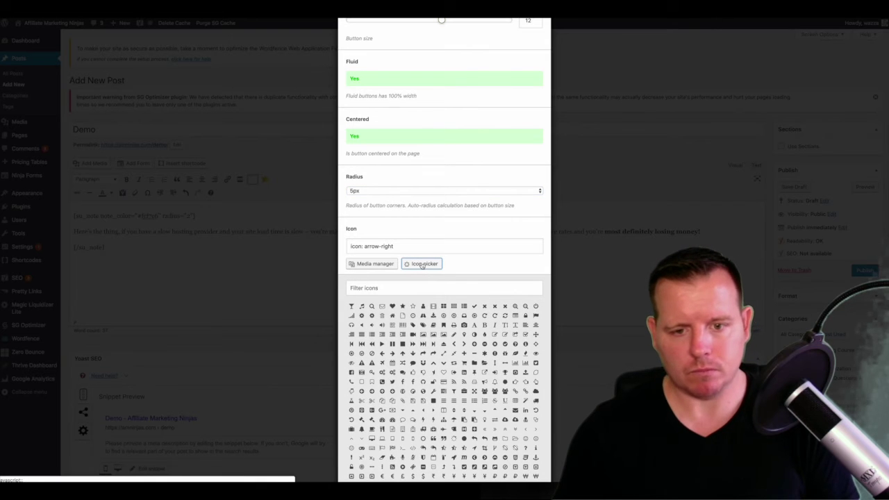
{"action": "scroll", "coordinate": [466, 279], "scroll_direction": "down", "scroll_amount": 2}
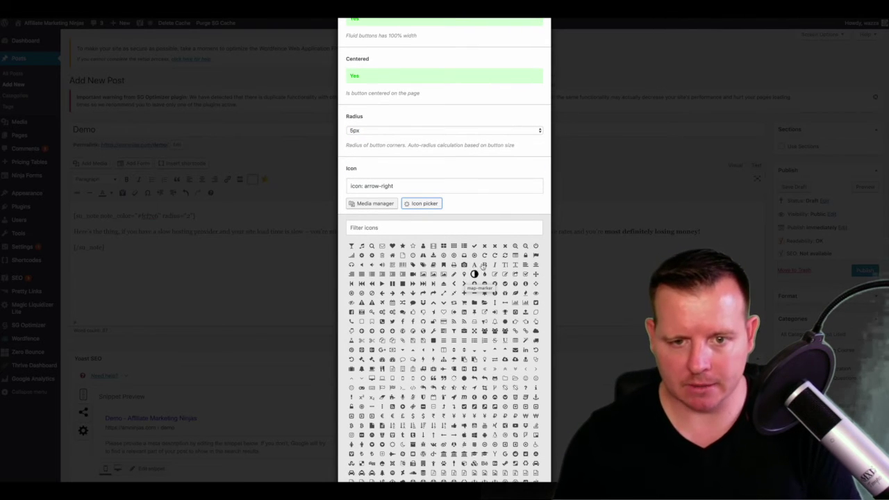
{"action": "scroll", "coordinate": [484, 305], "scroll_direction": "down", "scroll_amount": 2}
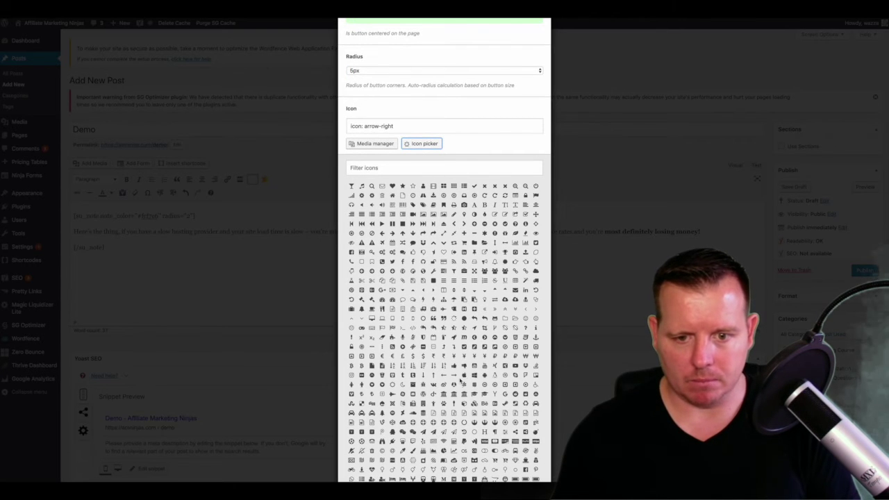
{"action": "scroll", "coordinate": [461, 380], "scroll_direction": "down", "scroll_amount": 1}
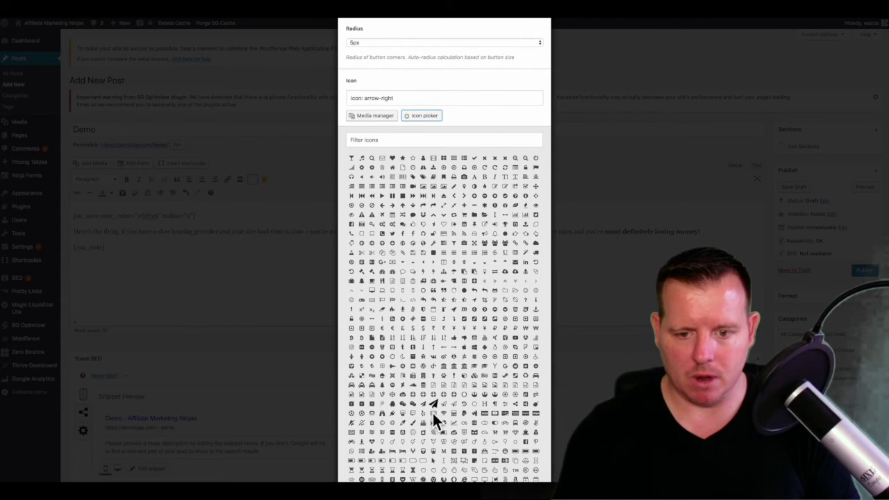
{"action": "scroll", "coordinate": [476, 375], "scroll_direction": "down", "scroll_amount": 3}
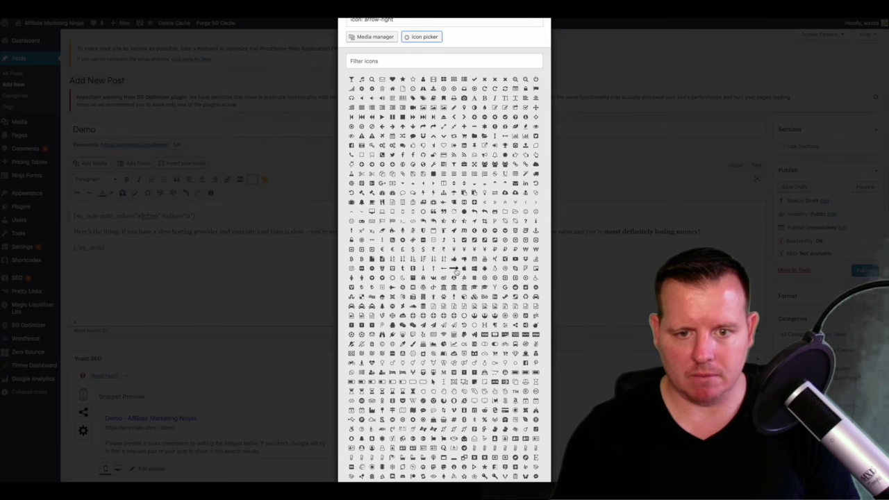
{"action": "left_click", "coordinate": [455, 270]}
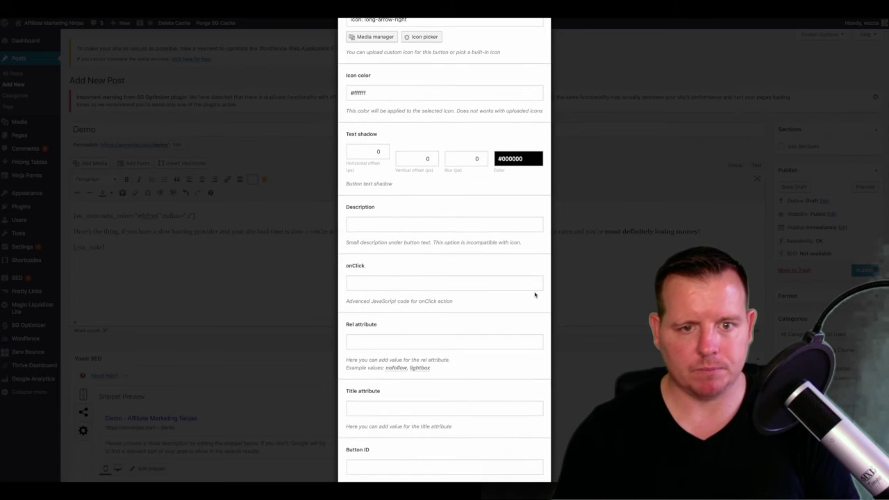
{"action": "scroll", "coordinate": [511, 305], "scroll_direction": "down", "scroll_amount": 2}
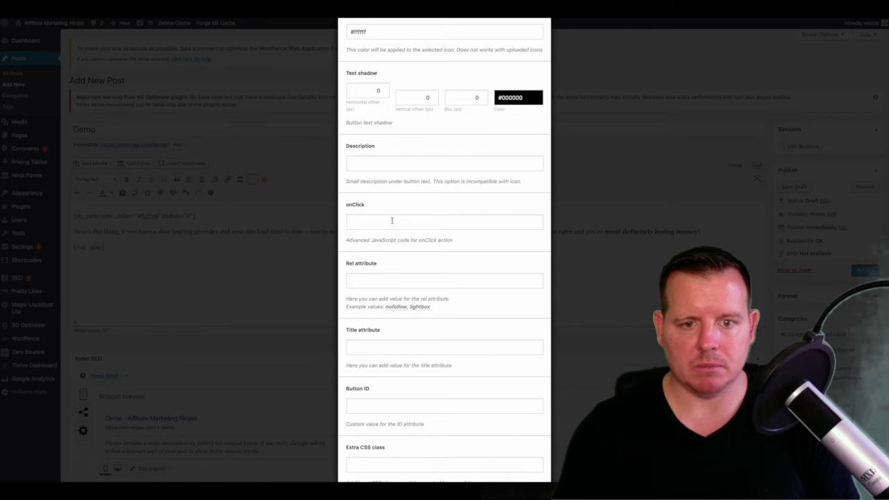
{"action": "scroll", "coordinate": [448, 277], "scroll_direction": "down", "scroll_amount": 5}
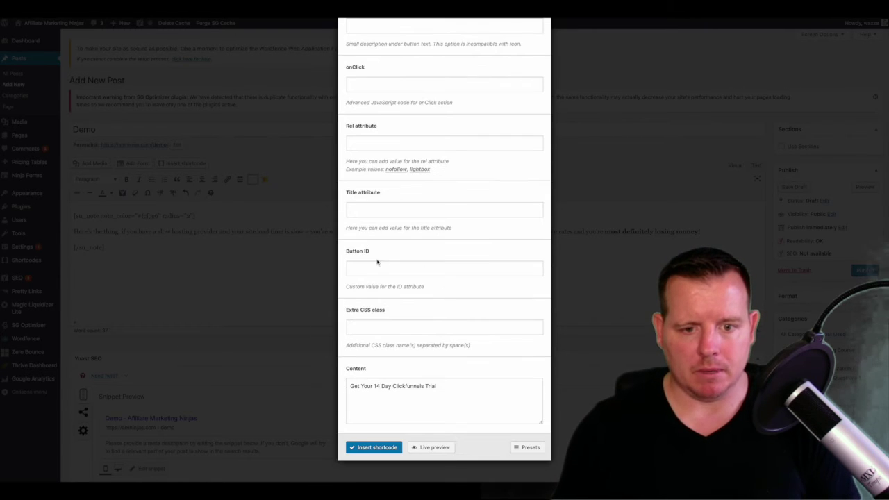
{"action": "left_click_drag", "start_coordinate": [460, 390], "coordinate": [348, 386]}
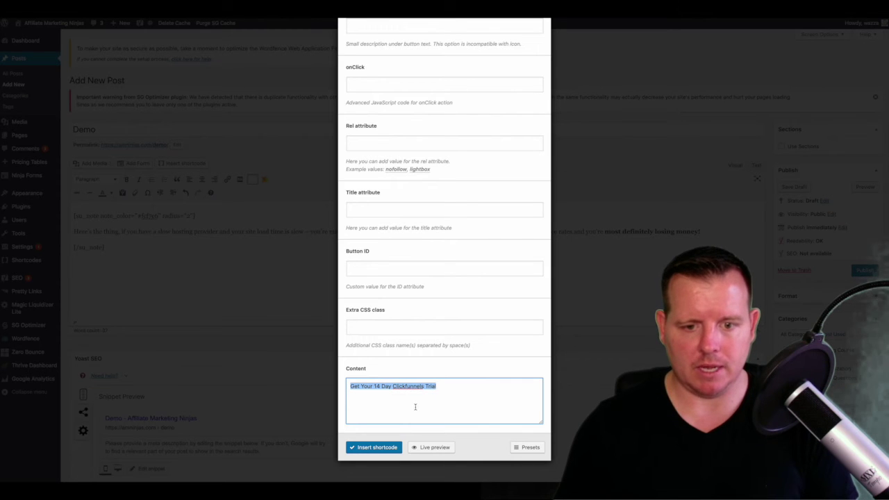
Preview the green 'Get Your 14 Day Clickfunnels Trial' button, then insert it into the post
{"action": "left_click", "coordinate": [435, 447]}
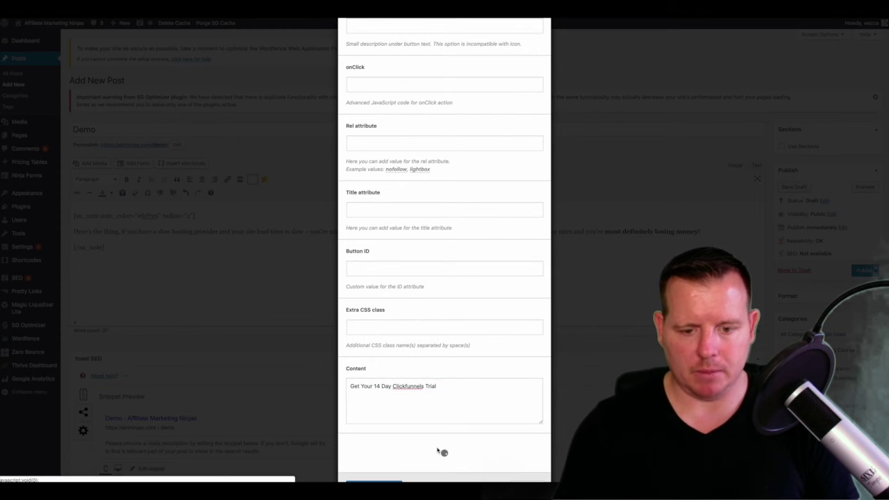
{"action": "scroll", "coordinate": [489, 366], "scroll_direction": "down", "scroll_amount": 2}
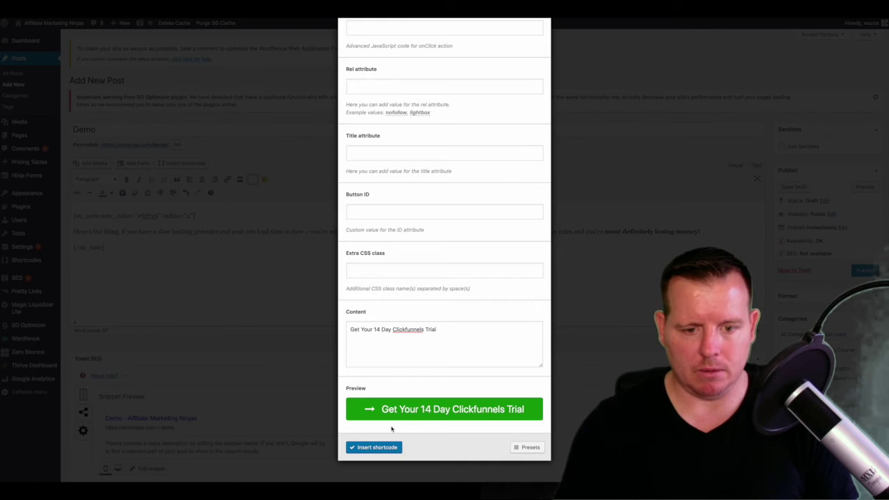
{"action": "left_click", "coordinate": [368, 450]}
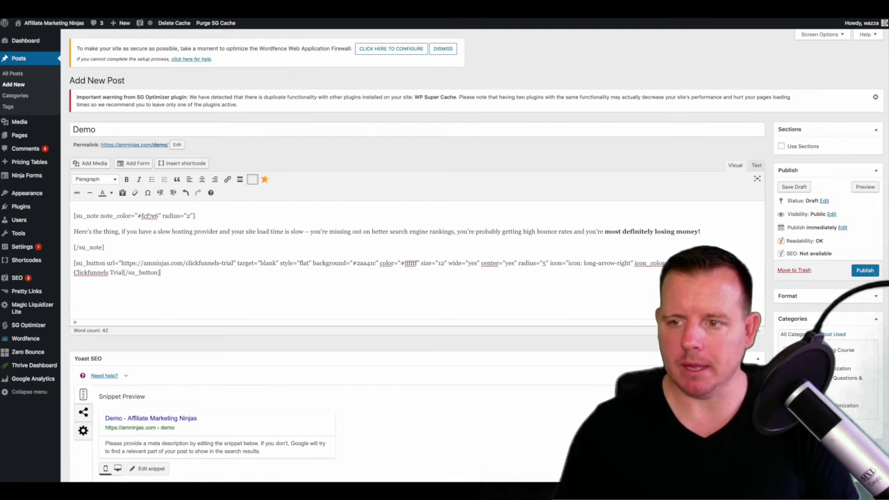
{"action": "left_click", "coordinate": [865, 187]}
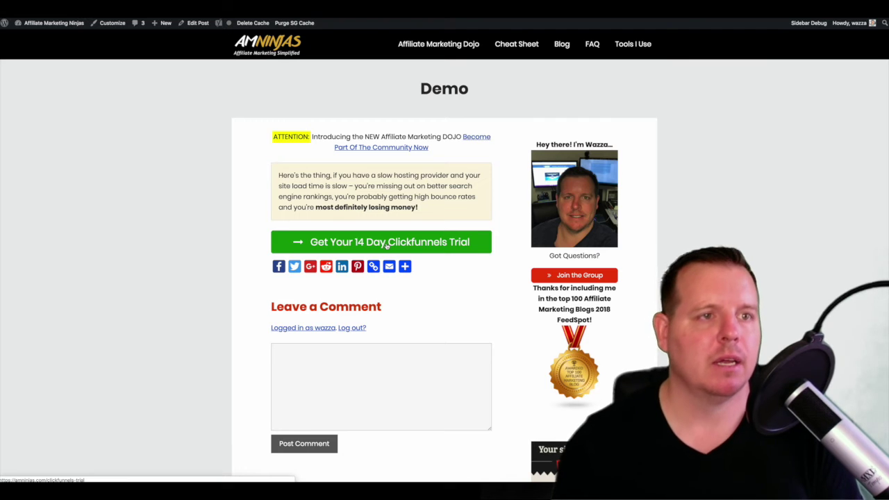
{"action": "key", "text": "super+w"}
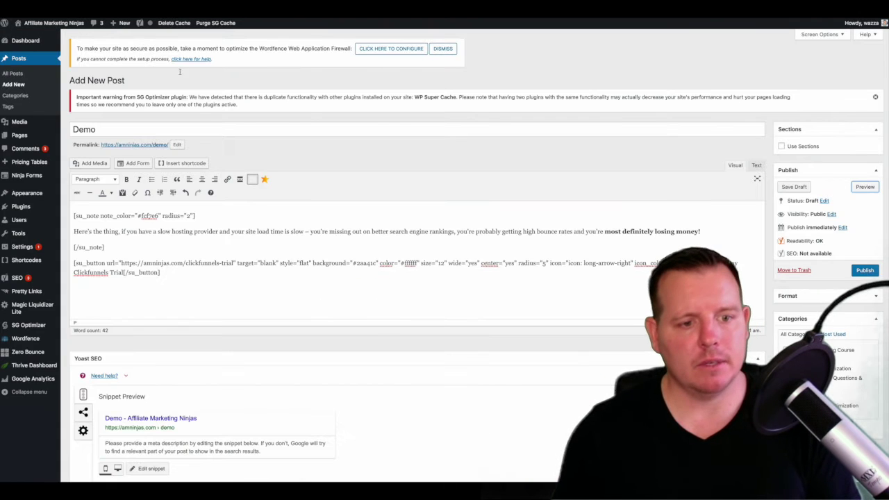
{"action": "left_click", "coordinate": [186, 272]}
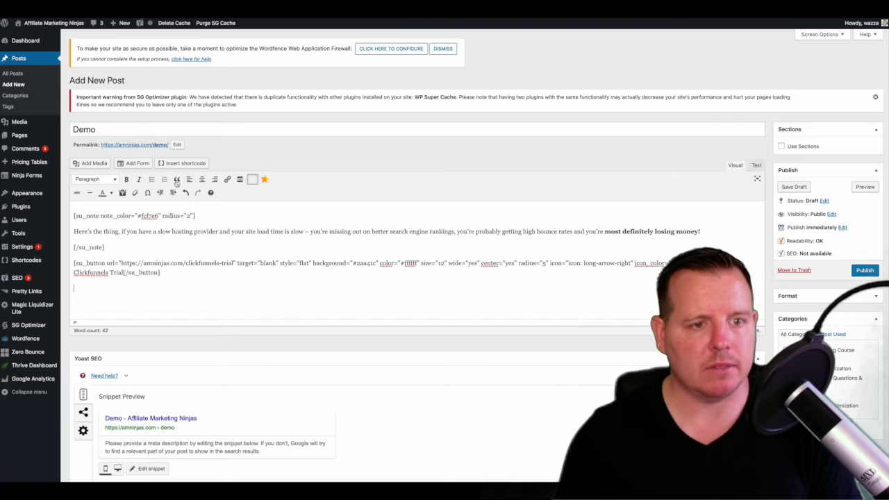
Open the Shortcodes Ultimate inserter listing every shortcode from Heading to Scheduler
{"action": "left_click", "coordinate": [183, 163]}
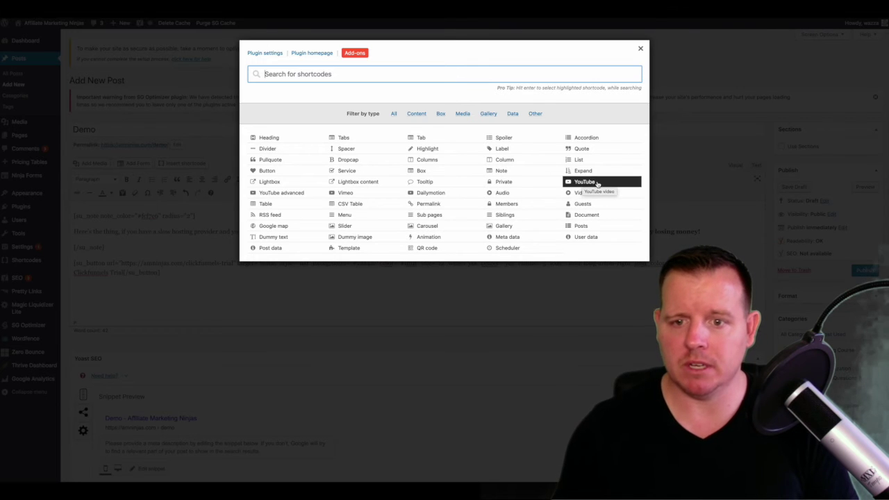
Open the Video shortcode settings and live-preview the player with its file URL
{"action": "left_click", "coordinate": [574, 193]}
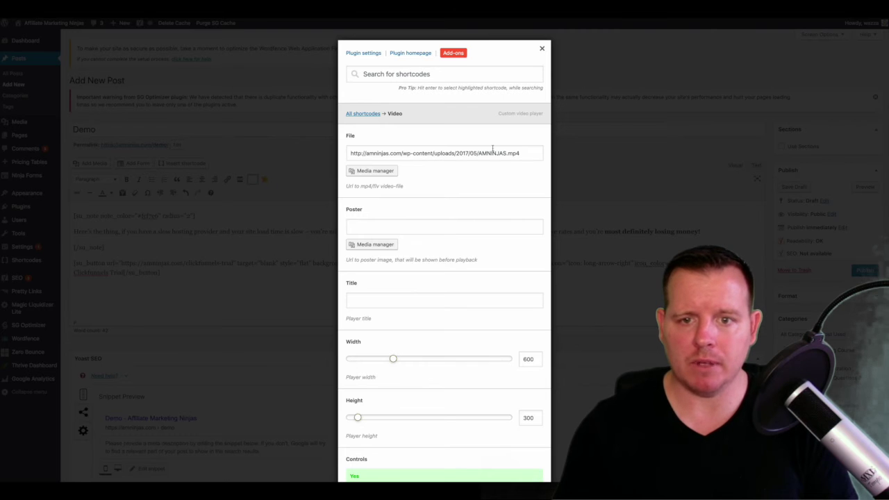
{"action": "left_click_drag", "start_coordinate": [527, 151], "coordinate": [360, 153]}
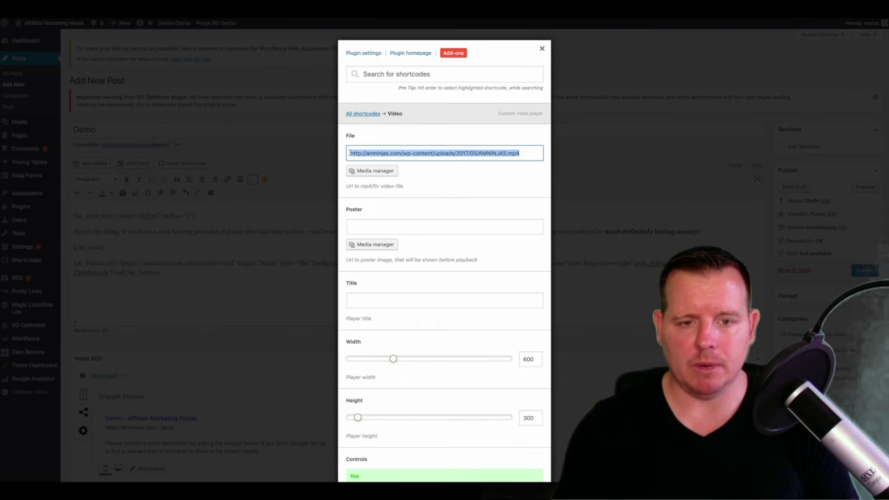
{"action": "left_click", "coordinate": [402, 158]}
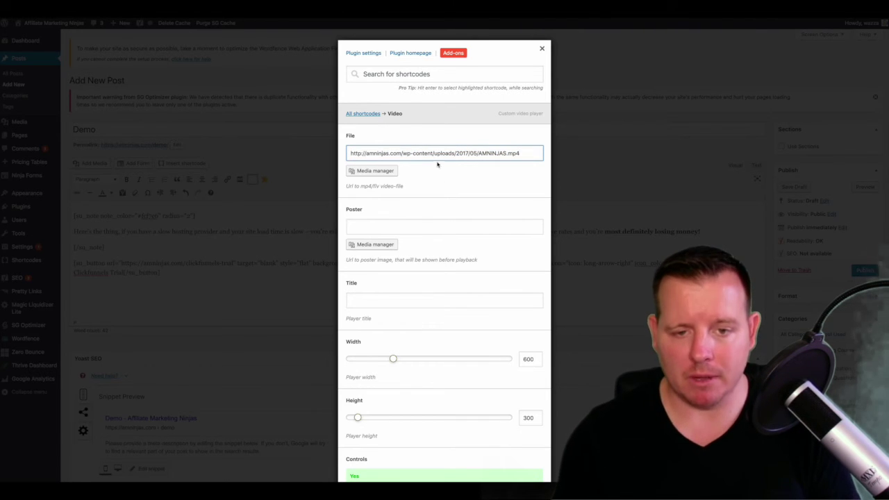
{"action": "scroll", "coordinate": [448, 192], "scroll_direction": "down", "scroll_amount": 1}
{"action": "scroll", "coordinate": [450, 193], "scroll_direction": "down", "scroll_amount": 5}
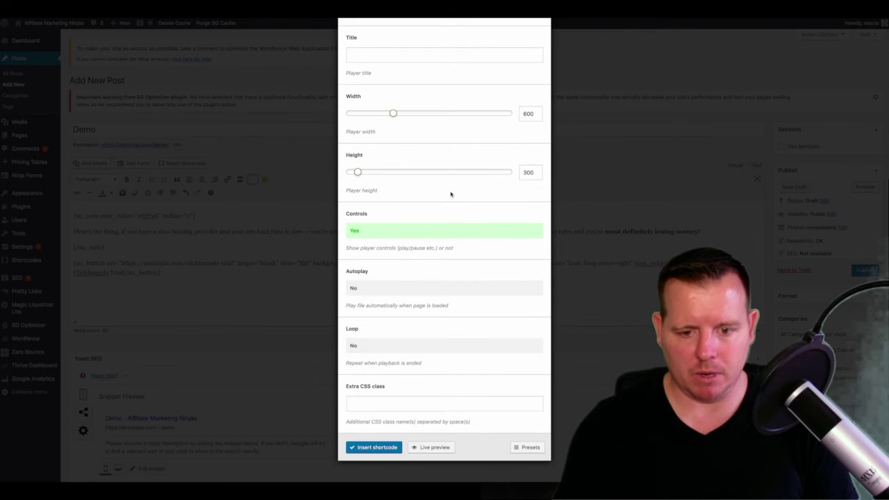
{"action": "left_click", "coordinate": [431, 447]}
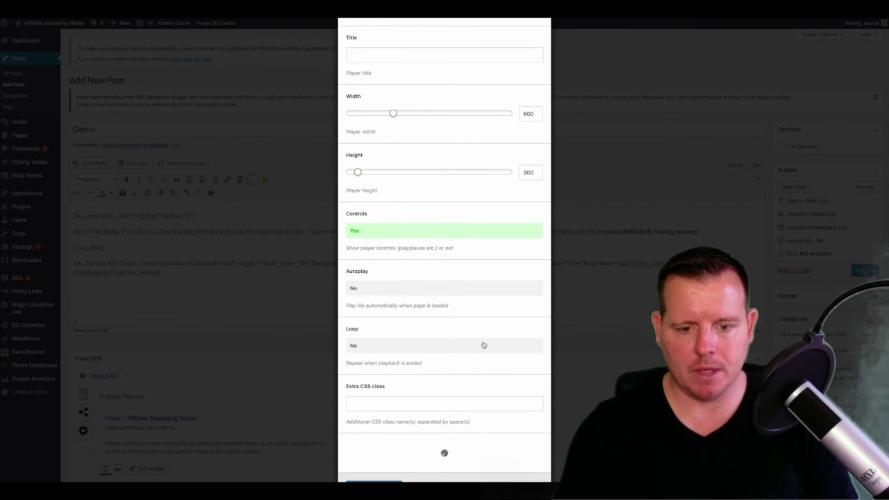
Review the video URL and form, then close the Video dialog without inserting it
{"action": "scroll", "coordinate": [493, 320], "scroll_direction": "down", "scroll_amount": 4}
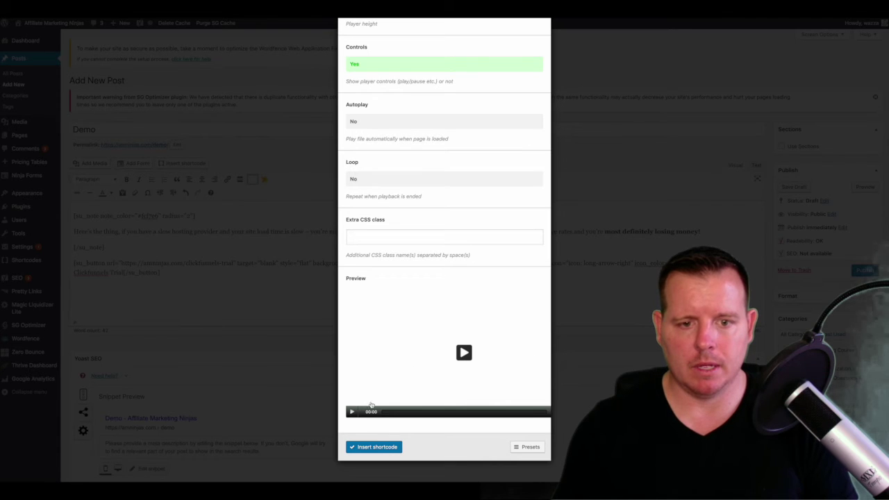
{"action": "scroll", "coordinate": [436, 293], "scroll_direction": "up", "scroll_amount": 10}
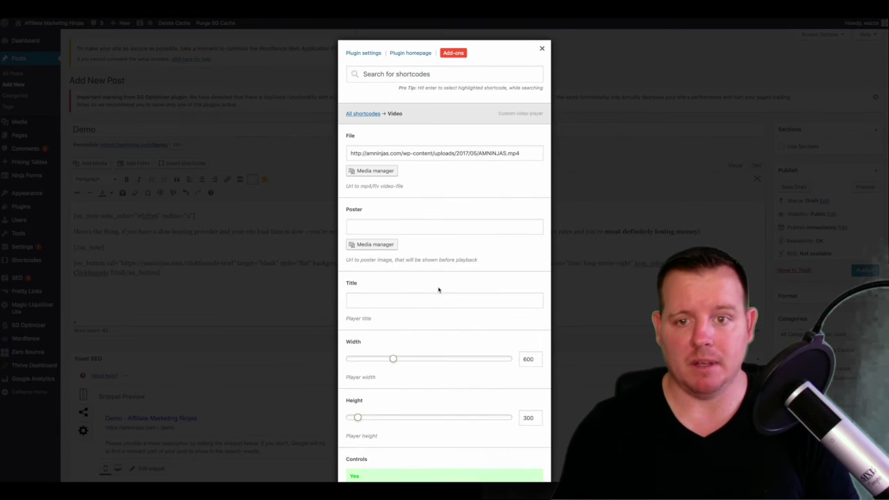
{"action": "left_click", "coordinate": [529, 154]}
{"action": "left_click_drag", "start_coordinate": [531, 151], "coordinate": [349, 156]}
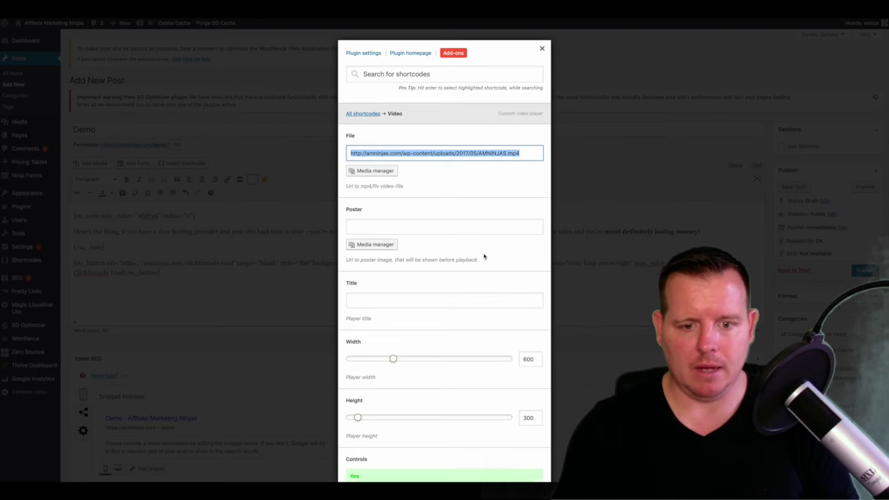
{"action": "scroll", "coordinate": [484, 257], "scroll_direction": "down", "scroll_amount": 5}
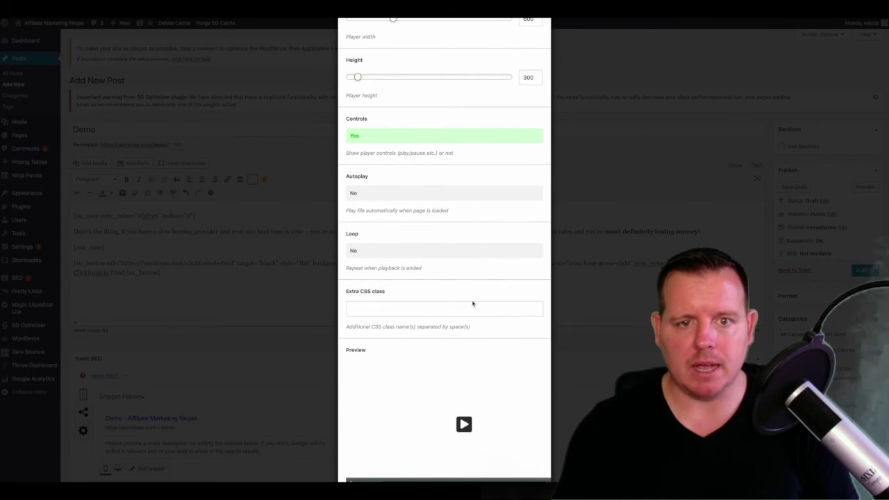
{"action": "scroll", "coordinate": [472, 266], "scroll_direction": "up", "scroll_amount": 5}
{"action": "scroll", "coordinate": [526, 60], "scroll_direction": "up", "scroll_amount": 2}
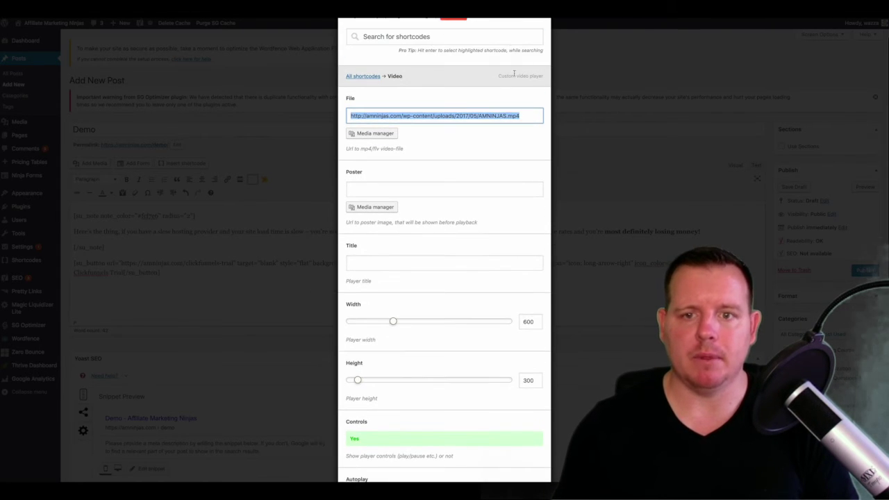
{"action": "left_click", "coordinate": [605, 169]}
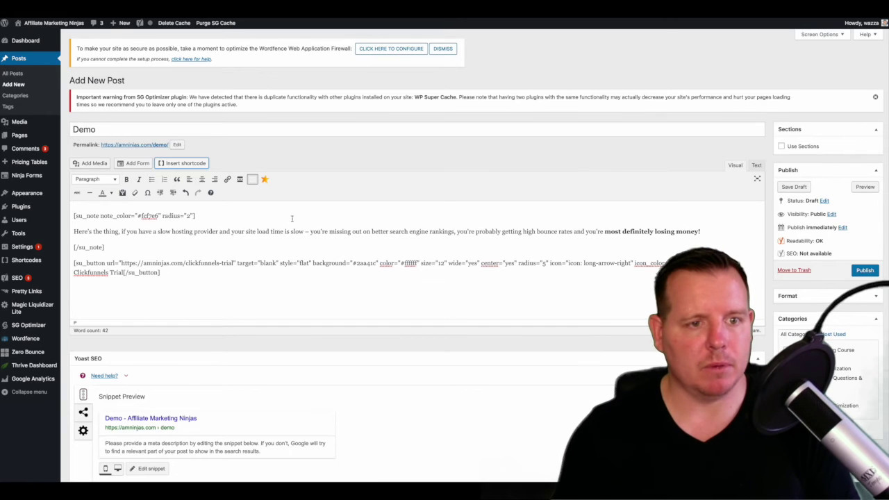
Open the Posts shortcode and copy the templates/list-loop.php name from its help text
{"action": "left_click", "coordinate": [182, 163]}
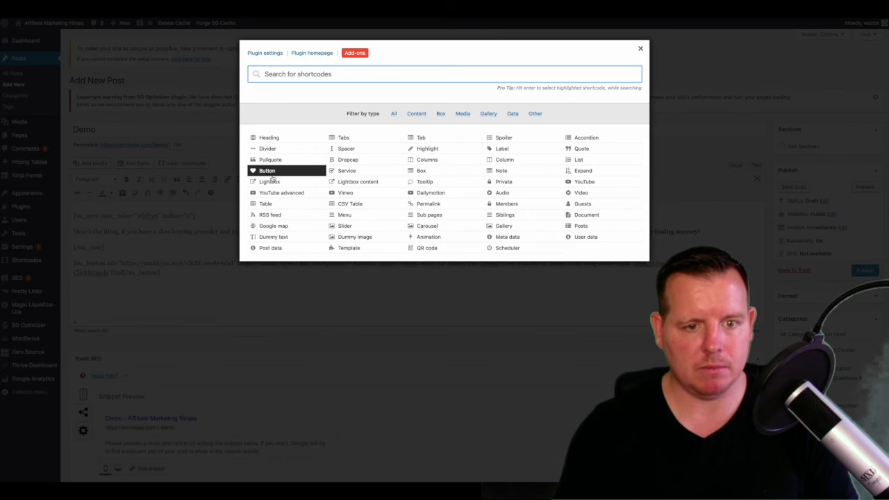
{"action": "left_click", "coordinate": [581, 228]}
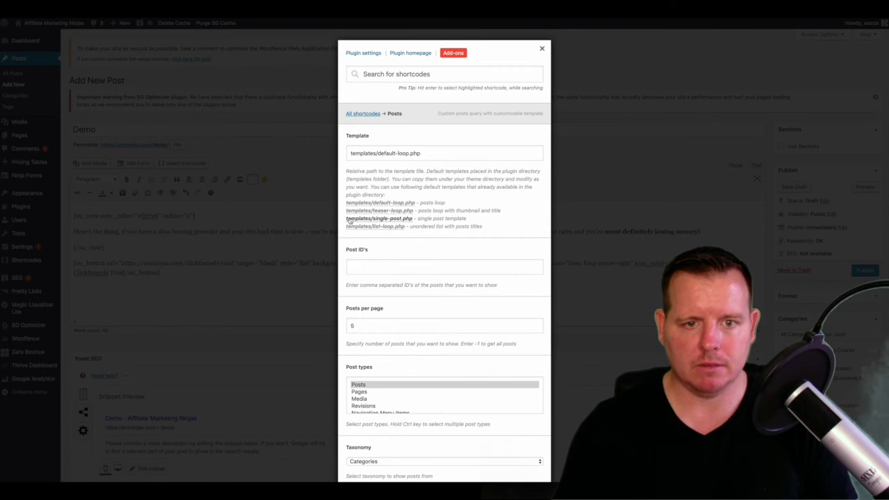
{"action": "left_click_drag", "start_coordinate": [347, 171], "coordinate": [403, 195]}
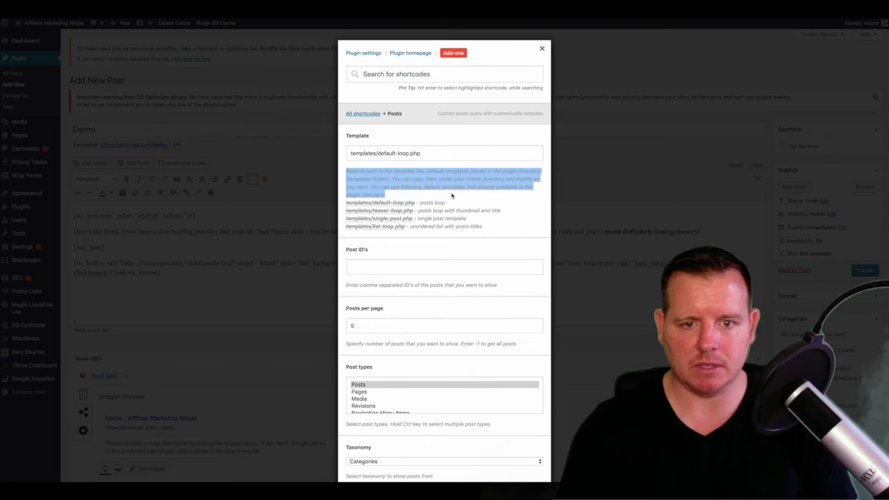
{"action": "left_click_drag", "start_coordinate": [407, 228], "coordinate": [348, 232]}
{"action": "right_click", "coordinate": [354, 231]}
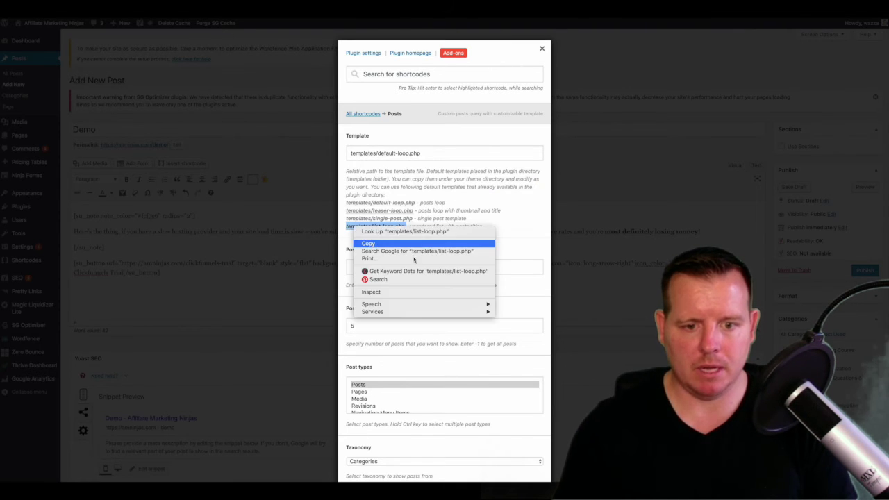
{"action": "left_click", "coordinate": [371, 245]}
Scroll through the Posts options and live-preview the posts the list will show
{"action": "scroll", "coordinate": [484, 270], "scroll_direction": "down", "scroll_amount": 4}
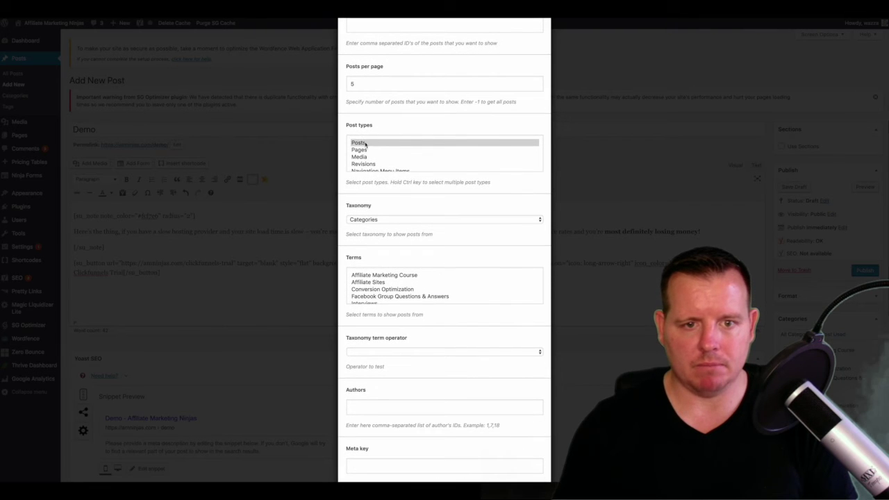
{"action": "scroll", "coordinate": [458, 241], "scroll_direction": "down", "scroll_amount": 2}
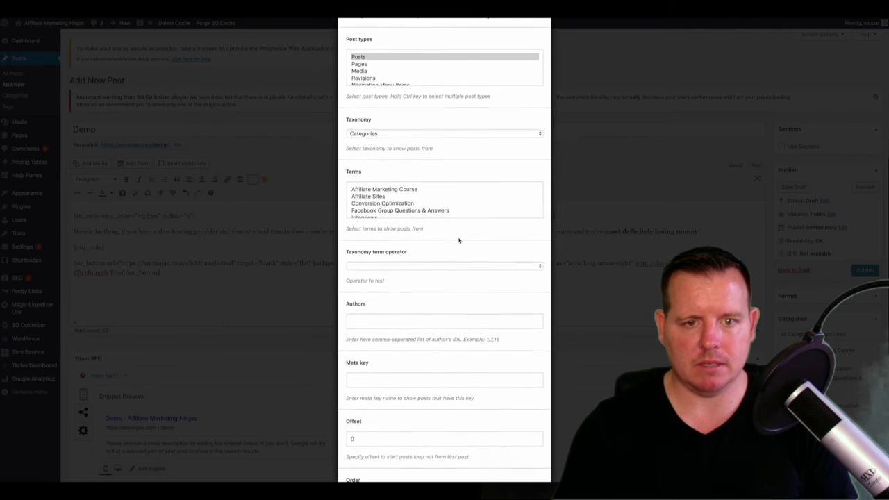
{"action": "scroll", "coordinate": [444, 195], "scroll_direction": "down", "scroll_amount": 1}
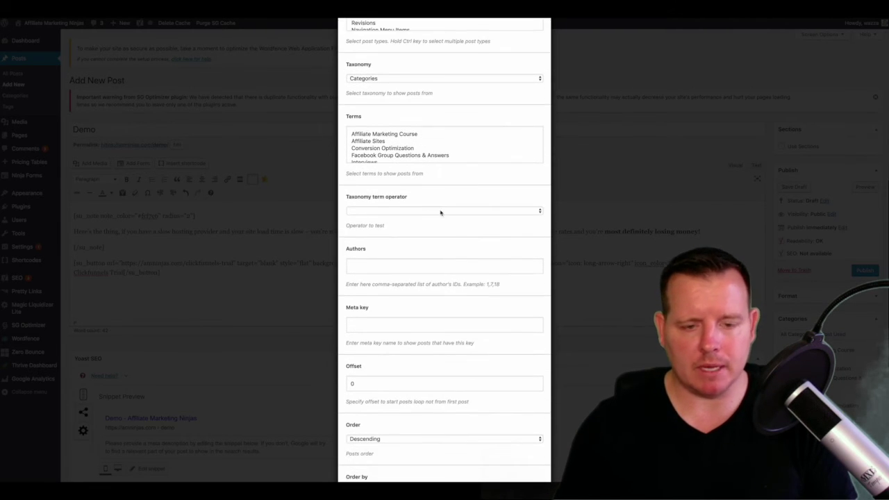
{"action": "scroll", "coordinate": [434, 212], "scroll_direction": "down", "scroll_amount": 5}
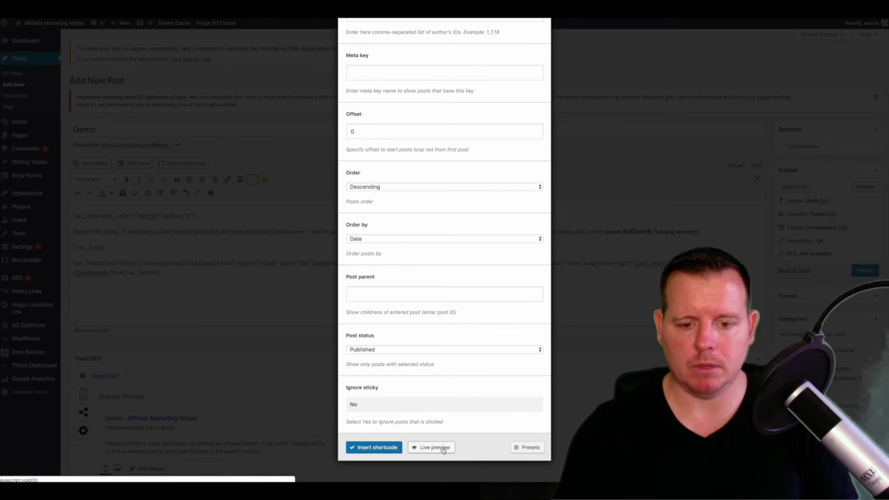
{"action": "left_click", "coordinate": [444, 448]}
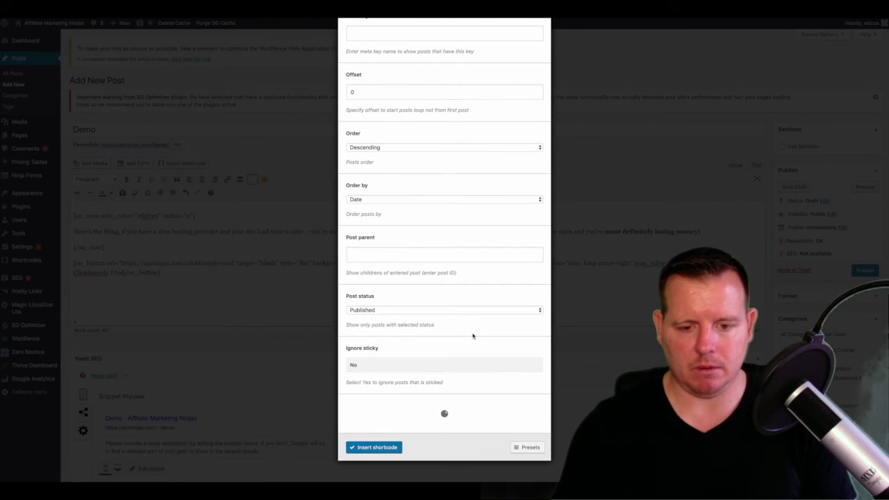
Paste templates/list-loop.php into the posts list Template field
{"action": "scroll", "coordinate": [461, 430], "scroll_direction": "down", "scroll_amount": 5}
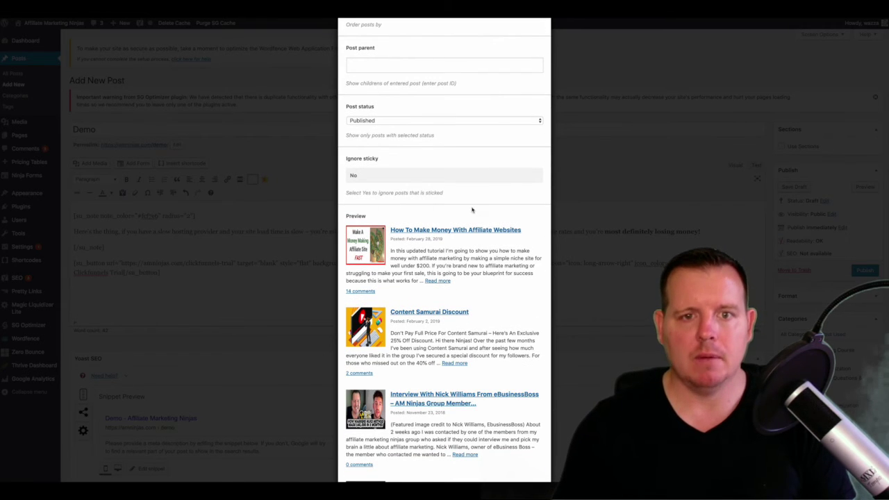
{"action": "scroll", "coordinate": [472, 208], "scroll_direction": "up", "scroll_amount": 15}
{"action": "left_click_drag", "start_coordinate": [444, 150], "coordinate": [367, 153]}
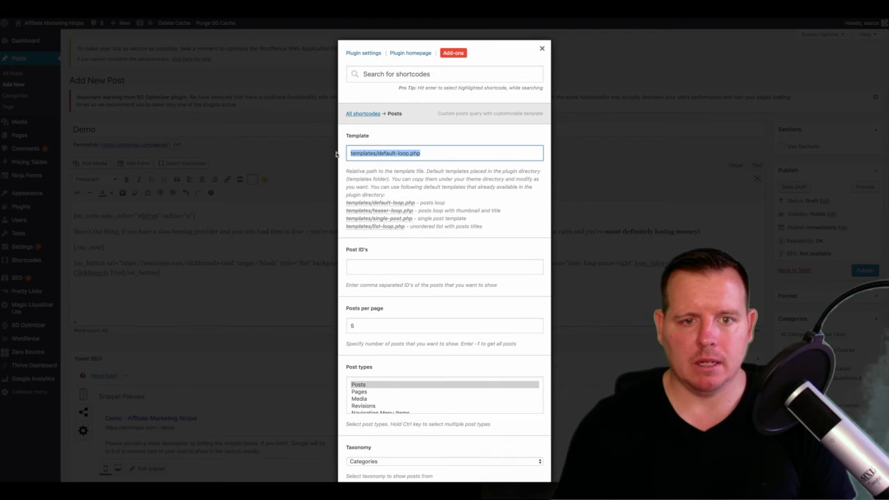
{"action": "right_click", "coordinate": [367, 153]}
{"action": "left_click", "coordinate": [380, 217]}
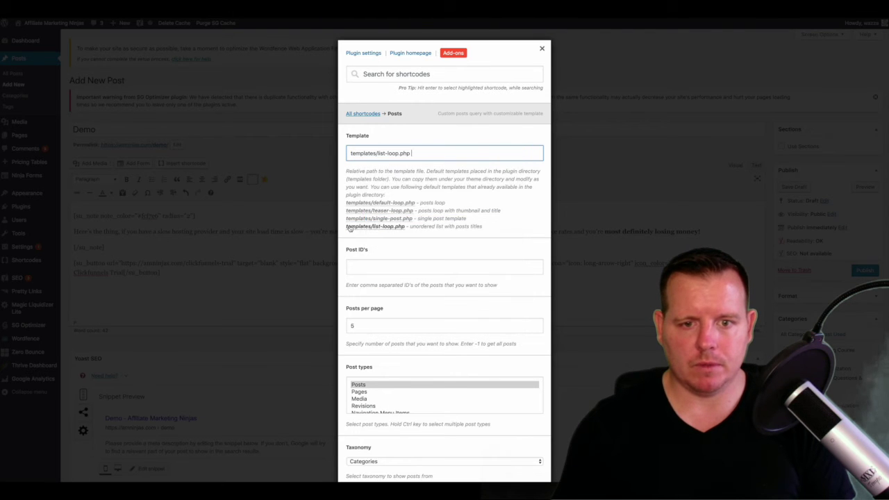
Replace the Template with templates/teaser-loop.php copied from the help text
{"action": "scroll", "coordinate": [458, 226], "scroll_direction": "down", "scroll_amount": 10}
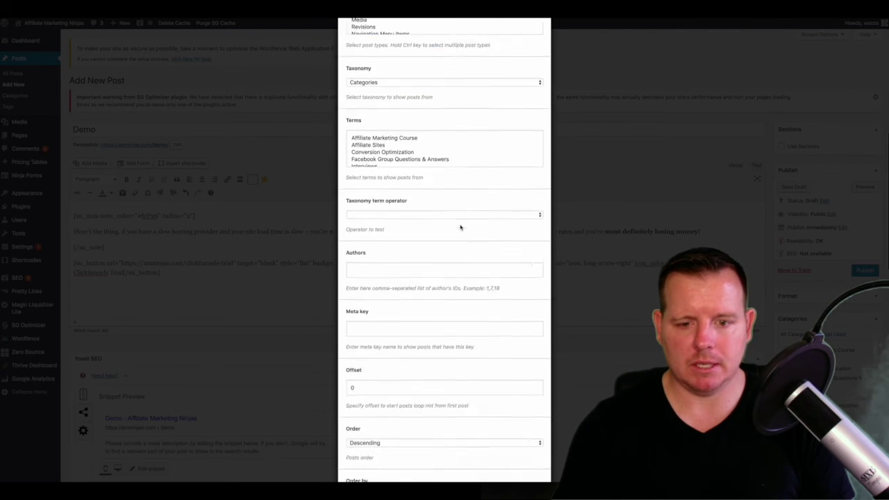
{"action": "scroll", "coordinate": [453, 351], "scroll_direction": "down", "scroll_amount": 15}
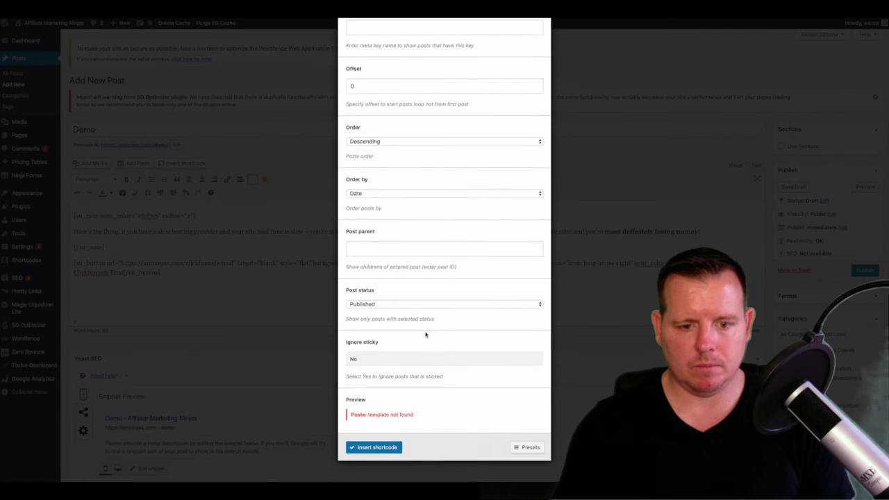
{"action": "scroll", "coordinate": [468, 311], "scroll_direction": "up", "scroll_amount": 20}
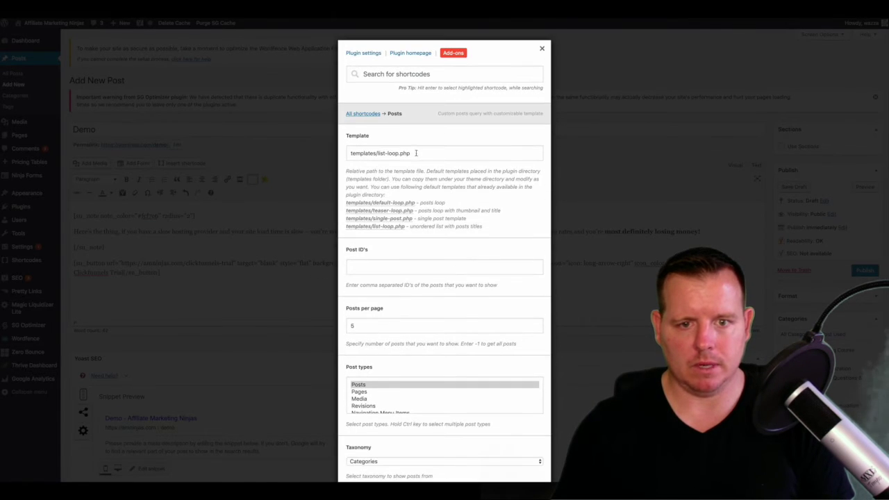
{"action": "left_click", "coordinate": [416, 153]}
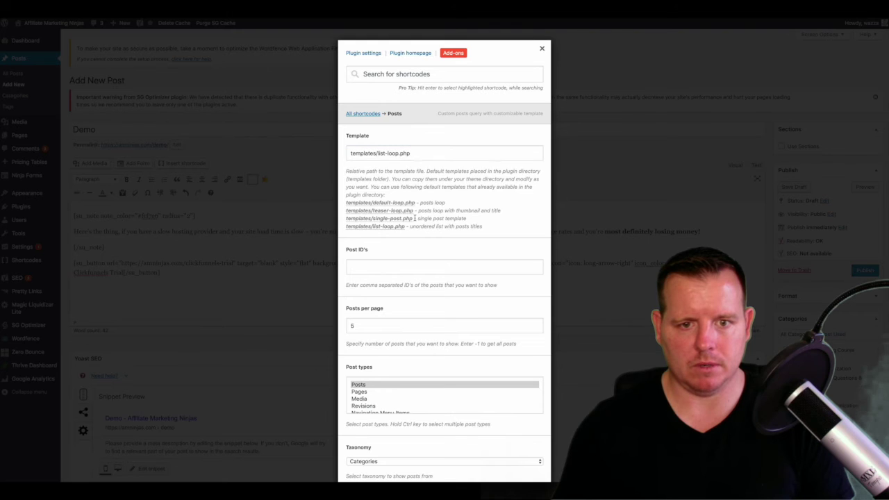
{"action": "left_click_drag", "start_coordinate": [416, 211], "coordinate": [346, 216]}
{"action": "right_click", "coordinate": [353, 214]}
{"action": "left_click", "coordinate": [365, 233]}
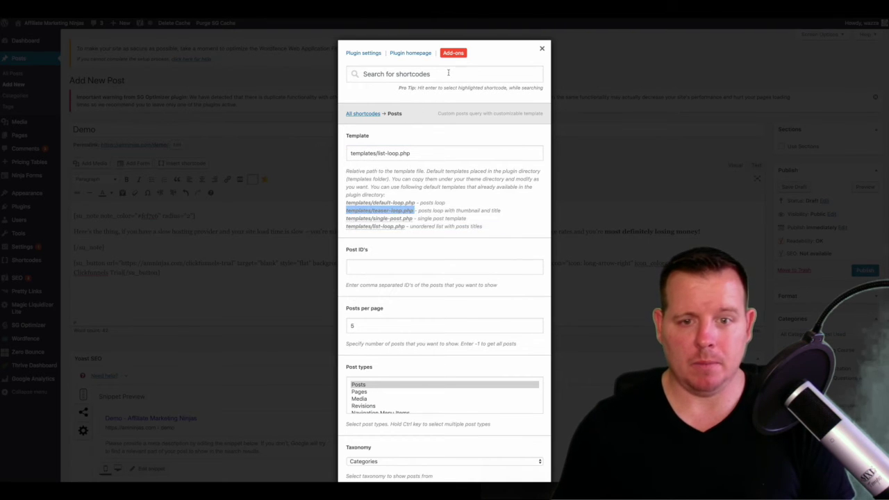
{"action": "left_click", "coordinate": [436, 152]}
{"action": "left_click_drag", "start_coordinate": [452, 152], "coordinate": [347, 152]}
{"action": "right_click", "coordinate": [360, 153]}
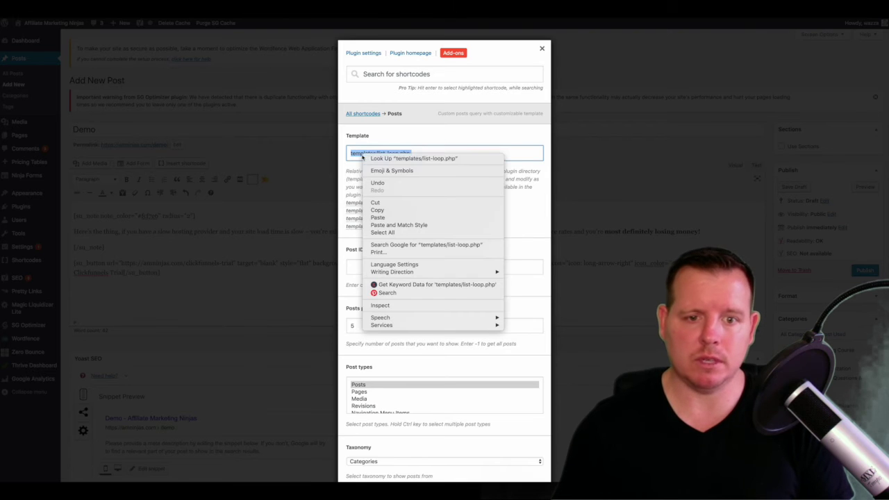
{"action": "left_click", "coordinate": [385, 218]}
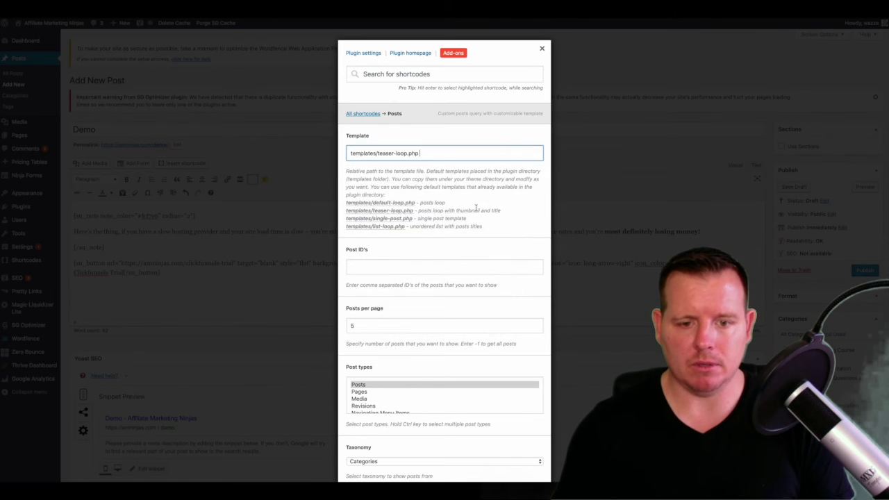
Switch the Template to templates/default-loop.php and insert the posts list (5 per page, descending)
{"action": "scroll", "coordinate": [478, 208], "scroll_direction": "down", "scroll_amount": 8}
{"action": "scroll", "coordinate": [479, 208], "scroll_direction": "down", "scroll_amount": 4}
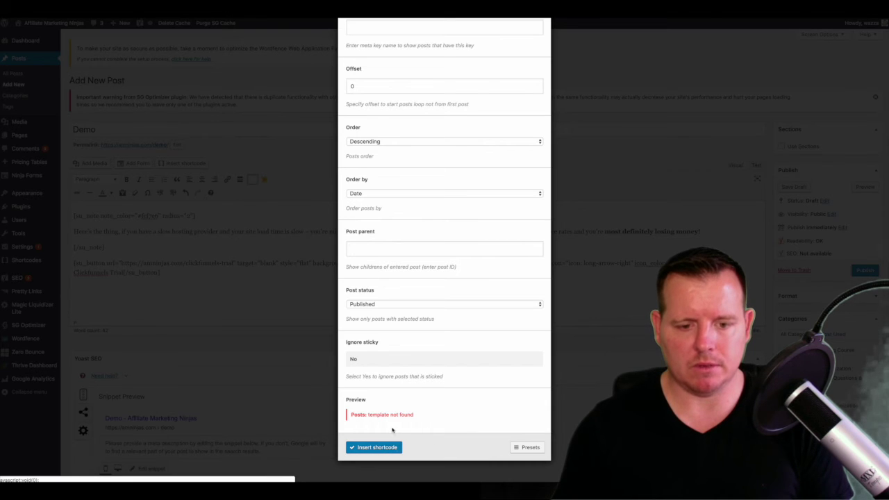
{"action": "scroll", "coordinate": [404, 390], "scroll_direction": "up", "scroll_amount": 6}
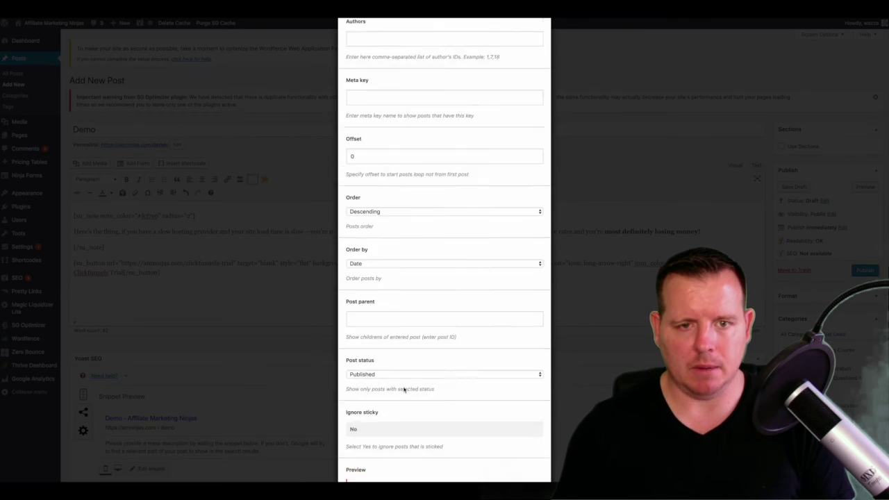
{"action": "scroll", "coordinate": [421, 274], "scroll_direction": "up", "scroll_amount": 8}
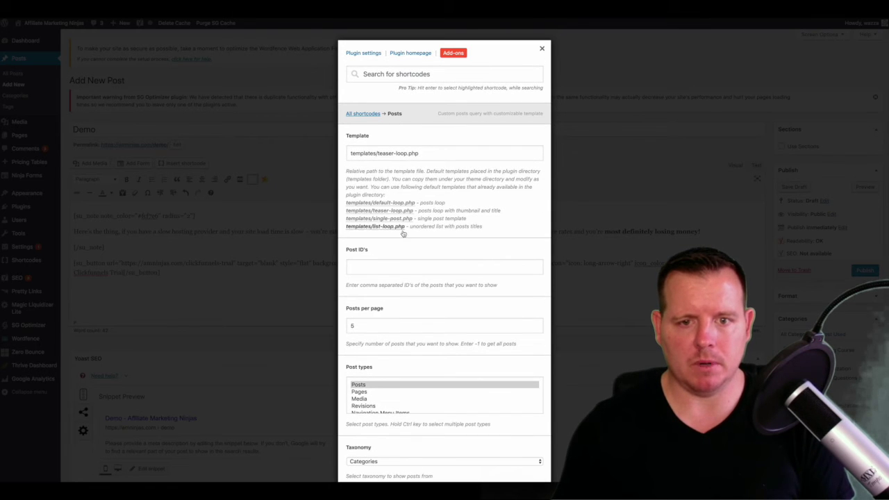
{"action": "left_click_drag", "start_coordinate": [417, 202], "coordinate": [349, 206]}
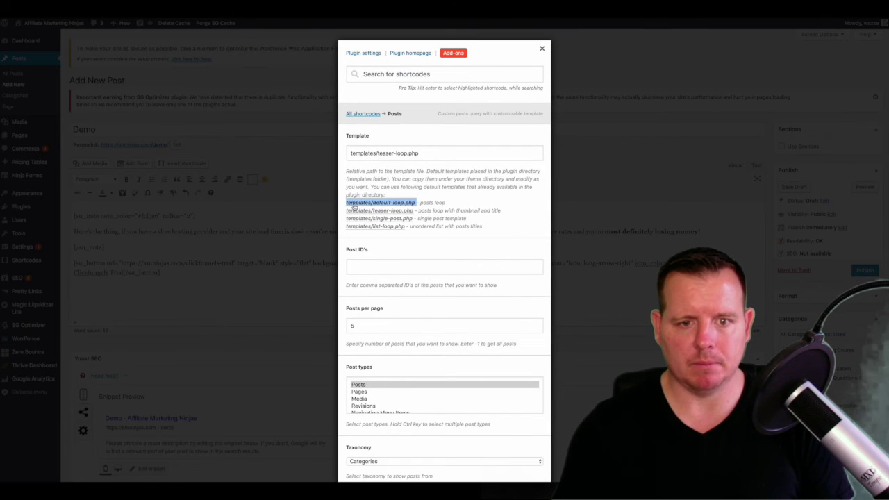
{"action": "right_click", "coordinate": [354, 206]}
{"action": "left_click", "coordinate": [368, 218]}
{"action": "triple_click", "coordinate": [431, 148]}
{"action": "right_click", "coordinate": [350, 151]}
{"action": "left_click", "coordinate": [375, 216]}
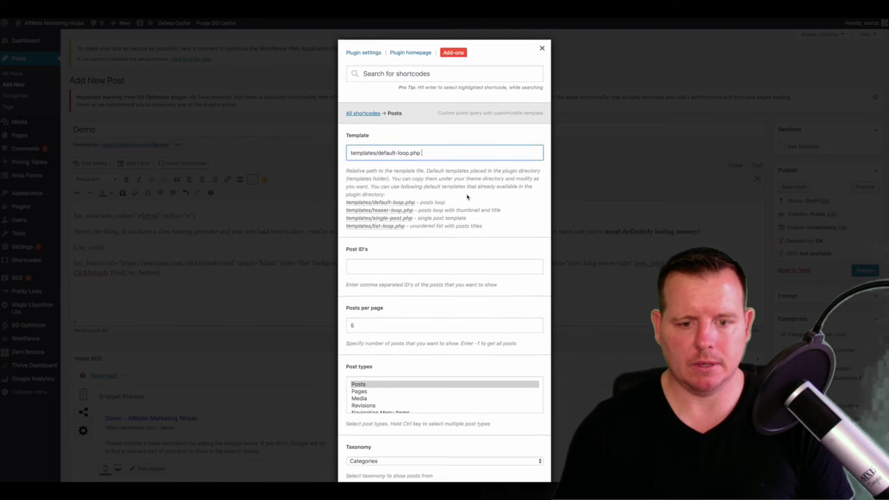
{"action": "scroll", "coordinate": [468, 197], "scroll_direction": "down", "scroll_amount": 1}
{"action": "scroll", "coordinate": [467, 197], "scroll_direction": "down", "scroll_amount": 10}
{"action": "left_click", "coordinate": [377, 447]}
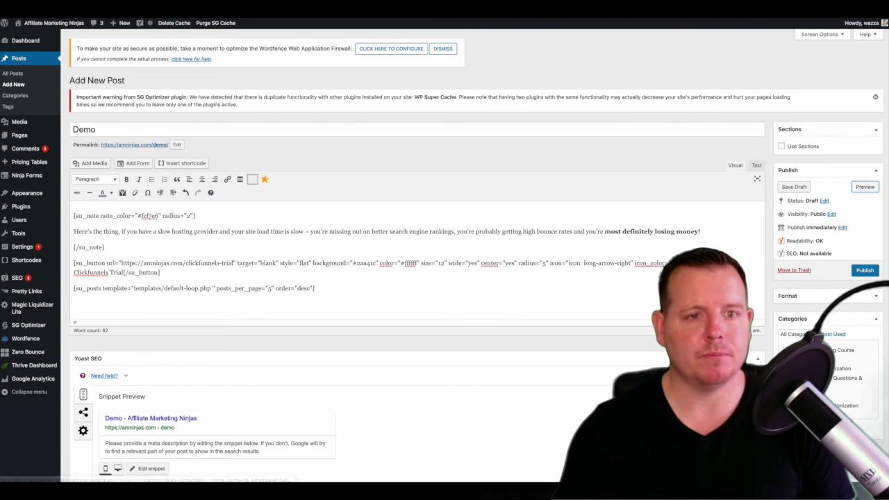
Preview the Demo post's posts list, then reopen the shortcode gallery in the editor
{"action": "left_click", "coordinate": [864, 187]}
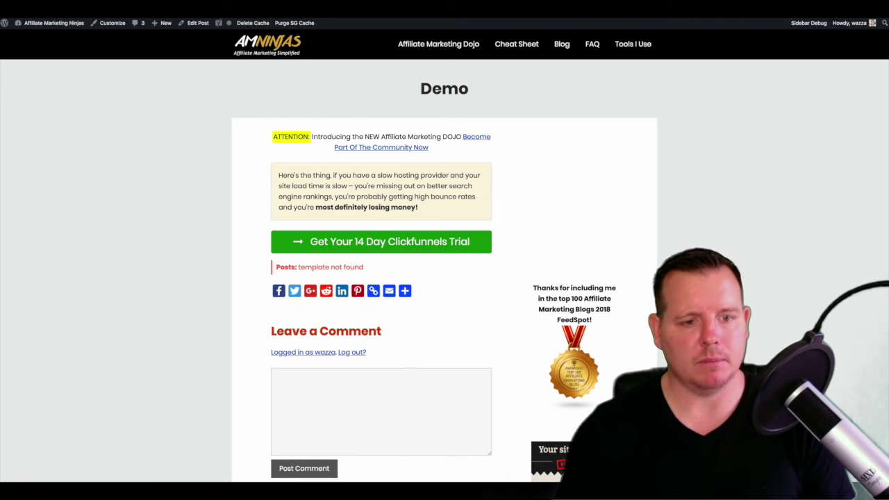
{"action": "key", "text": "ctrl+w"}
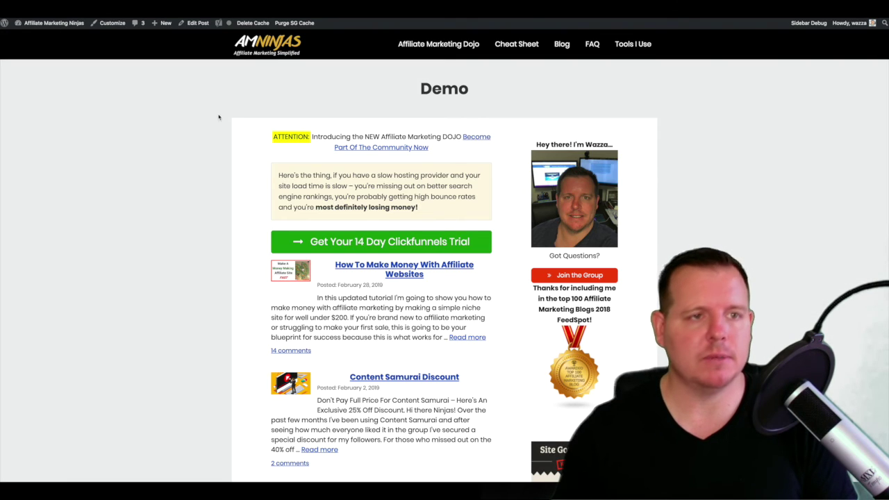
{"action": "key", "text": "ctrl+w"}
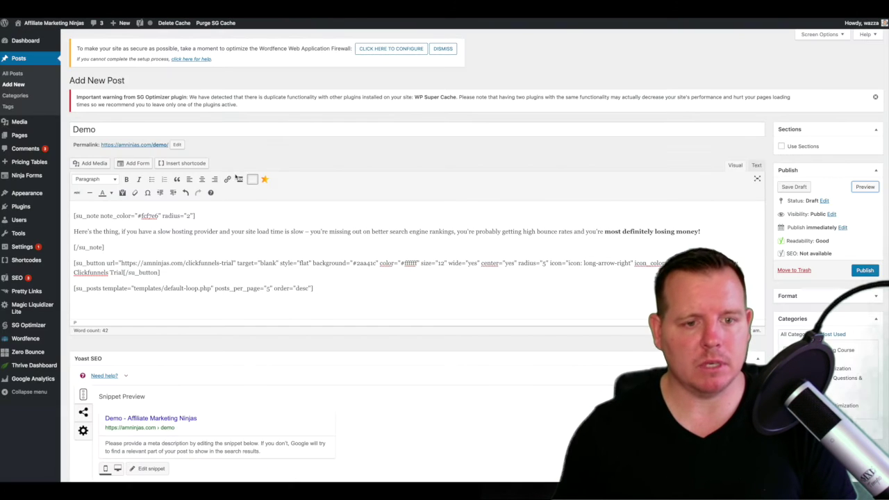
{"action": "left_click", "coordinate": [182, 163]}
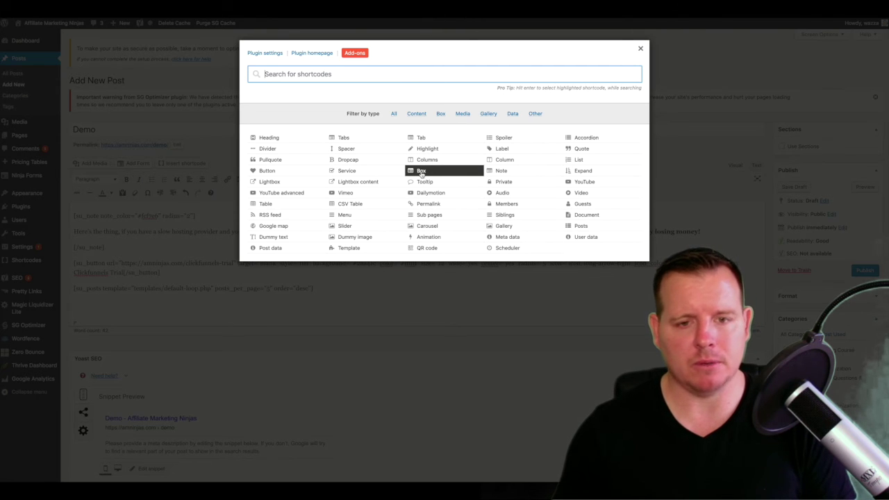
Start a Box shortcode titled 'How To Create A Box' with a blue colour
{"action": "left_click", "coordinate": [423, 171]}
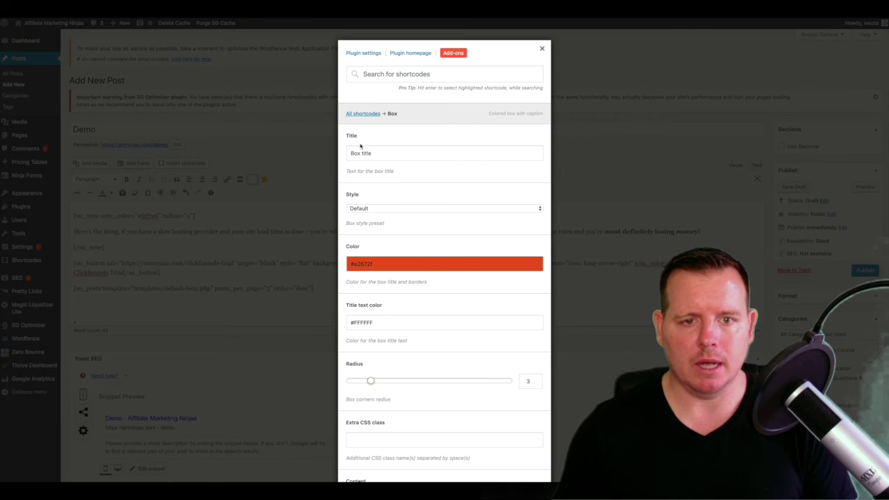
{"action": "left_click_drag", "start_coordinate": [386, 153], "coordinate": [318, 153]}
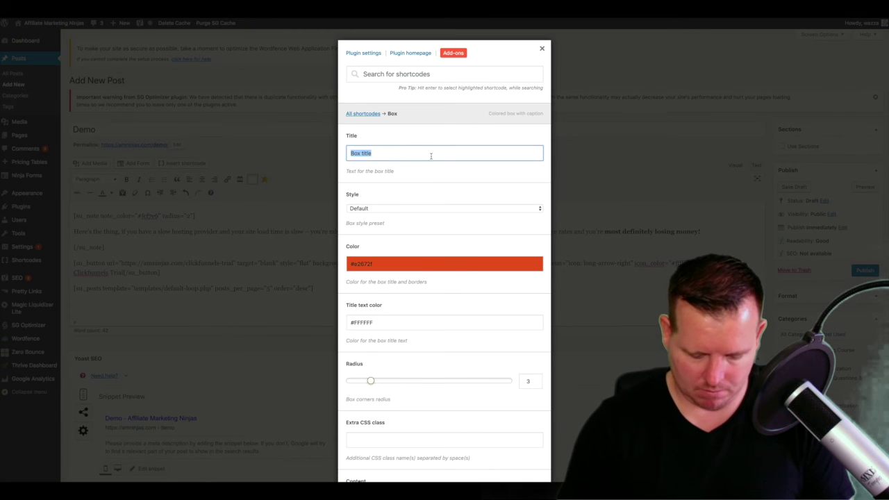
{"action": "type", "text": "H"}
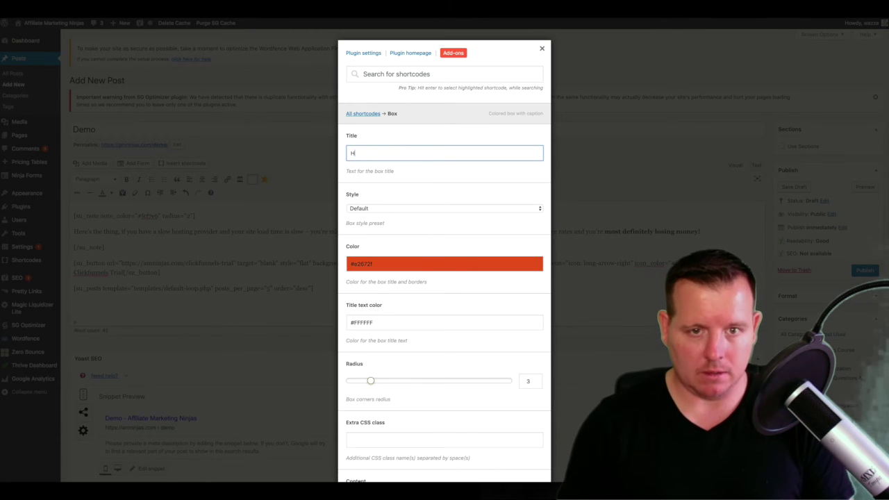
{"action": "type", "text": "ow To Create A Box"}
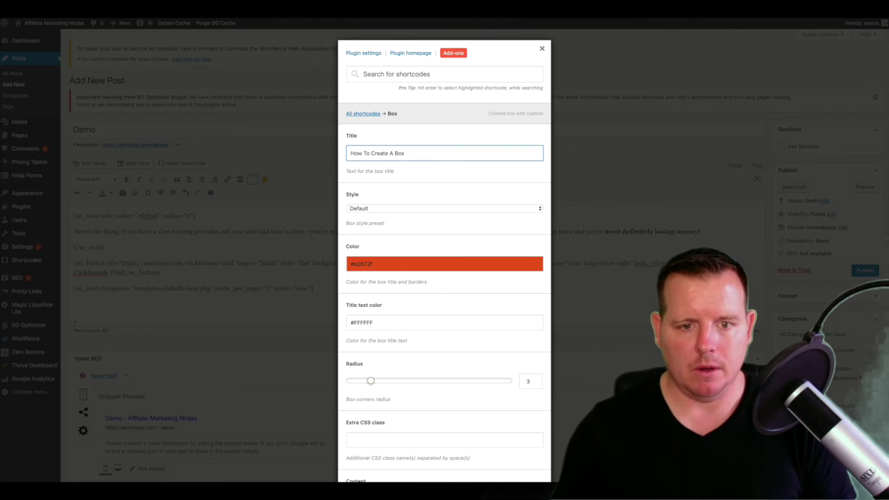
{"action": "left_click", "coordinate": [374, 262]}
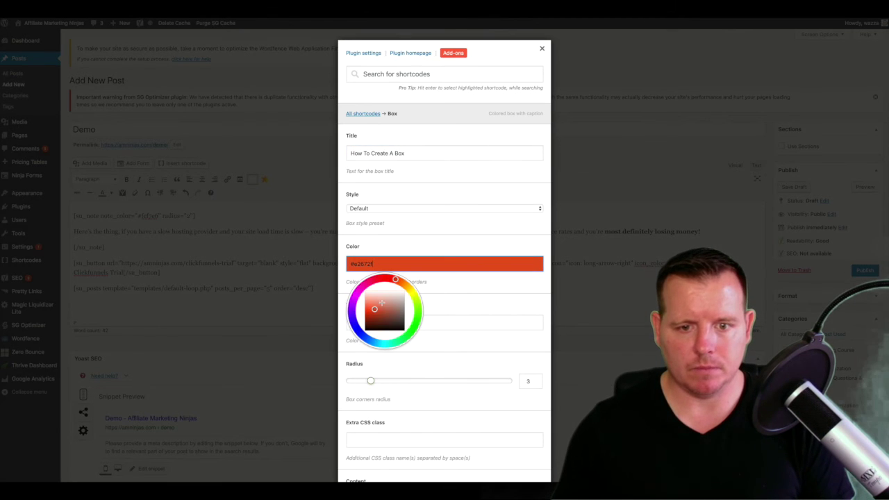
{"action": "left_click", "coordinate": [360, 336]}
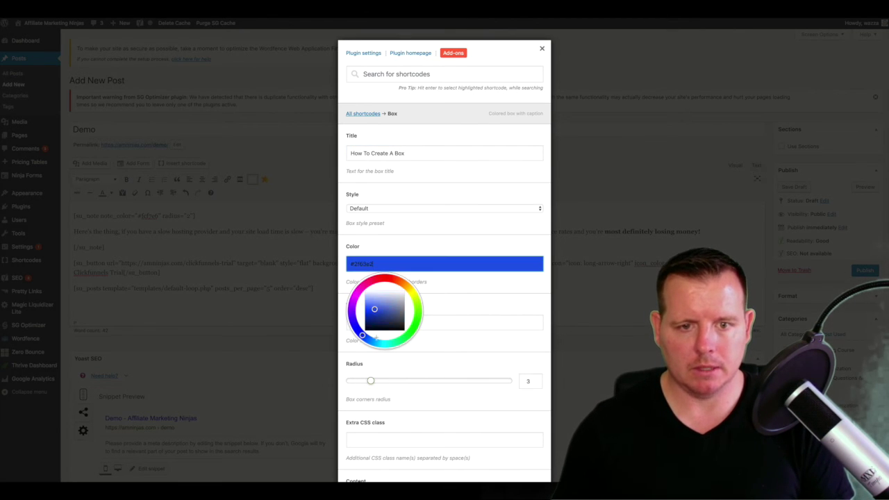
{"action": "left_click", "coordinate": [440, 302]}
Give the box Soft style, radius 8 and the pasted hosting-lessons paragraph, then preview it
{"action": "left_click", "coordinate": [393, 209]}
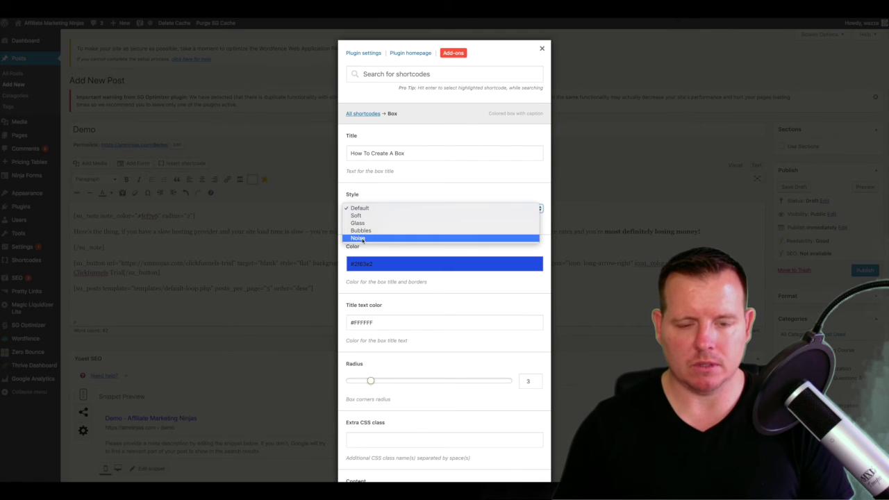
{"action": "left_click", "coordinate": [369, 216]}
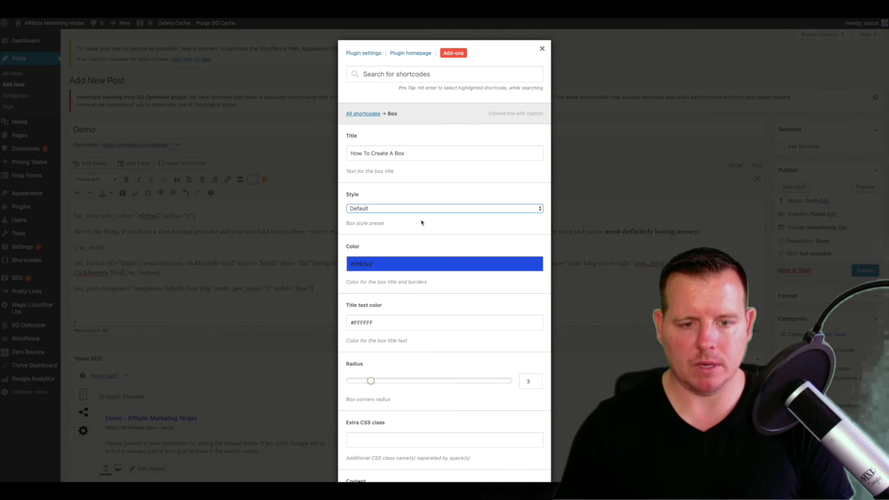
{"action": "scroll", "coordinate": [424, 243], "scroll_direction": "down", "scroll_amount": 3}
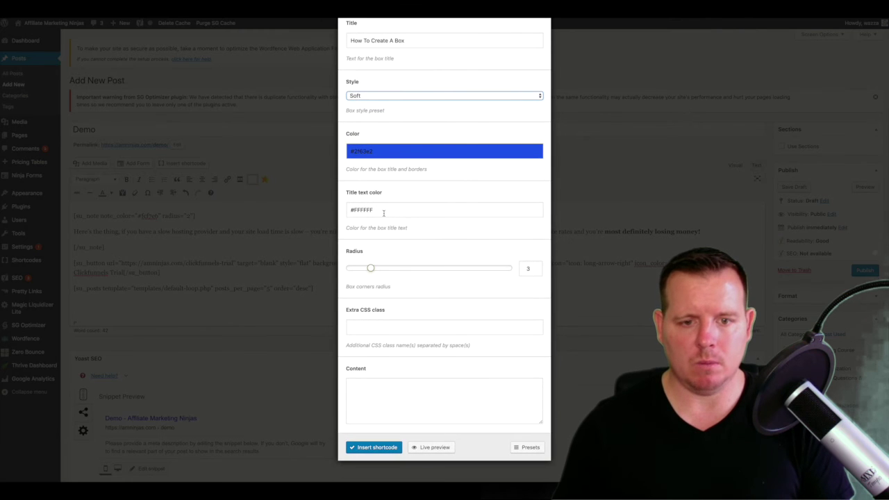
{"action": "left_click_drag", "start_coordinate": [370, 268], "coordinate": [412, 269]}
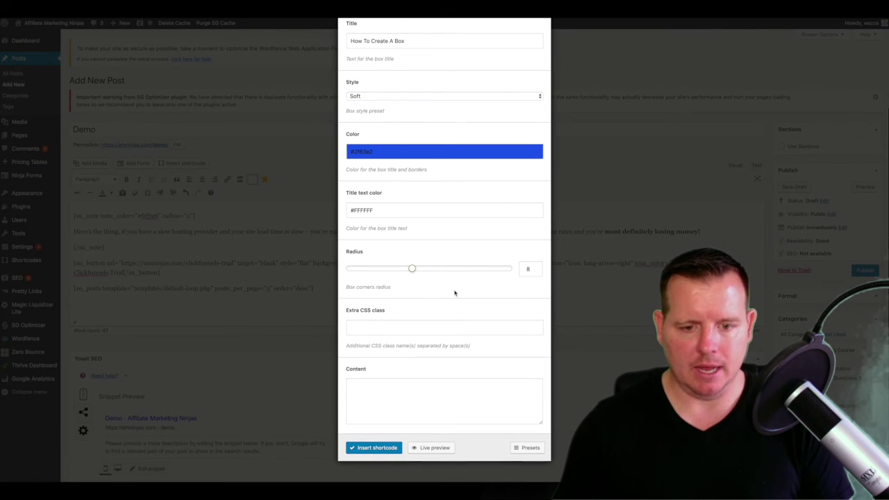
{"action": "left_click", "coordinate": [459, 388]}
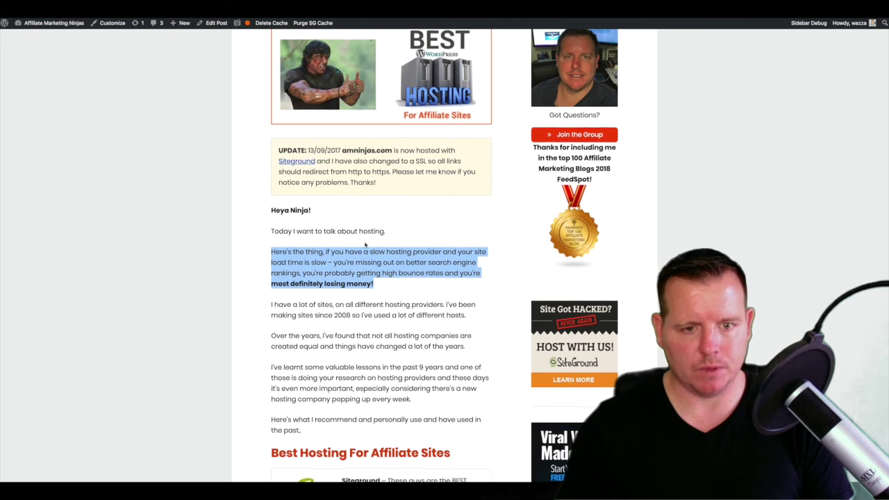
{"action": "scroll", "coordinate": [364, 244], "scroll_direction": "down", "scroll_amount": 3}
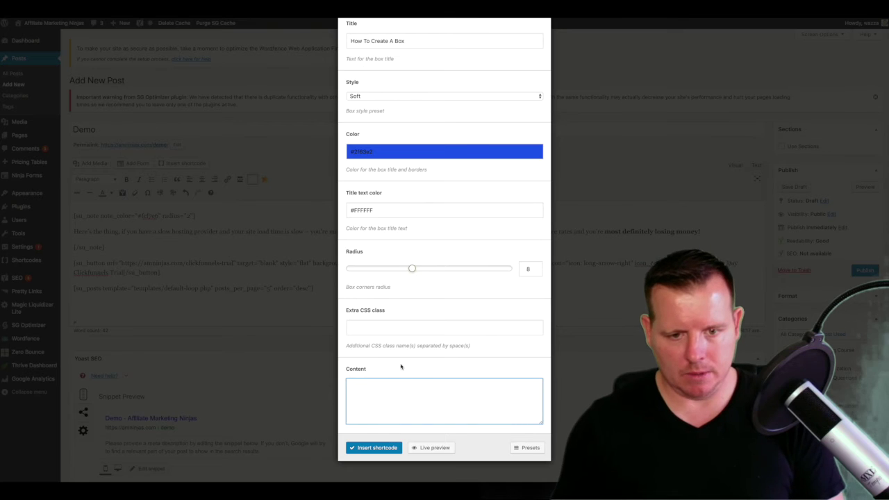
{"action": "key", "text": "ctrl+v"}
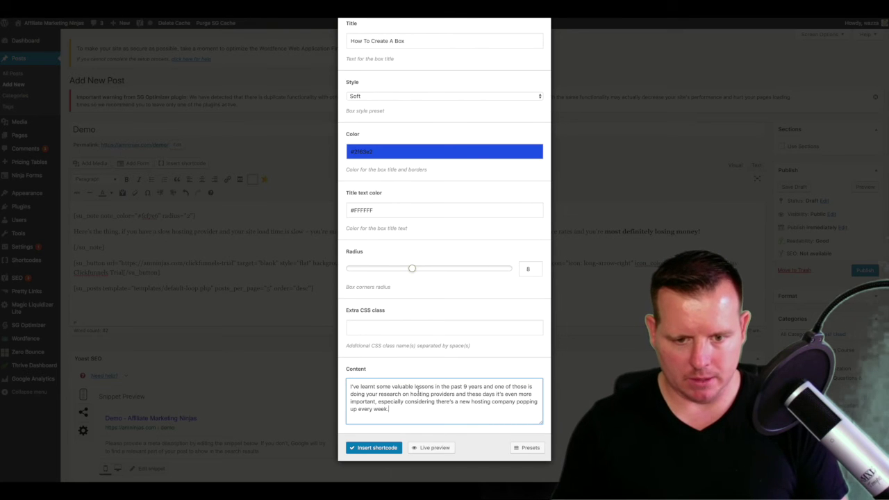
{"action": "left_click", "coordinate": [434, 448]}
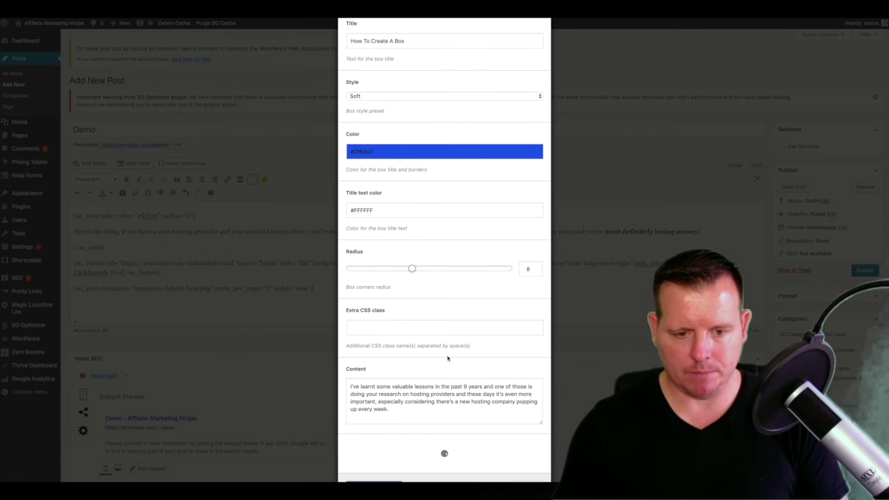
{"action": "scroll", "coordinate": [448, 347], "scroll_direction": "down", "scroll_amount": 2}
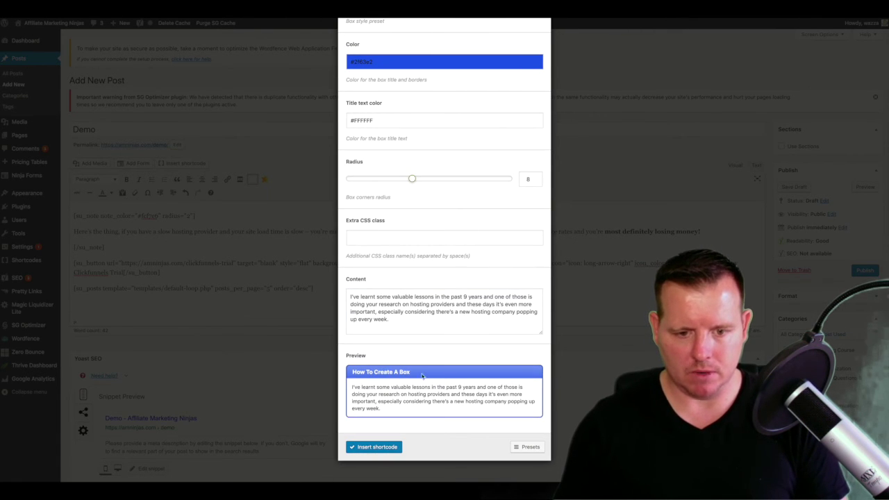
Insert the box, check the preview, then reinsert it on a new line after [su_posts]
{"action": "left_click", "coordinate": [369, 447]}
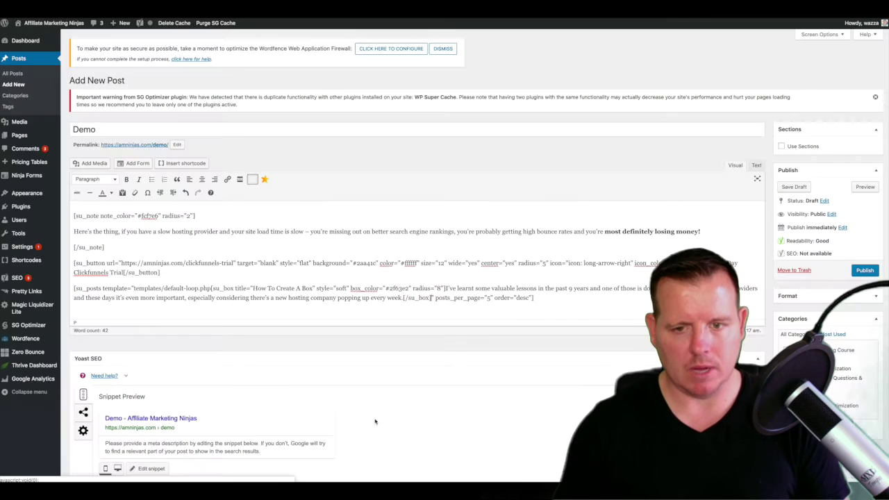
{"action": "left_click", "coordinate": [865, 187]}
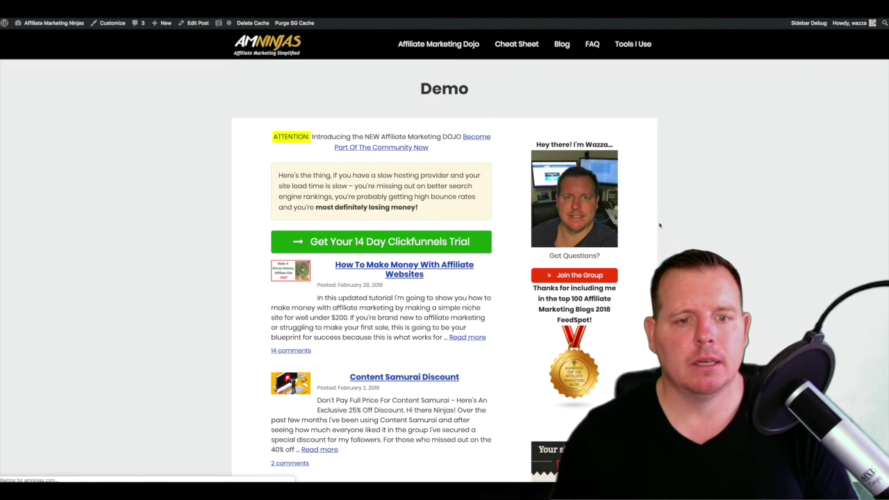
{"action": "key", "text": "ctrl+w"}
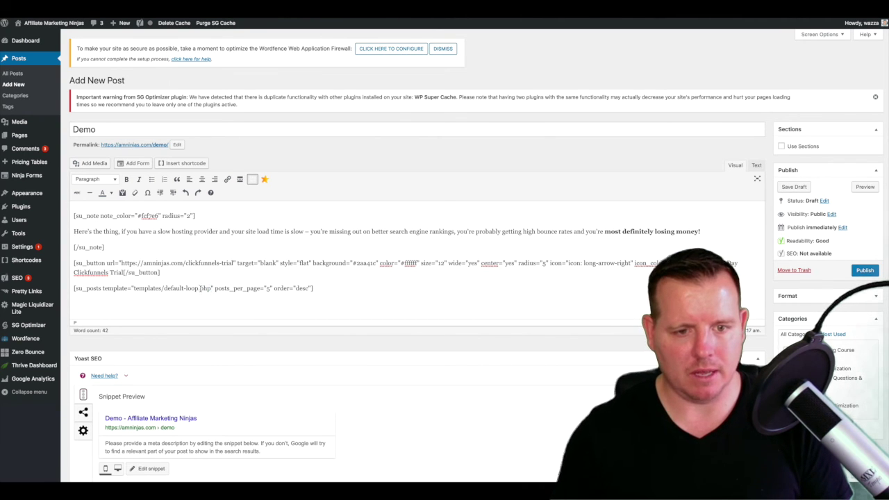
{"action": "key", "text": "Return"}
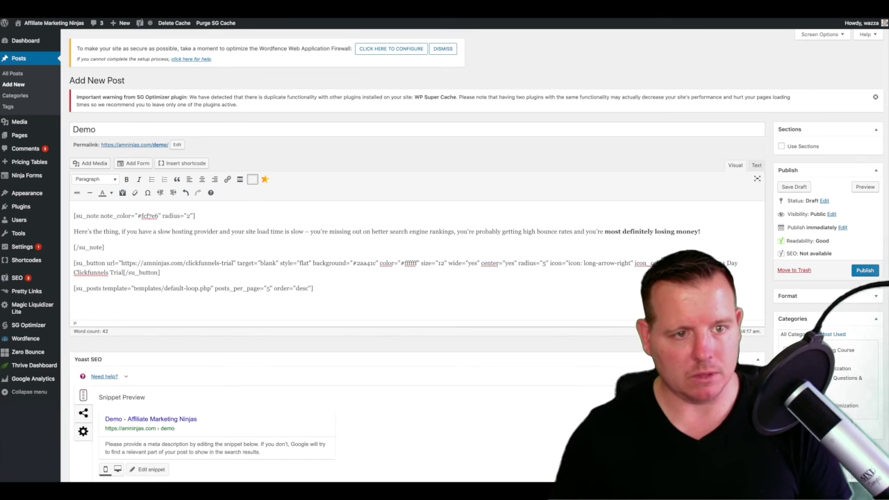
{"action": "left_click", "coordinate": [183, 163]}
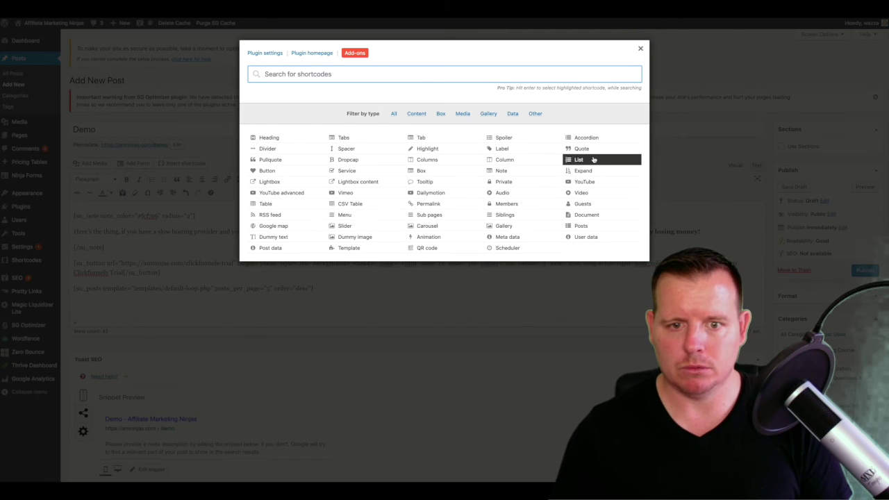
{"action": "left_click", "coordinate": [432, 180]}
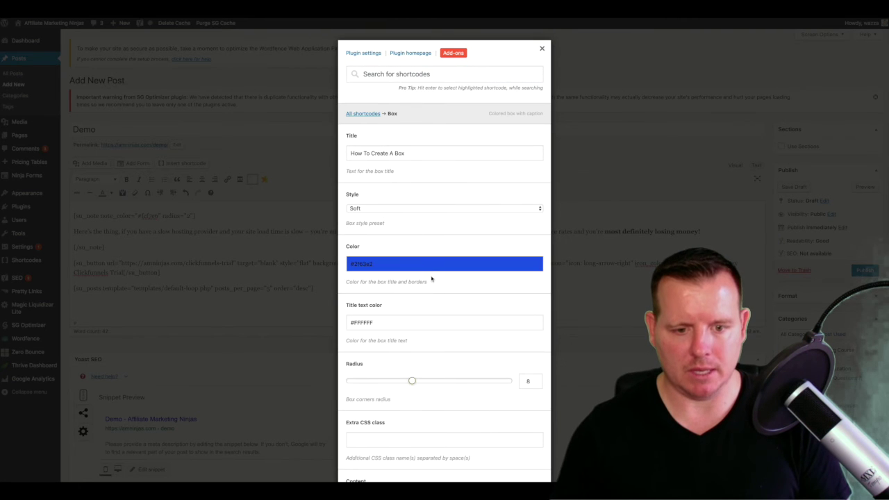
{"action": "scroll", "coordinate": [441, 281], "scroll_direction": "down", "scroll_amount": 2}
{"action": "left_click", "coordinate": [374, 447]}
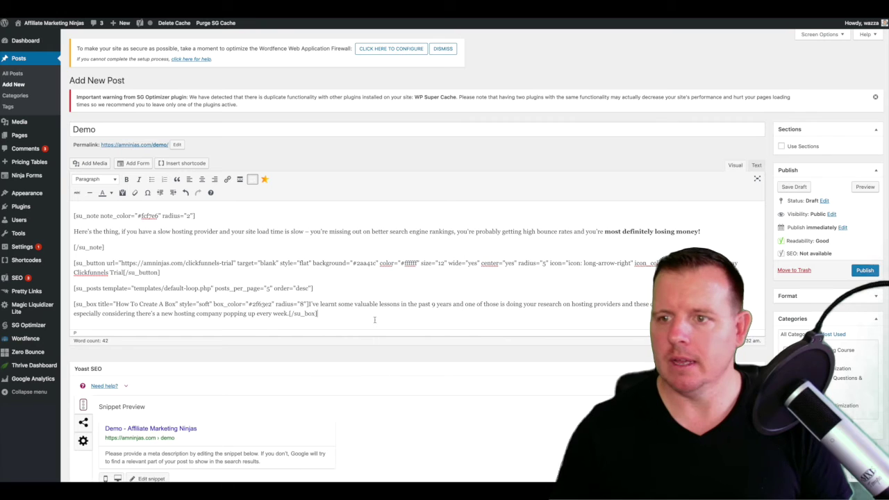
Preview the post to confirm the blue 'How To Create A Box' box renders
{"action": "left_click", "coordinate": [865, 188]}
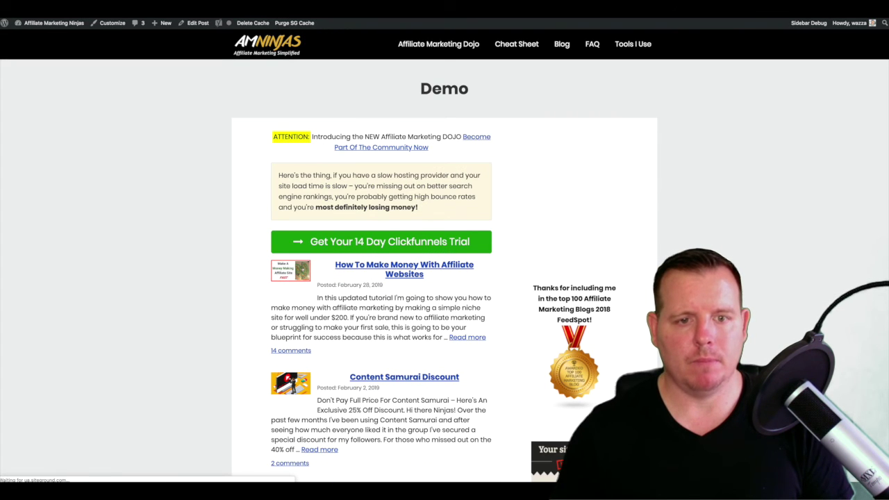
{"action": "scroll", "coordinate": [697, 218], "scroll_direction": "down", "scroll_amount": 3}
{"action": "scroll", "coordinate": [381, 257], "scroll_direction": "down", "scroll_amount": 5}
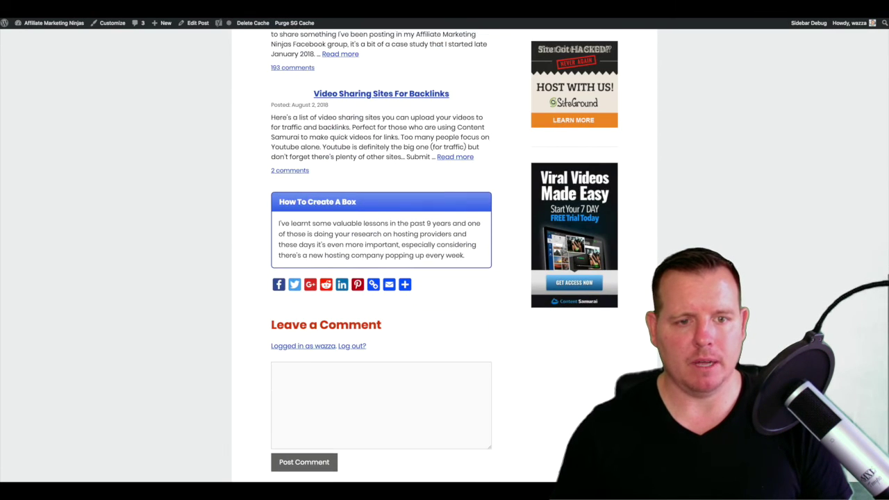
{"action": "left_click_drag", "start_coordinate": [279, 196], "coordinate": [361, 201]}
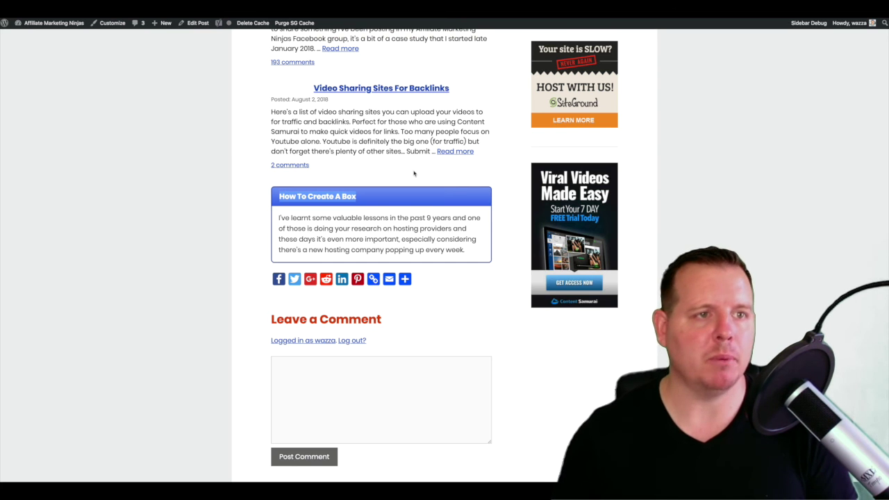
{"action": "key", "text": "ctrl+w"}
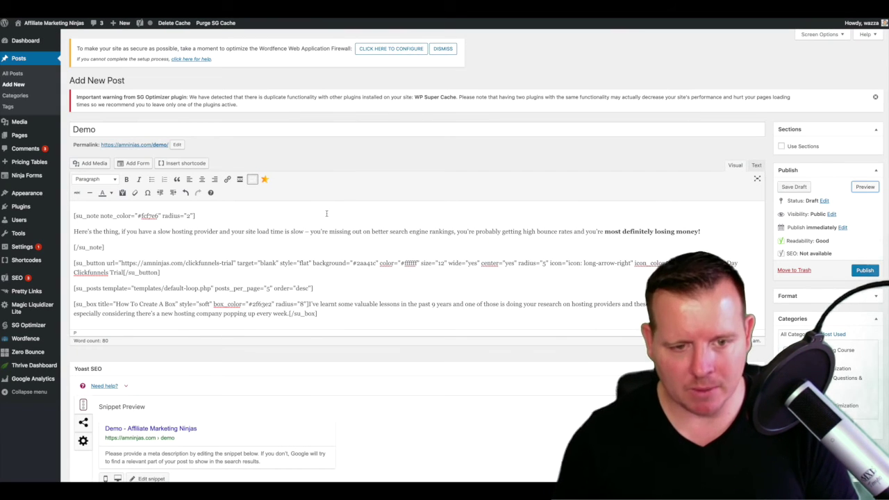
Add a two-column row below the box, pasting the paragraph into both columns
{"action": "left_click", "coordinate": [346, 314]}
{"action": "key", "text": "Return"}
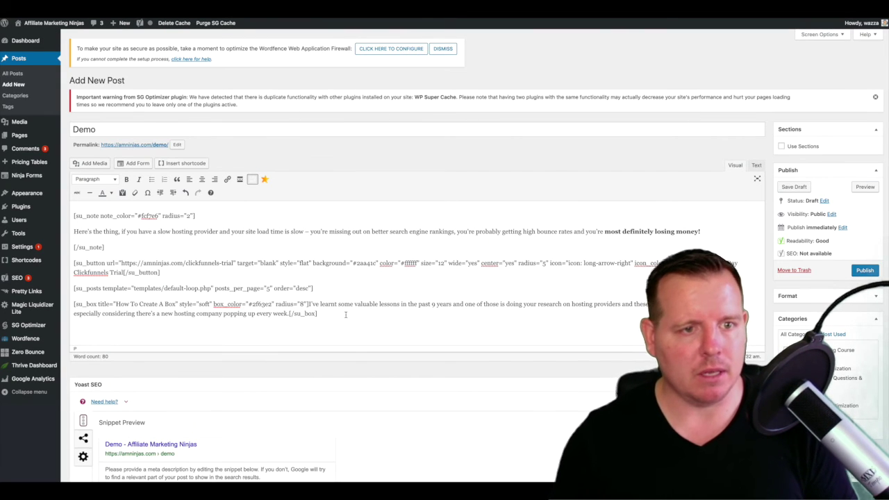
{"action": "left_click", "coordinate": [183, 163]}
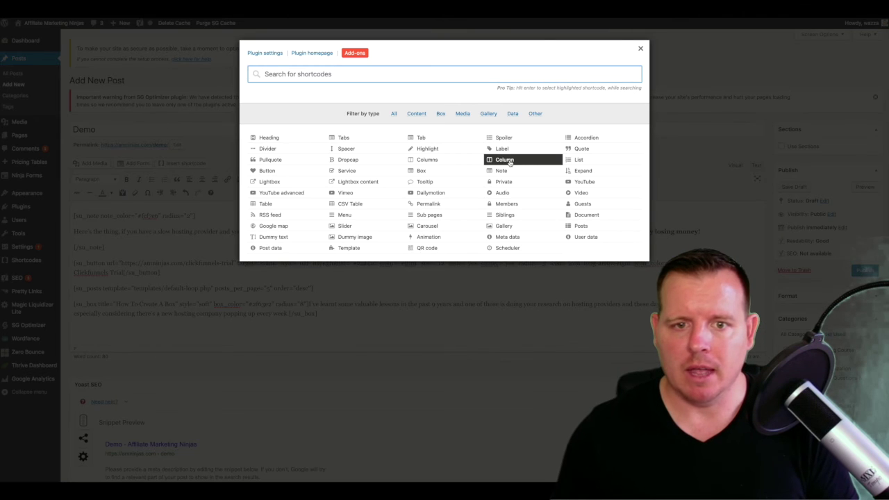
{"action": "left_click", "coordinate": [434, 161]}
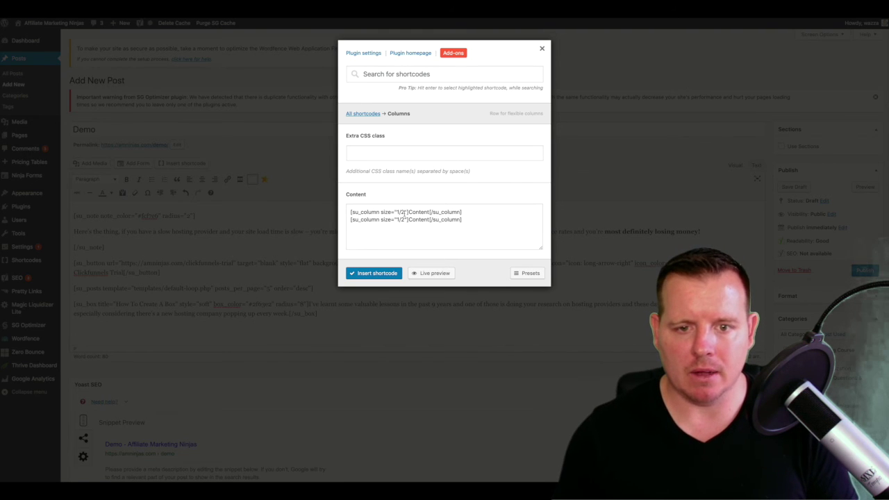
{"action": "left_click_drag", "start_coordinate": [429, 211], "coordinate": [418, 211]}
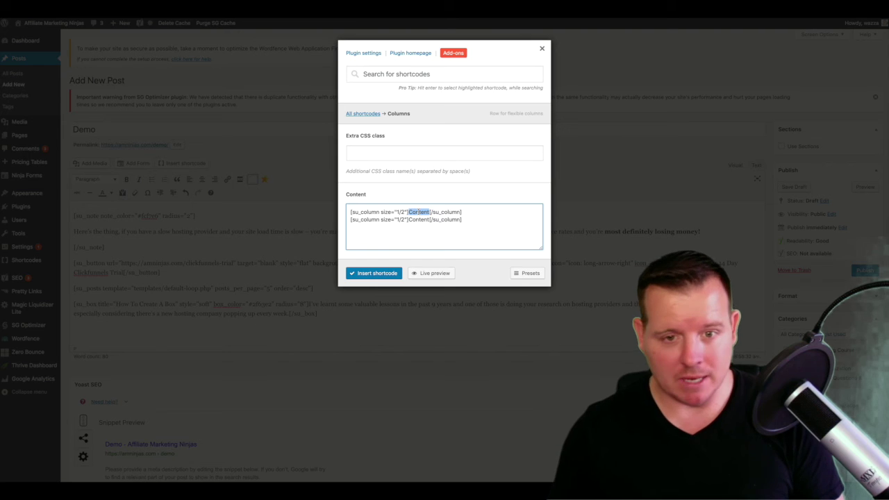
{"action": "type", "text": "I've learnt some valuable lessons in the past 9 years and one of those is doing your research on hosting providers and these days it's even more important, especially considering there's a new hosting company popping up every week."}
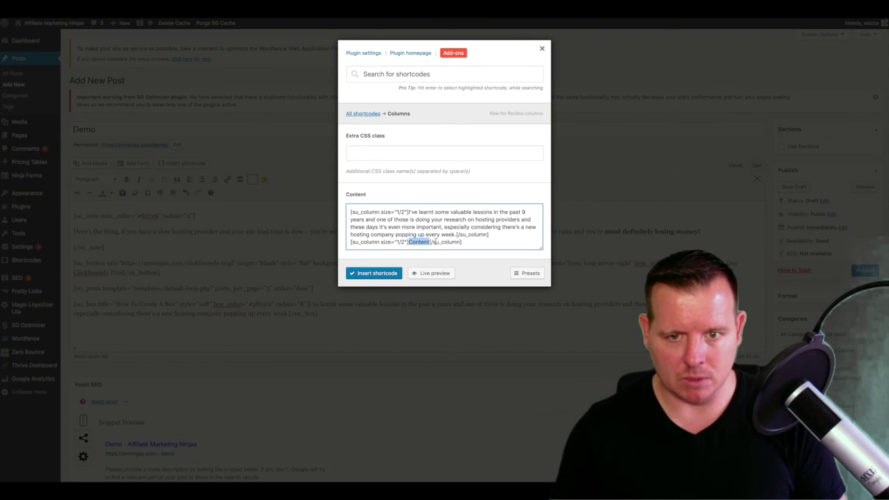
{"action": "type", "text": "I've learnt some valuable lessons in the past 9 years and one of those is doing your research on hosting providers and these days it's even more important, especially considering there's a new hosting company popping up every week."}
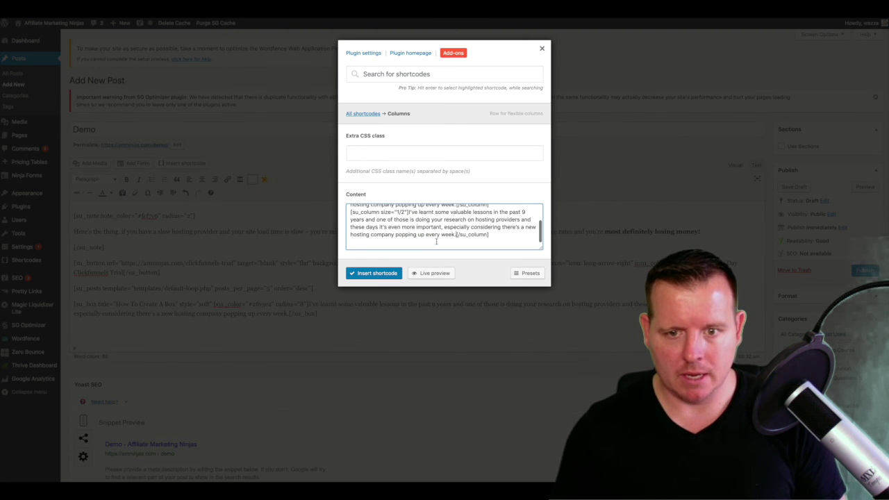
{"action": "left_click", "coordinate": [377, 272]}
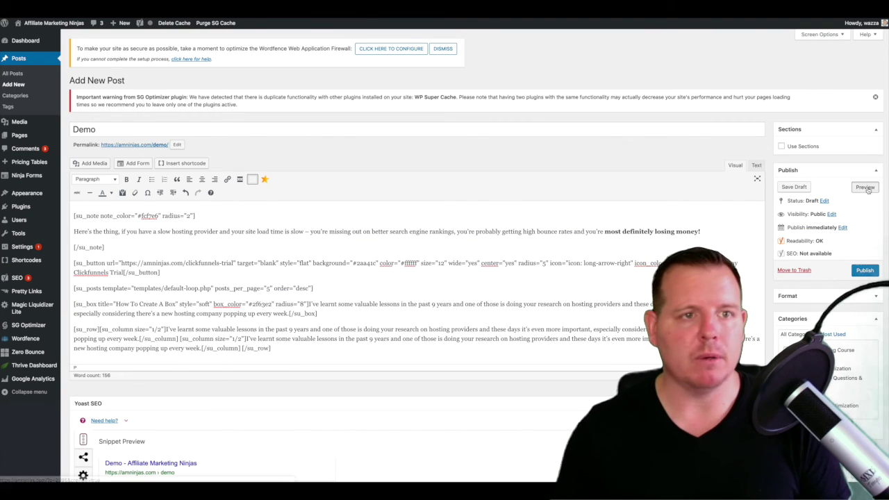
Preview the side-by-side column paragraphs, then return to the Demo post editor
{"action": "left_click", "coordinate": [865, 188]}
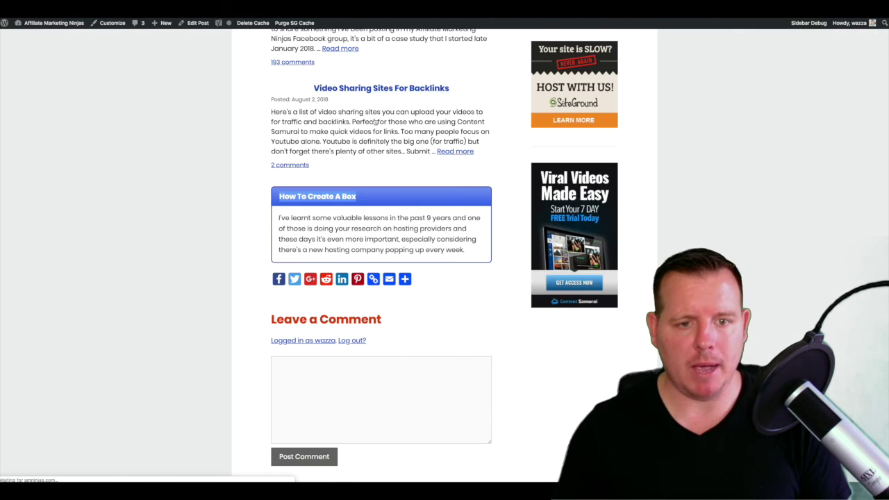
{"action": "scroll", "coordinate": [445, 204], "scroll_direction": "down", "scroll_amount": 15}
{"action": "scroll", "coordinate": [444, 203], "scroll_direction": "up", "scroll_amount": 3}
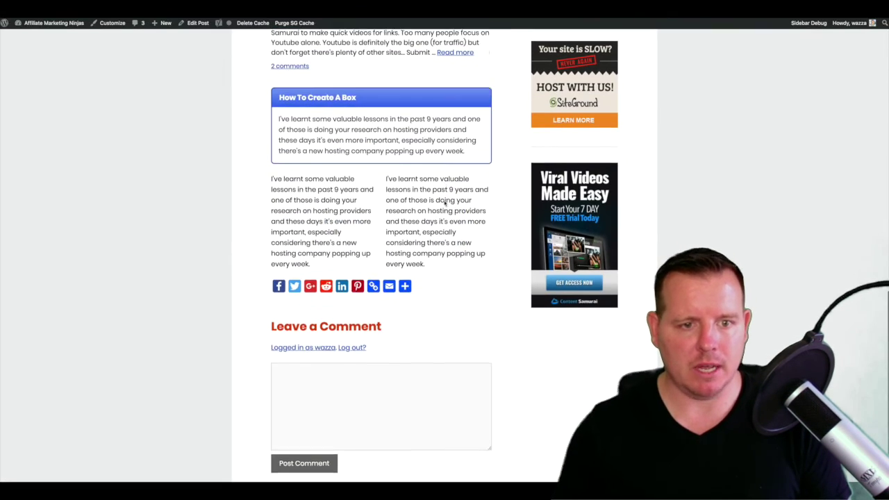
{"action": "left_click_drag", "start_coordinate": [270, 200], "coordinate": [341, 274]}
{"action": "left_click_drag", "start_coordinate": [387, 200], "coordinate": [449, 289]}
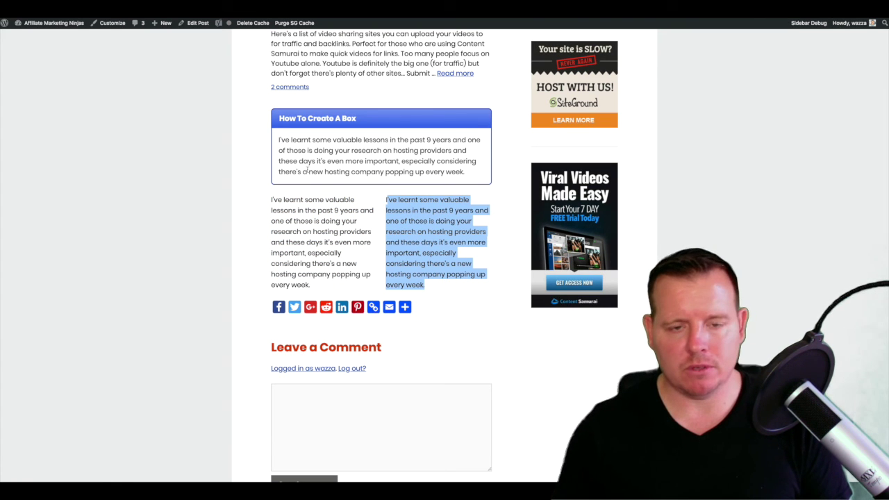
{"action": "scroll", "coordinate": [395, 251], "scroll_direction": "up", "scroll_amount": 4}
{"action": "scroll", "coordinate": [395, 250], "scroll_direction": "down", "scroll_amount": 2}
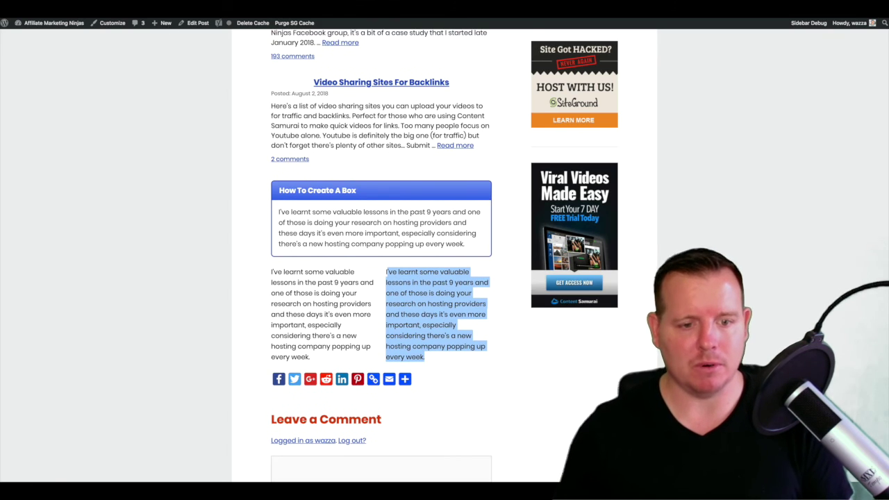
{"action": "key", "text": "ctrl+shift+Tab"}
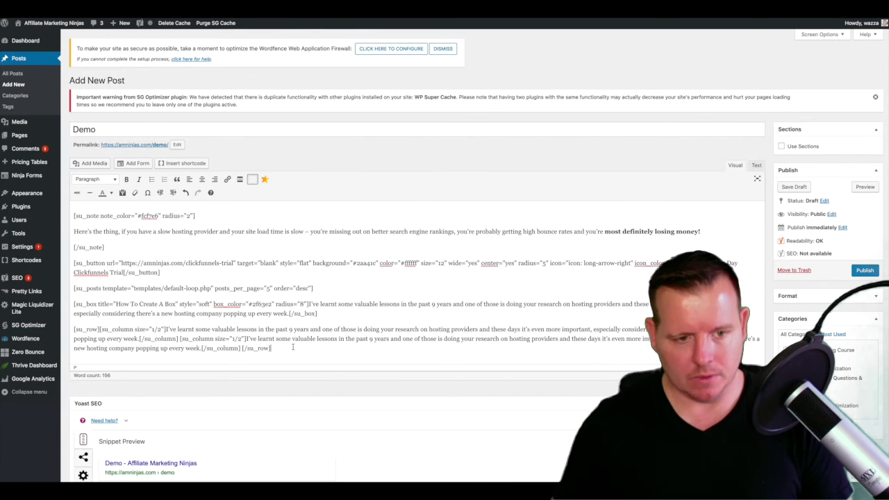
Below [/su_row], add bullets List one, List Two, List Three and end the list
{"action": "key", "text": "Return"}
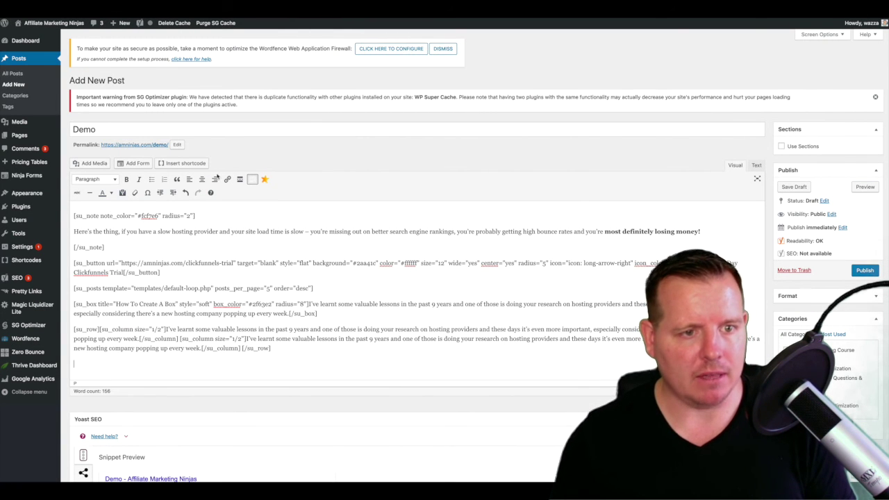
{"action": "left_click", "coordinate": [152, 180]}
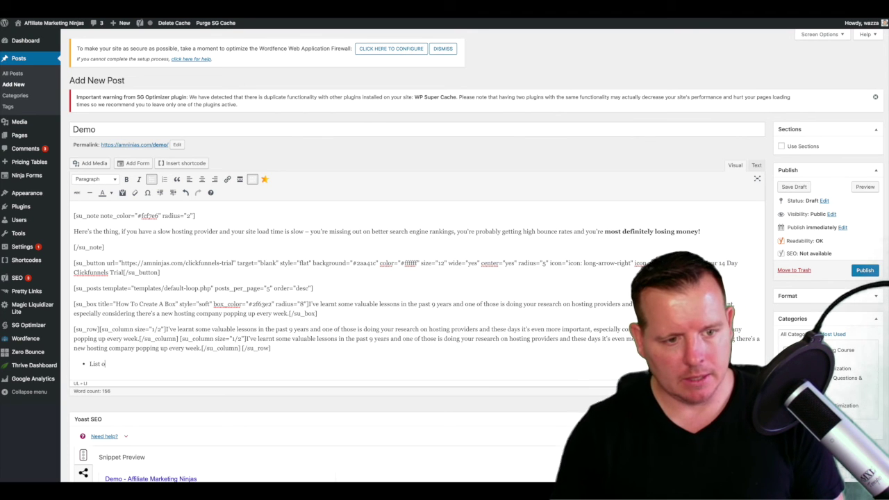
{"action": "type", "text": "List one"}
{"action": "key", "text": "Return"}
{"action": "type", "text": "List Two"}
{"action": "key", "text": "Return"}
{"action": "type", "text": "List Three"}
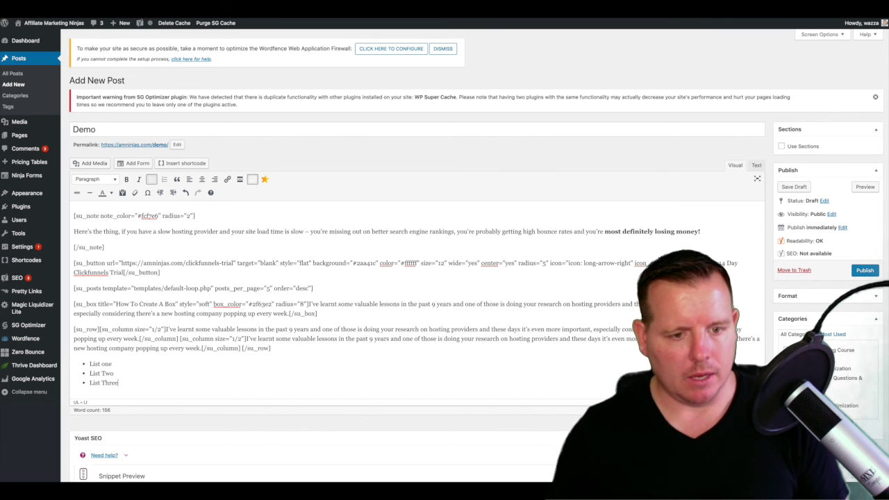
{"action": "key", "text": "Return"}
{"action": "key", "text": "Return"}
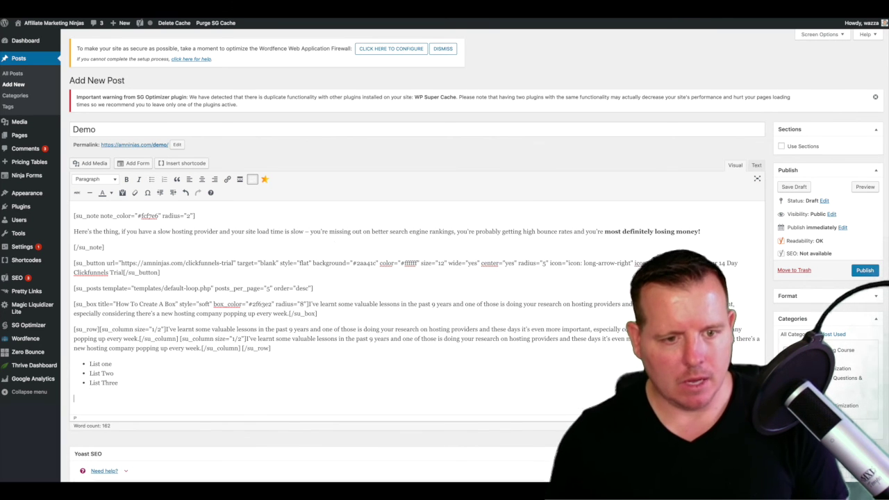
{"action": "key", "text": "Return"}
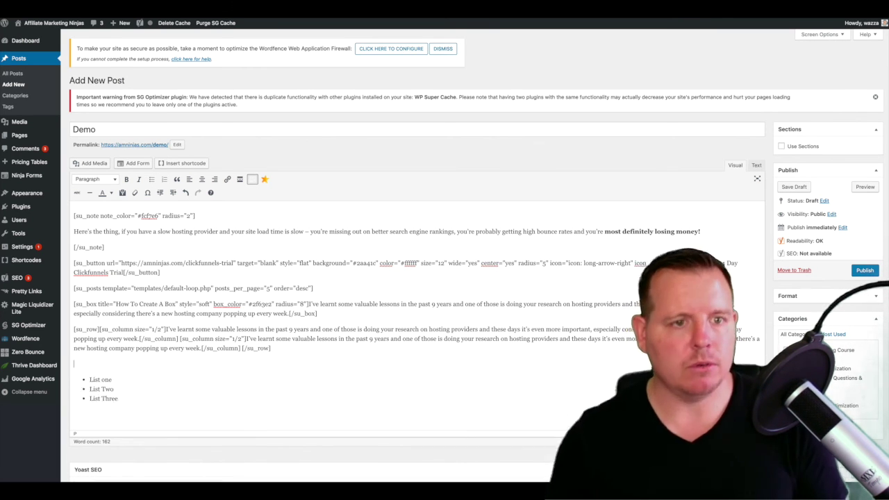
Insert a List shortcode with check icons, colour #0f8723 and indent 10
{"action": "left_click", "coordinate": [184, 163]}
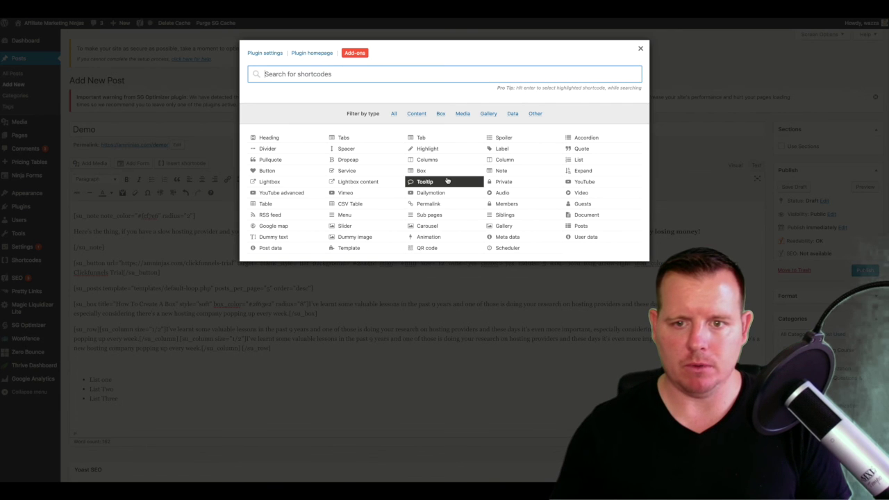
{"action": "left_click", "coordinate": [578, 161]}
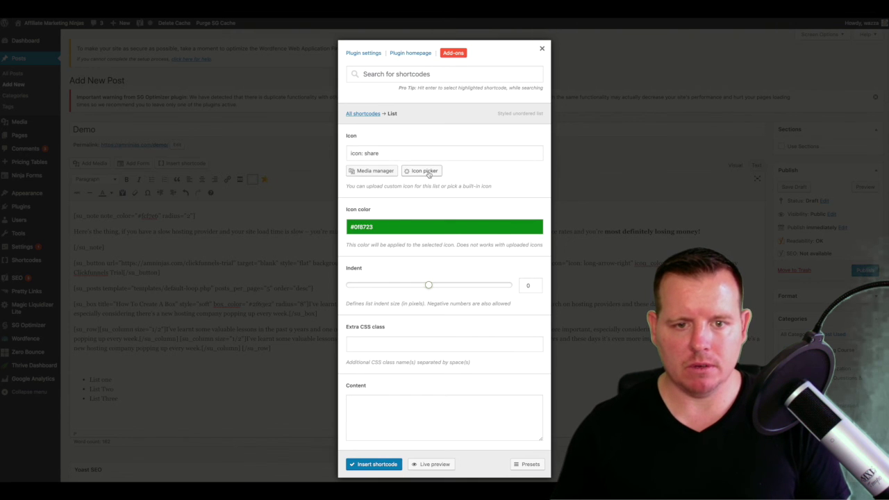
{"action": "left_click", "coordinate": [427, 172]}
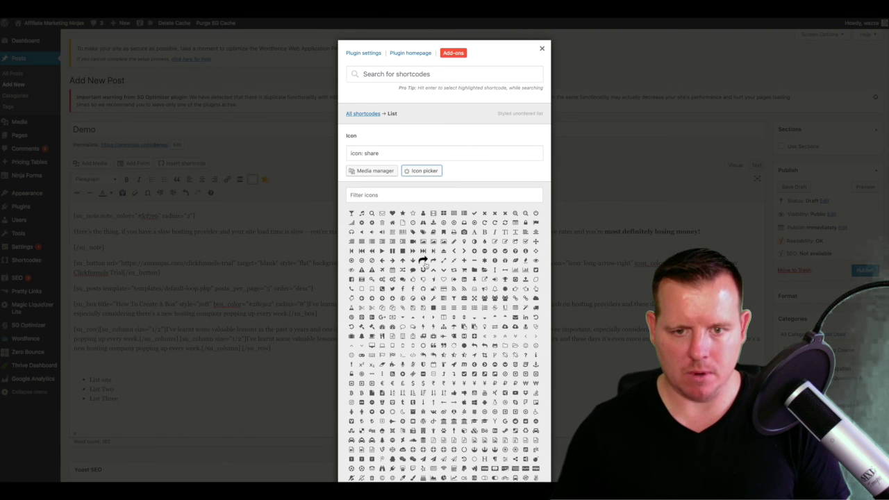
{"action": "left_click", "coordinate": [475, 213]}
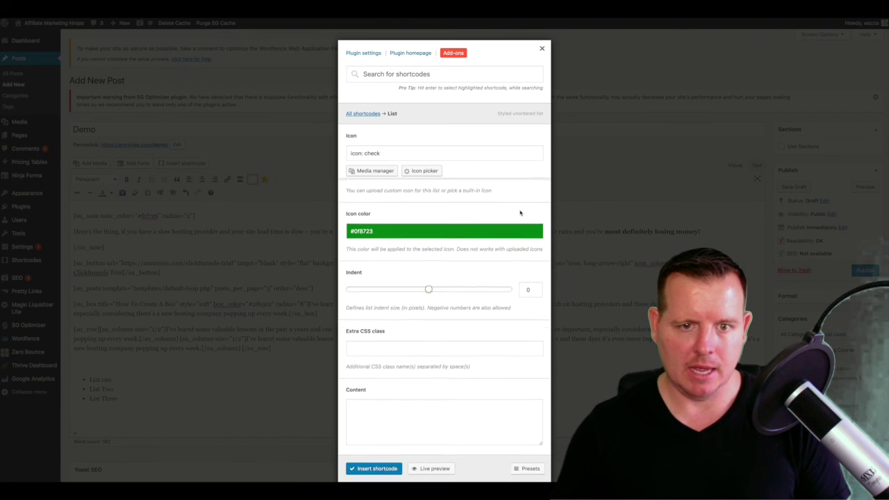
{"action": "left_click", "coordinate": [375, 227]}
{"action": "left_click", "coordinate": [476, 262]}
{"action": "left_click_drag", "start_coordinate": [428, 285], "coordinate": [443, 286]}
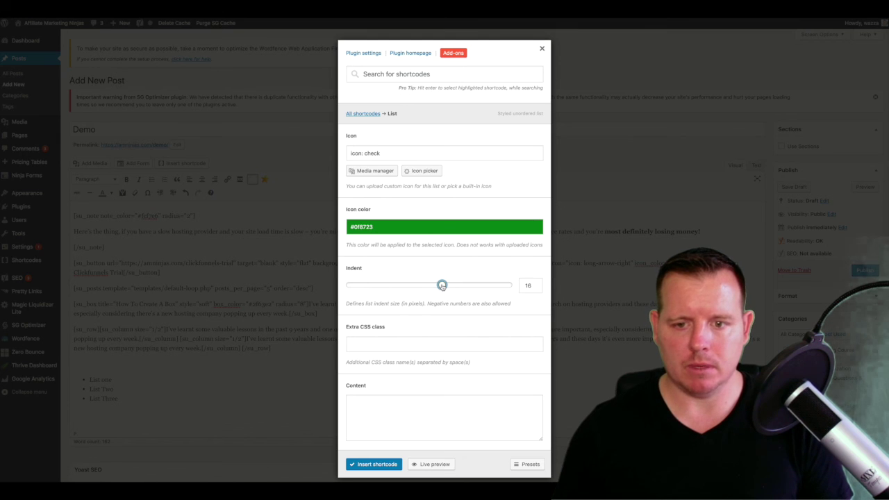
{"action": "left_click_drag", "start_coordinate": [442, 286], "coordinate": [430, 286]}
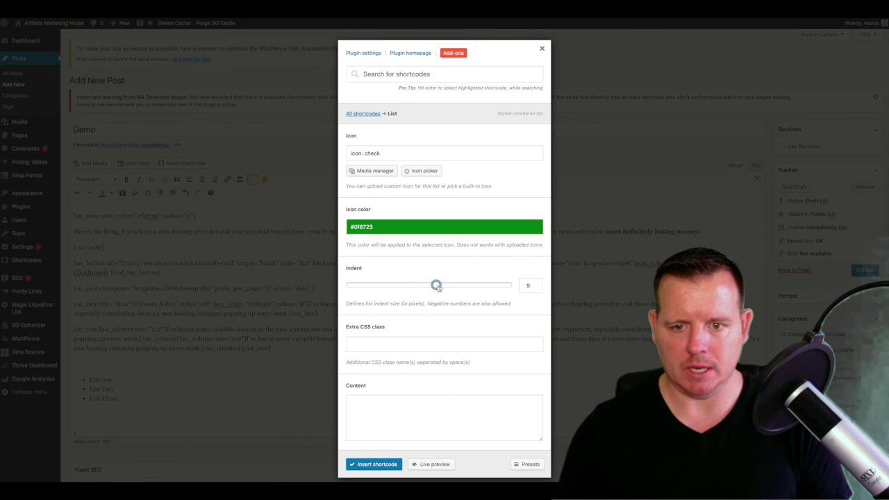
{"action": "left_click_drag", "start_coordinate": [438, 286], "coordinate": [436, 286]}
{"action": "scroll", "coordinate": [412, 371], "scroll_direction": "down", "scroll_amount": 1}
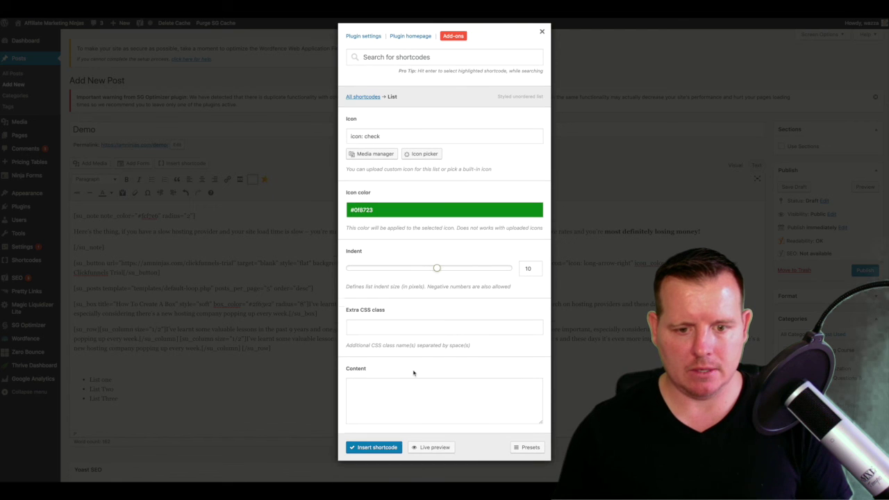
{"action": "left_click", "coordinate": [379, 386]}
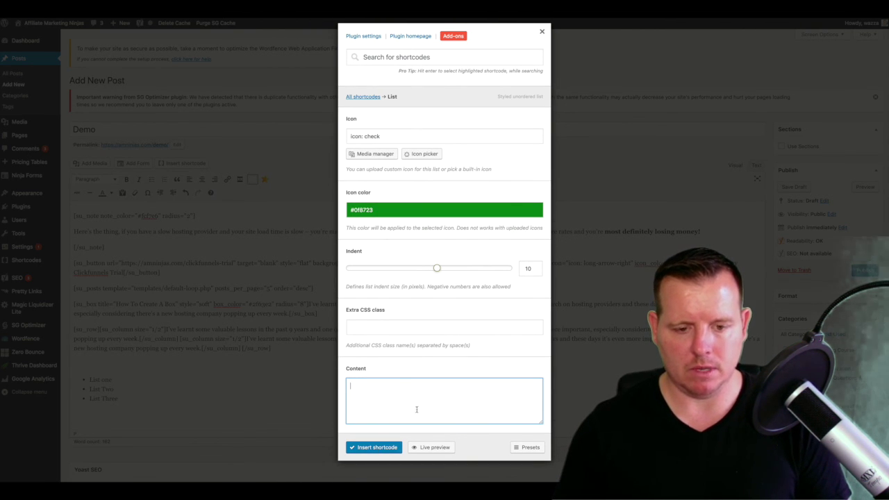
{"action": "left_click", "coordinate": [376, 447]}
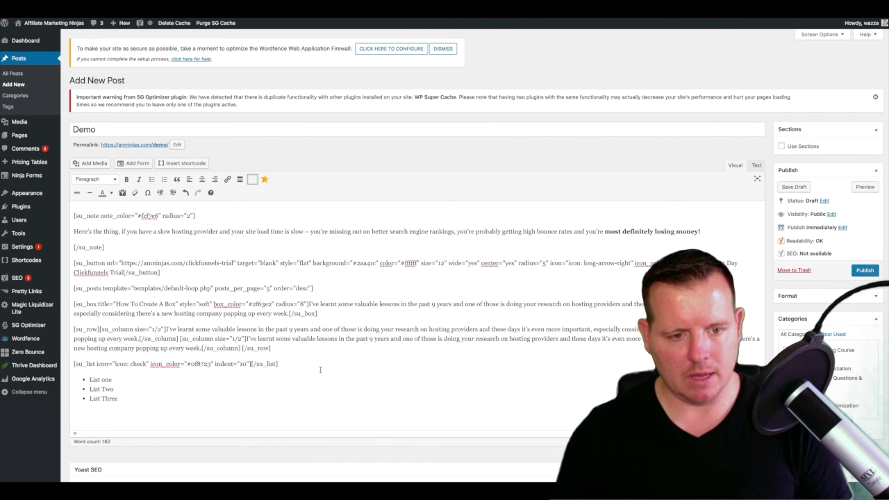
Move the closing [/su_list] tag below the three list items
{"action": "left_click_drag", "start_coordinate": [252, 364], "coordinate": [70, 361]}
{"action": "left_click", "coordinate": [298, 365]}
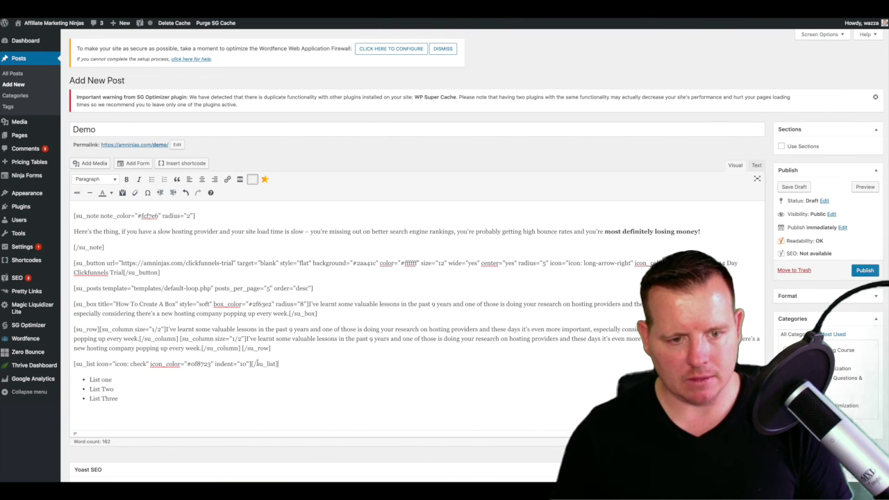
{"action": "right_click", "coordinate": [286, 363]}
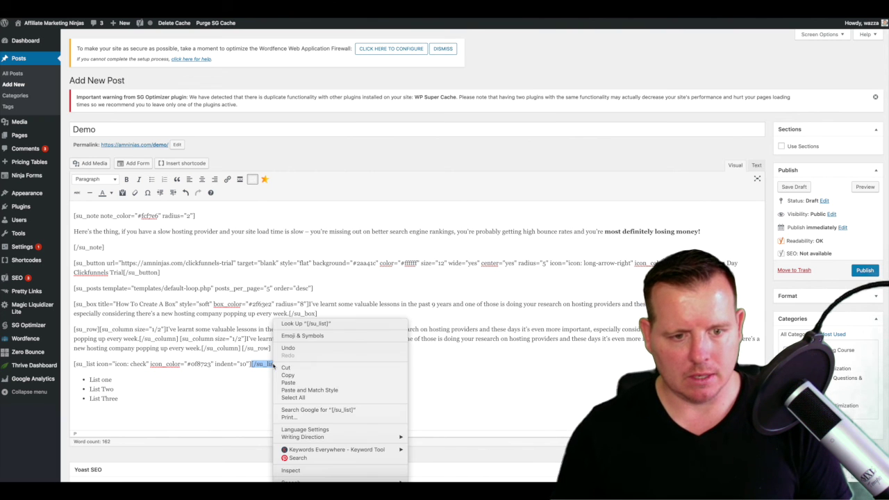
{"action": "left_click", "coordinate": [292, 370]}
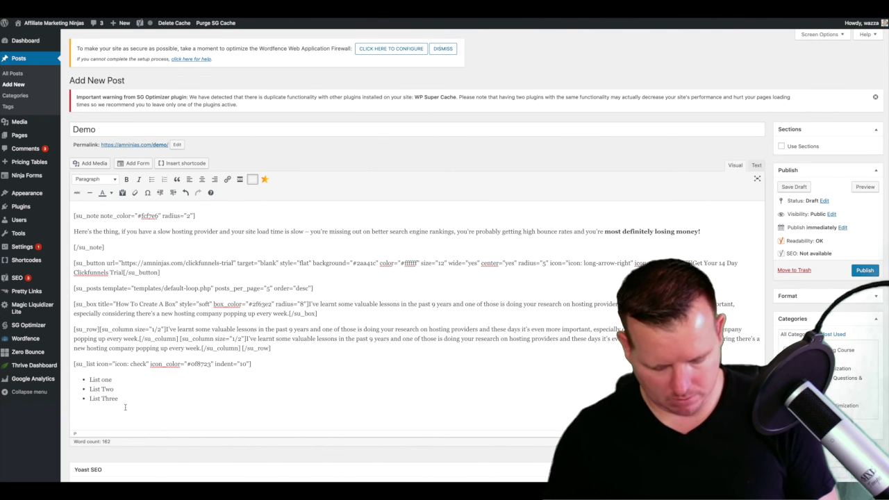
{"action": "key", "text": "ctrl+v"}
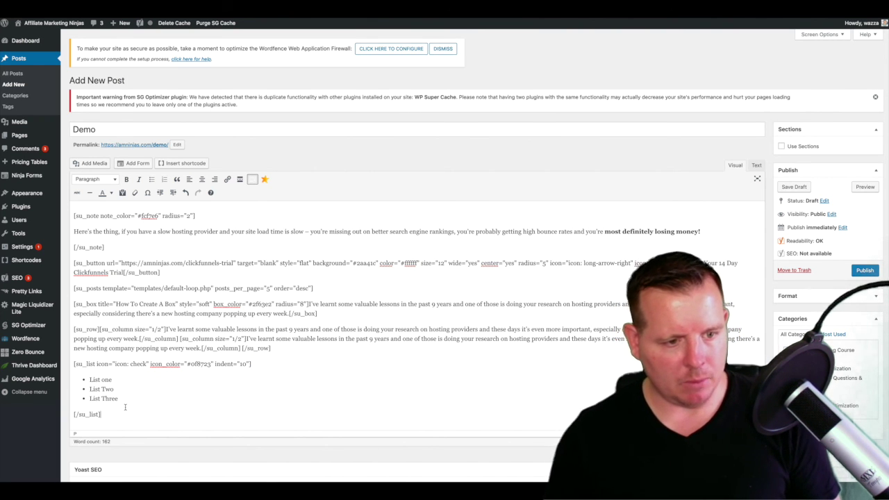
Preview the post and confirm List one, List Two, List Three show green check marks
{"action": "left_click", "coordinate": [865, 186]}
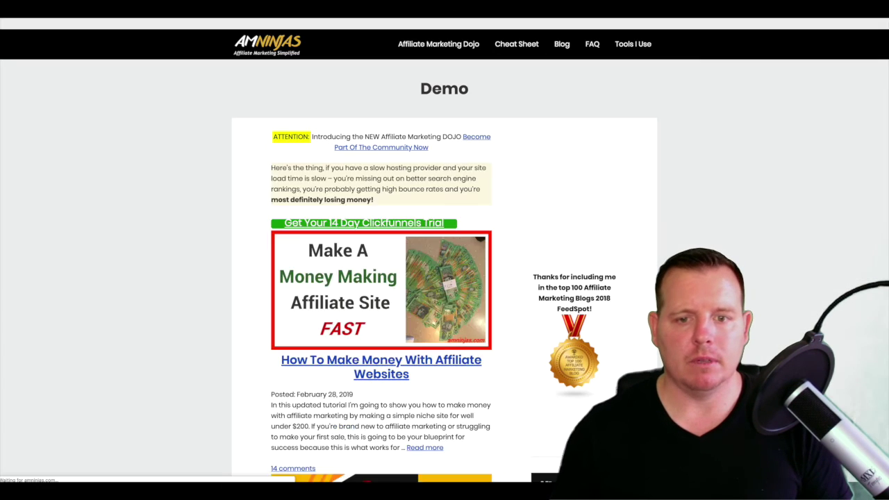
{"action": "scroll", "coordinate": [702, 183], "scroll_direction": "down", "scroll_amount": 10}
{"action": "scroll", "coordinate": [701, 183], "scroll_direction": "down", "scroll_amount": 5}
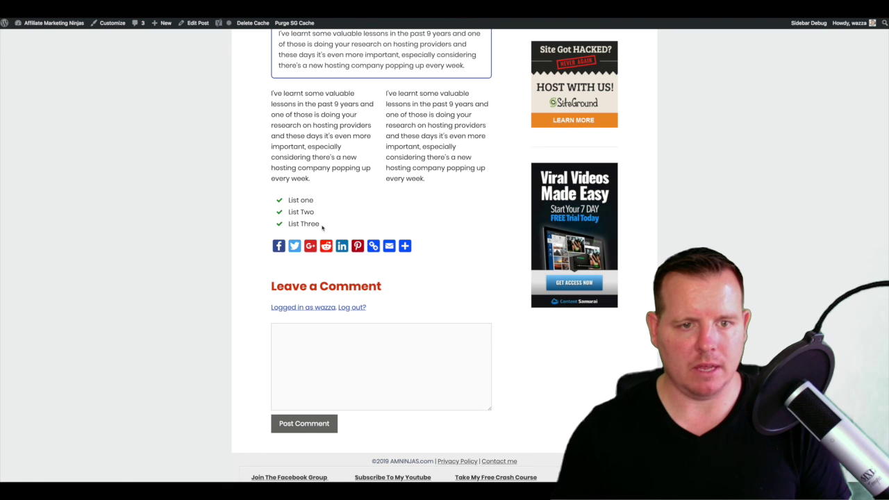
{"action": "left_click_drag", "start_coordinate": [323, 224], "coordinate": [285, 200]}
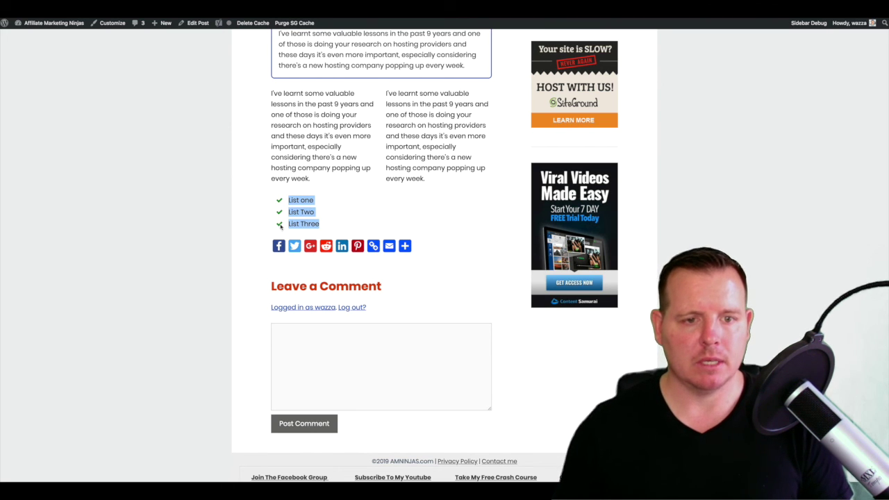
{"action": "left_click", "coordinate": [338, 221]}
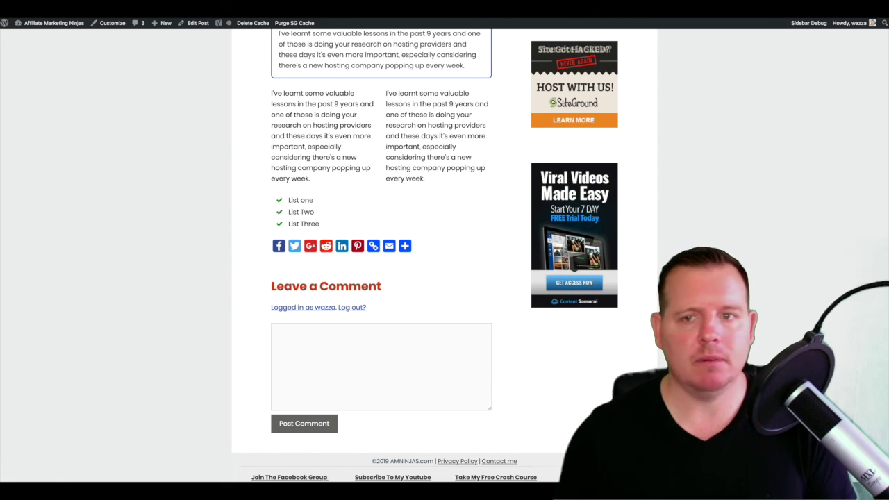
Close the preview tab and scroll through the Shortcodes Ultimate documentation's Getting Started articles
{"action": "key", "text": "ctrl+w"}
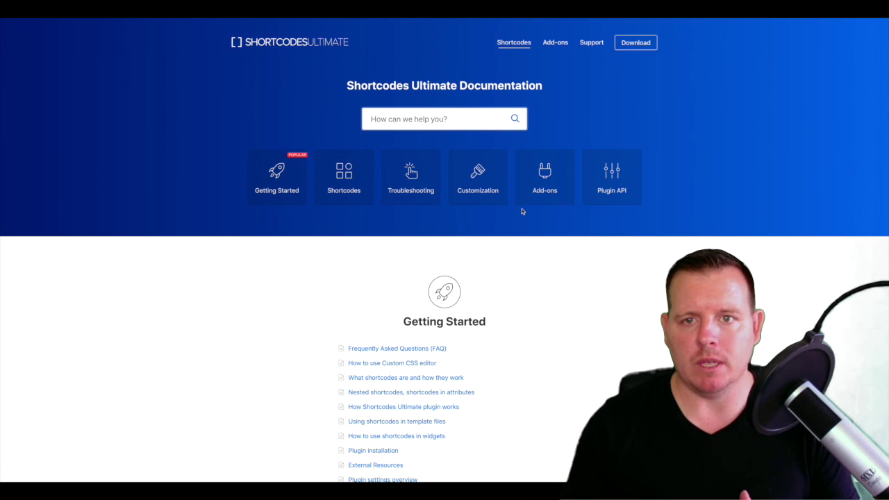
{"action": "scroll", "coordinate": [501, 192], "scroll_direction": "down", "scroll_amount": 5}
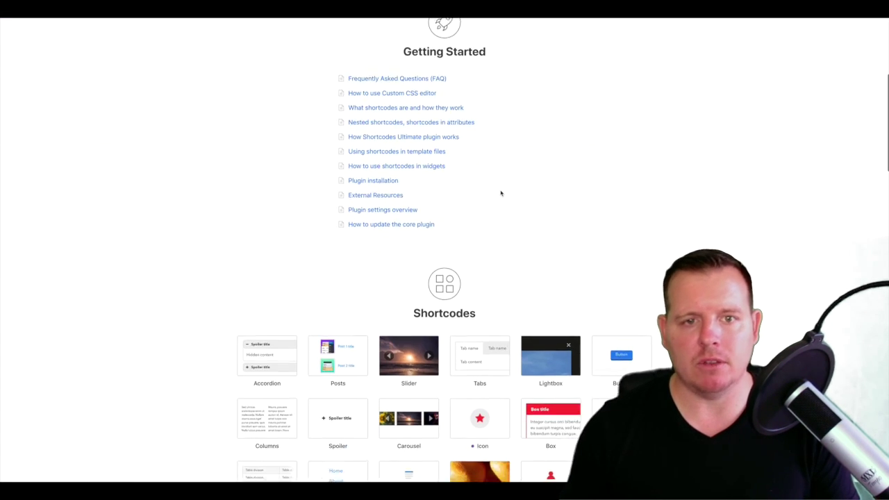
{"action": "scroll", "coordinate": [500, 192], "scroll_direction": "down", "scroll_amount": 1}
{"action": "scroll", "coordinate": [486, 150], "scroll_direction": "up", "scroll_amount": 5}
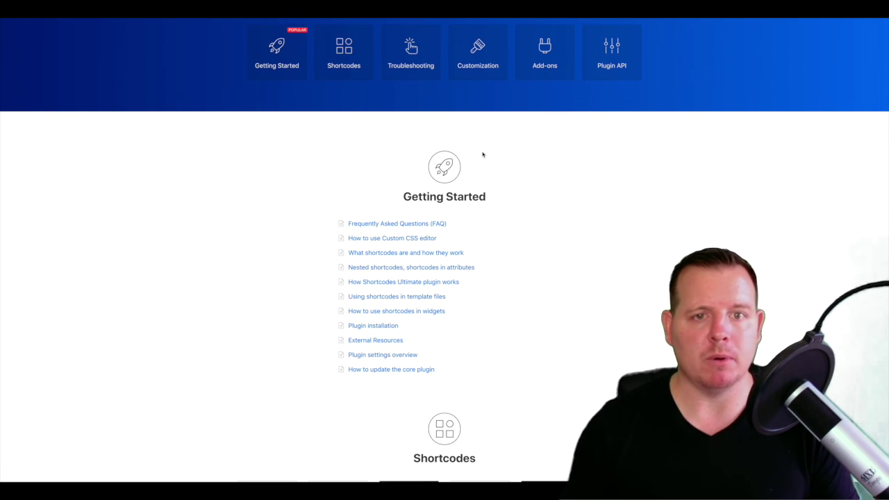
{"action": "scroll", "coordinate": [156, 74], "scroll_direction": "up", "scroll_amount": 1}
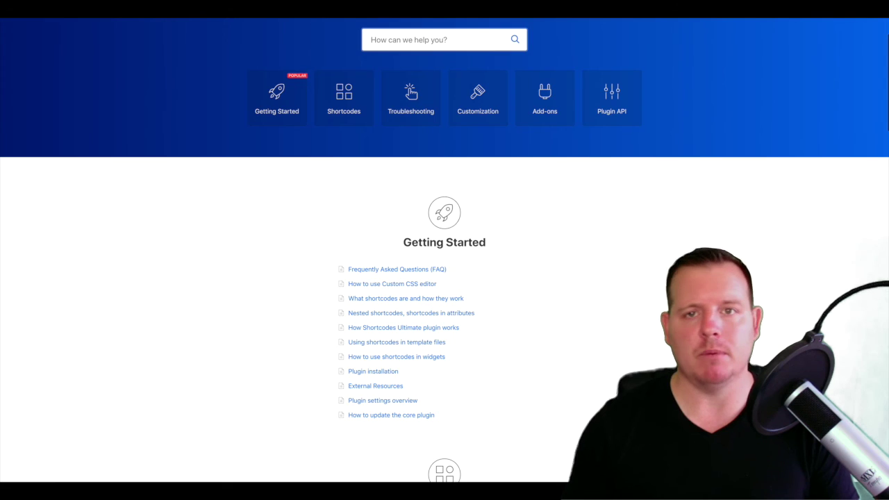